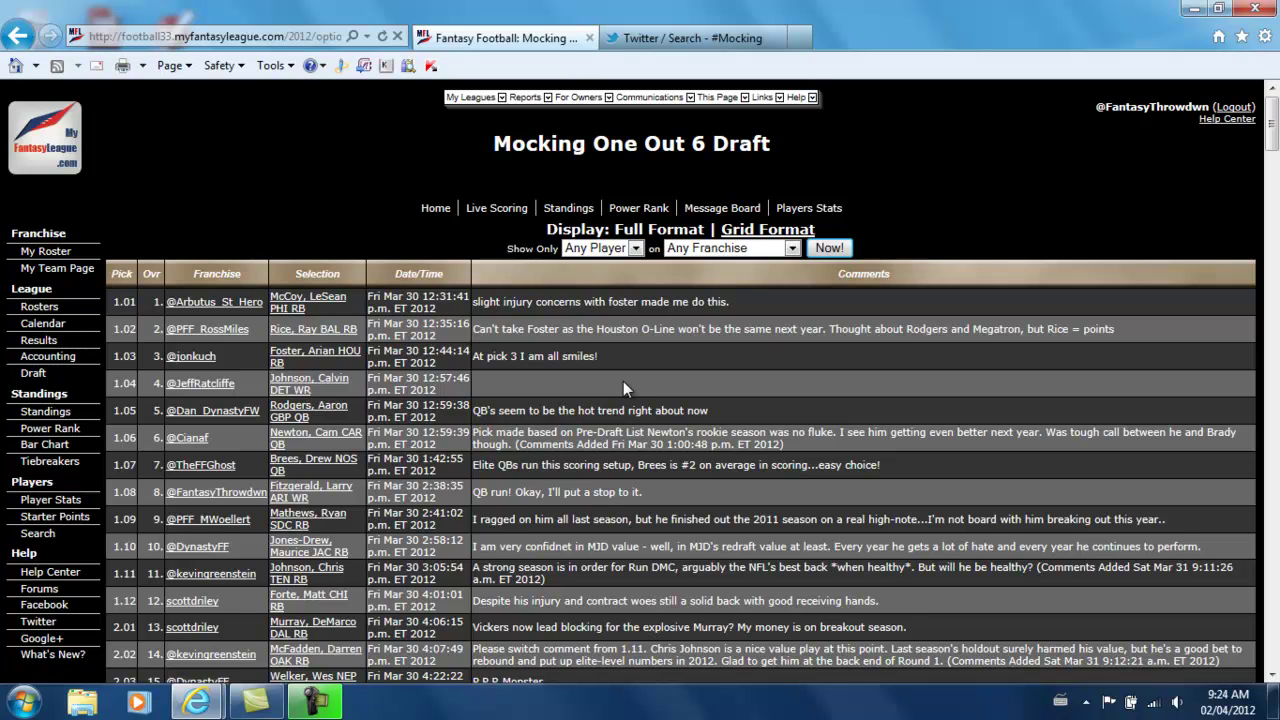
pyautogui.scroll(-10, 623, 388)
pyautogui.scroll(-10, 623, 385)
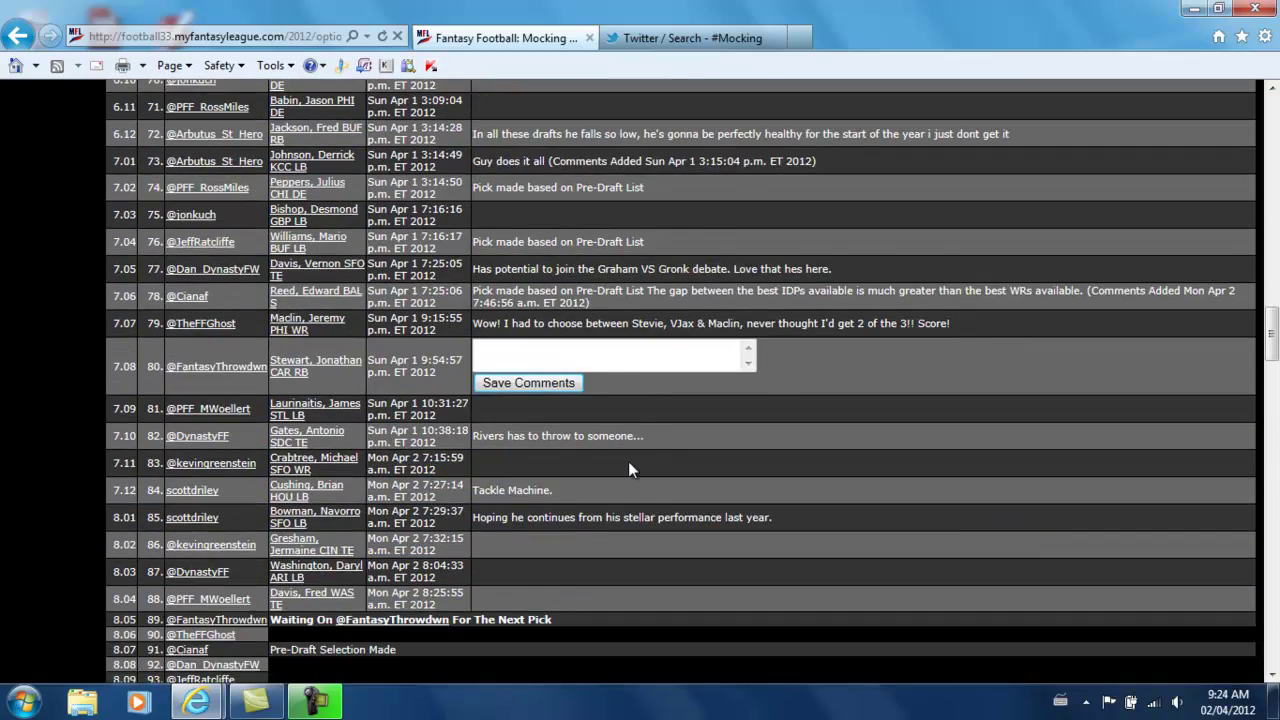
pyautogui.scroll(-3, 628, 467)
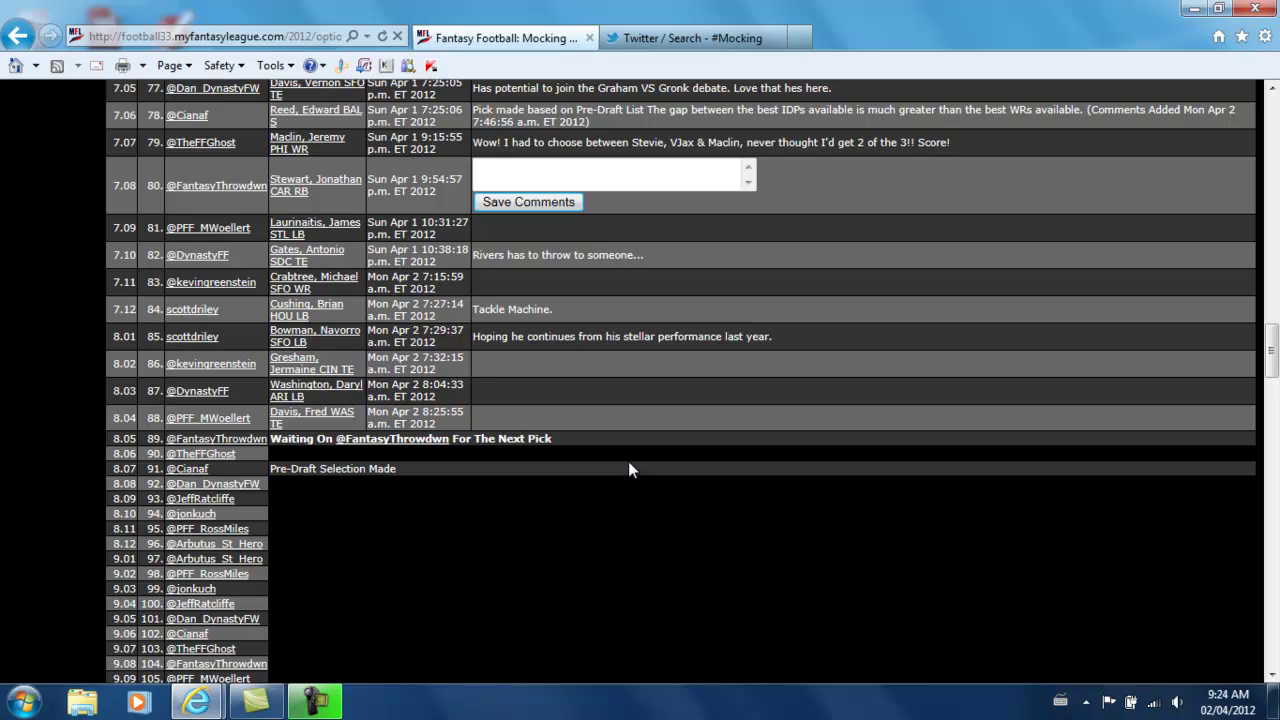
pyautogui.scroll(12, 628, 461)
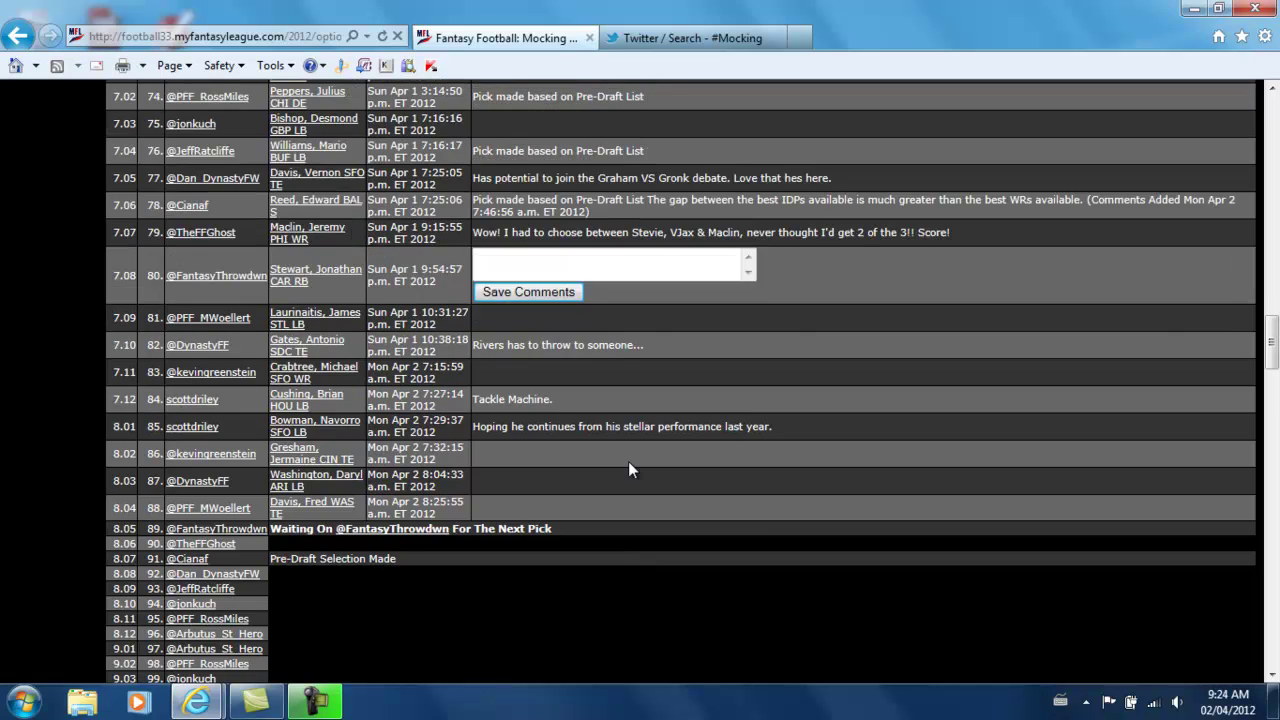
pyautogui.scroll(15, 629, 462)
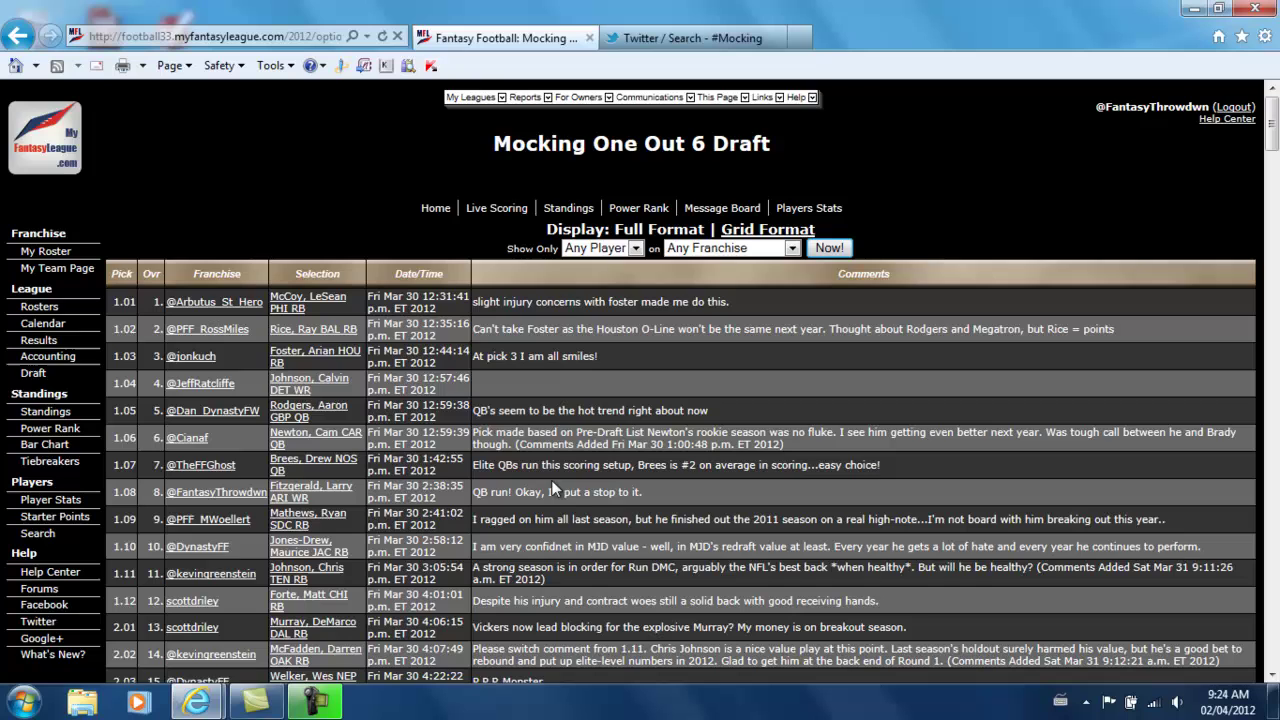
pyautogui.scroll(-2, 565, 482)
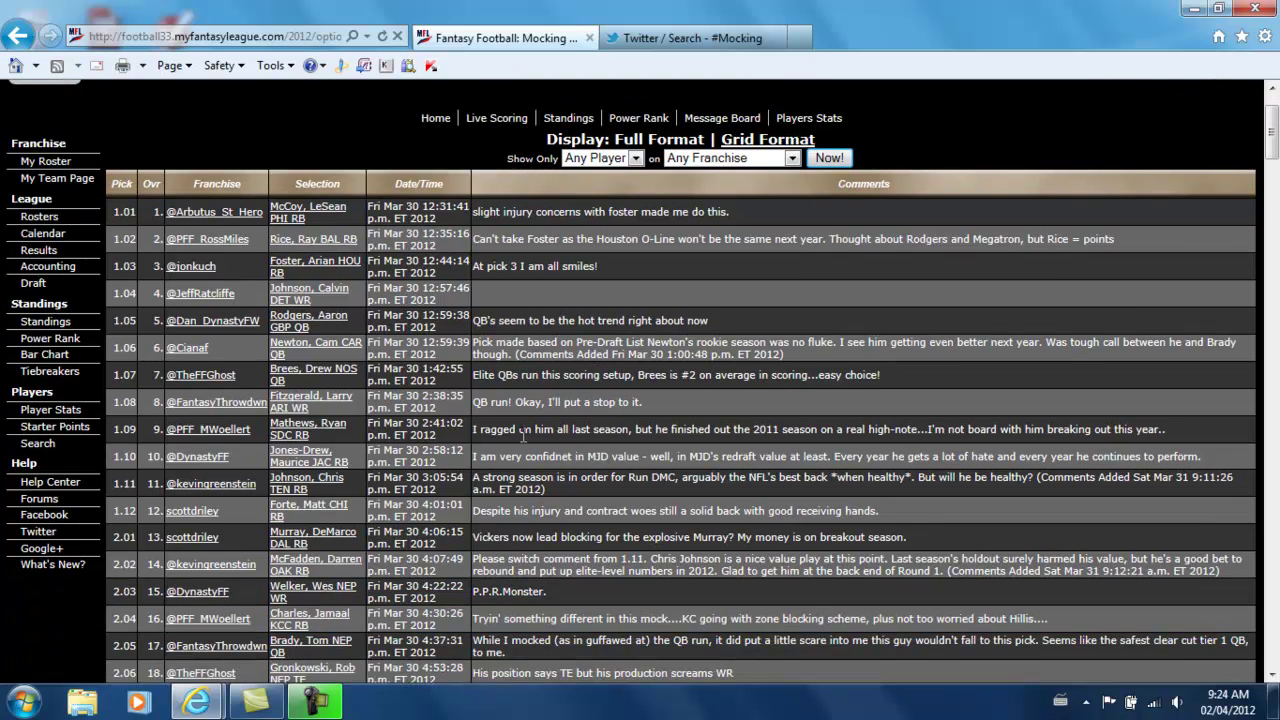
# Go from the franchise's information page to its roster of seven drafted players.
pyautogui.click(220, 406)
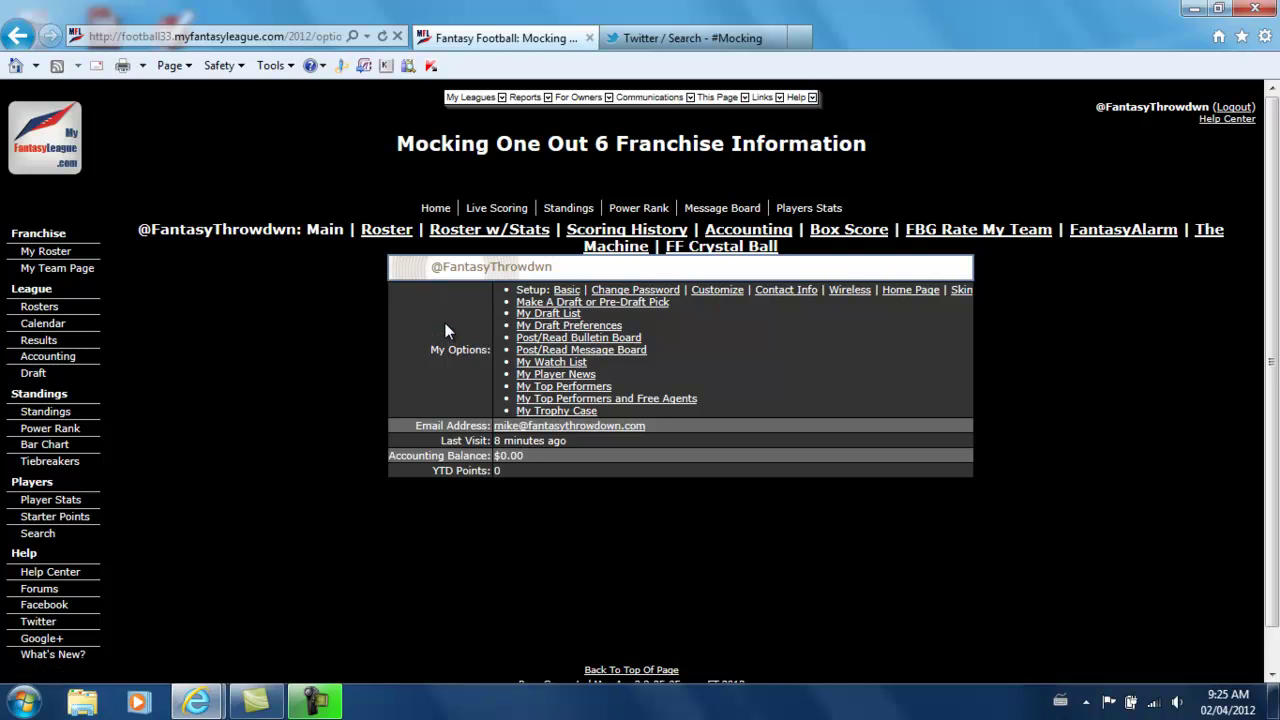
pyautogui.click(384, 236)
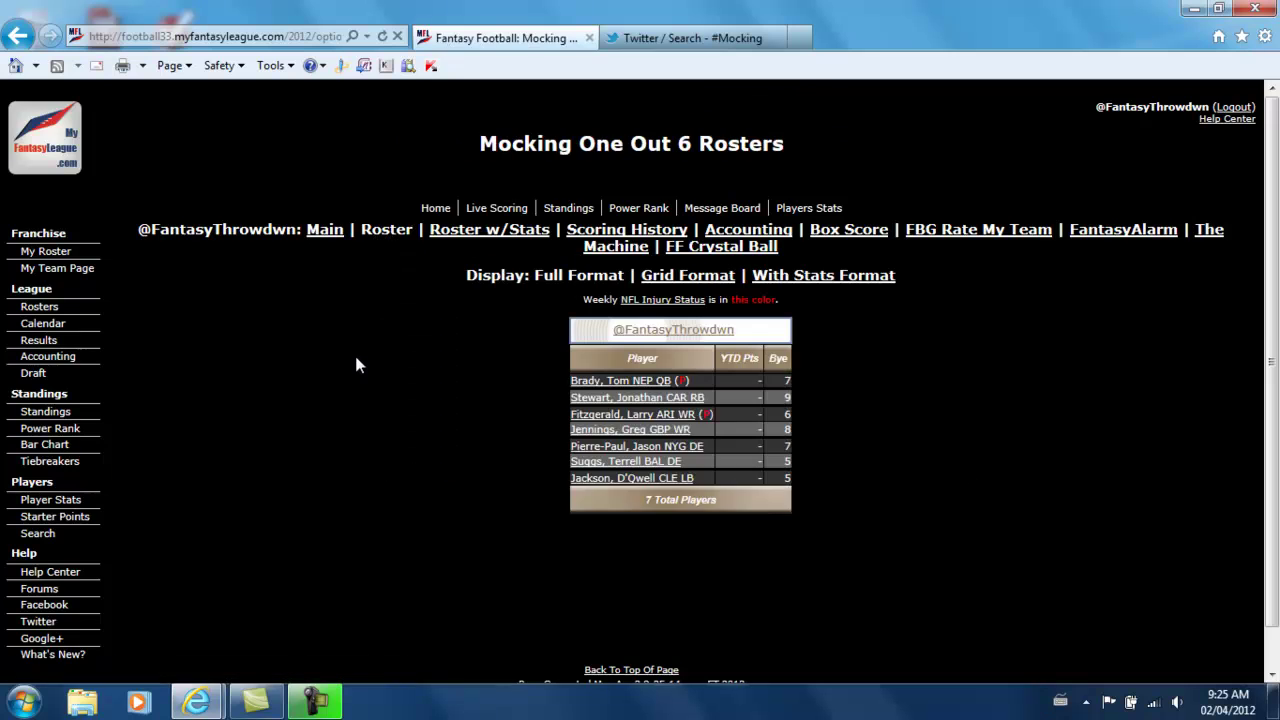
pyautogui.scroll(-1, 425, 383)
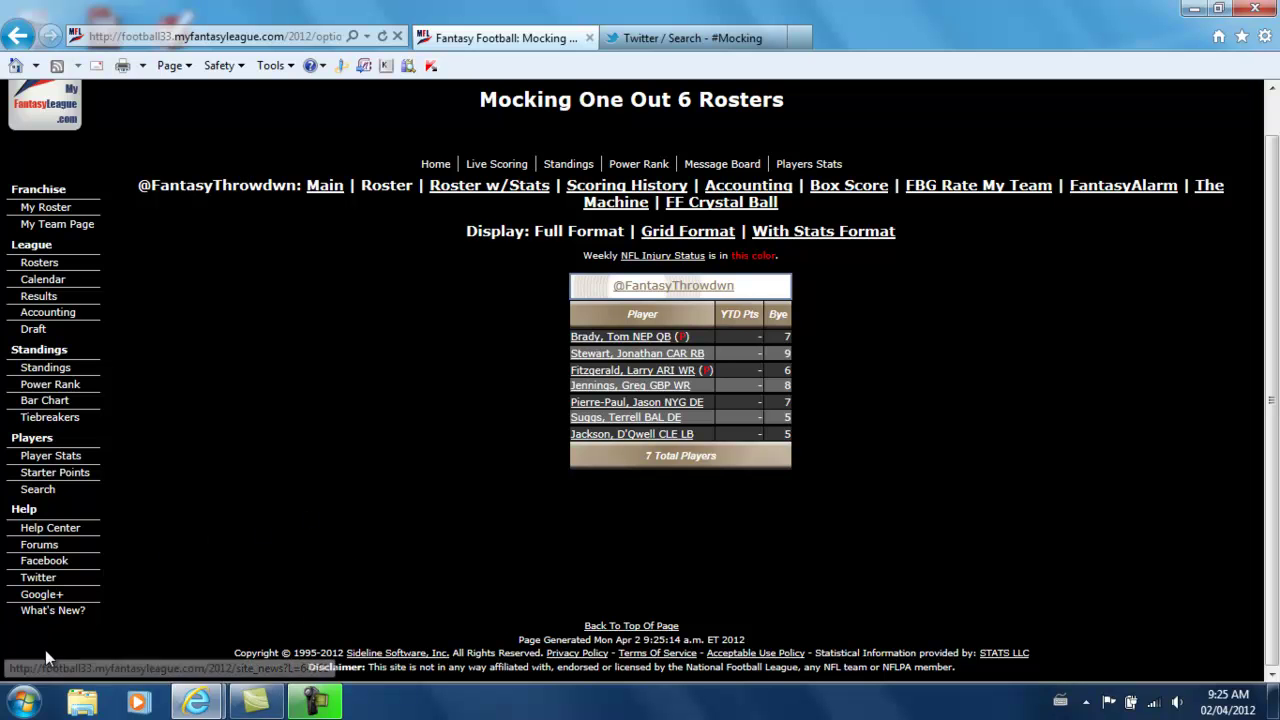
# Launch Excel with a blank workbook and select ccdb_football_2011_2.2.xlsm in the CCDB folder.
pyautogui.click(24, 702)
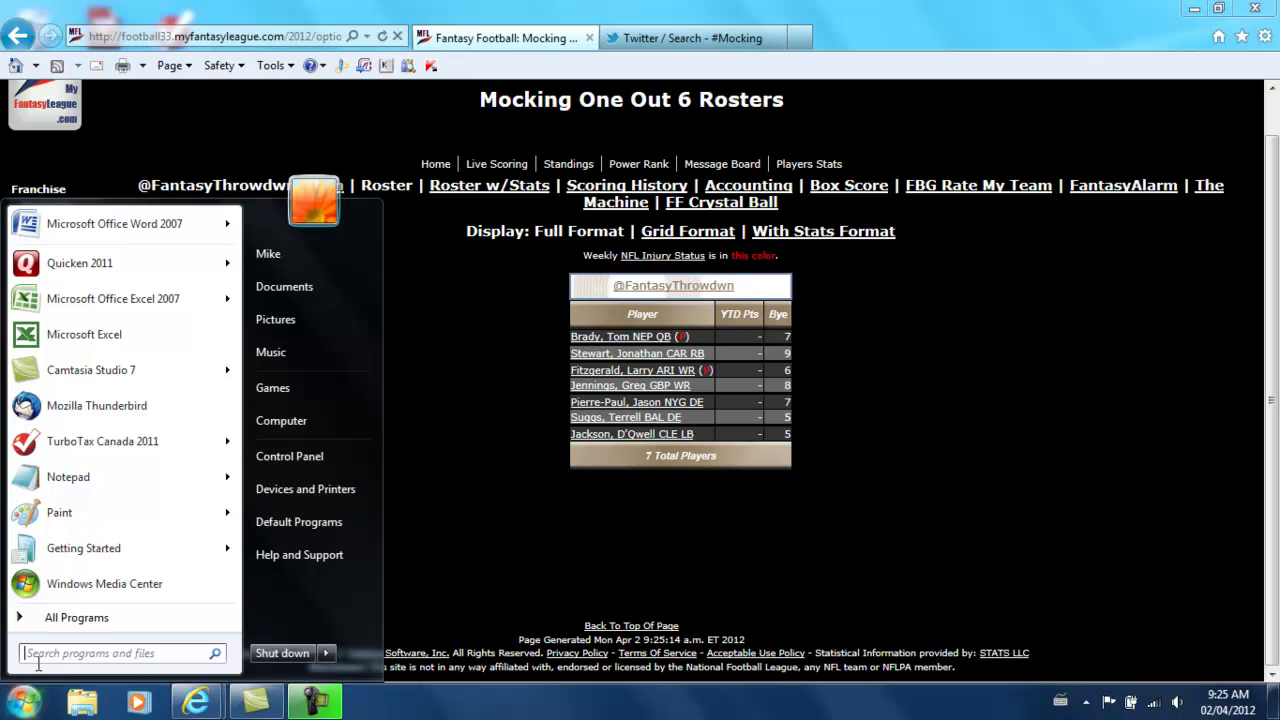
pyautogui.click(62, 305)
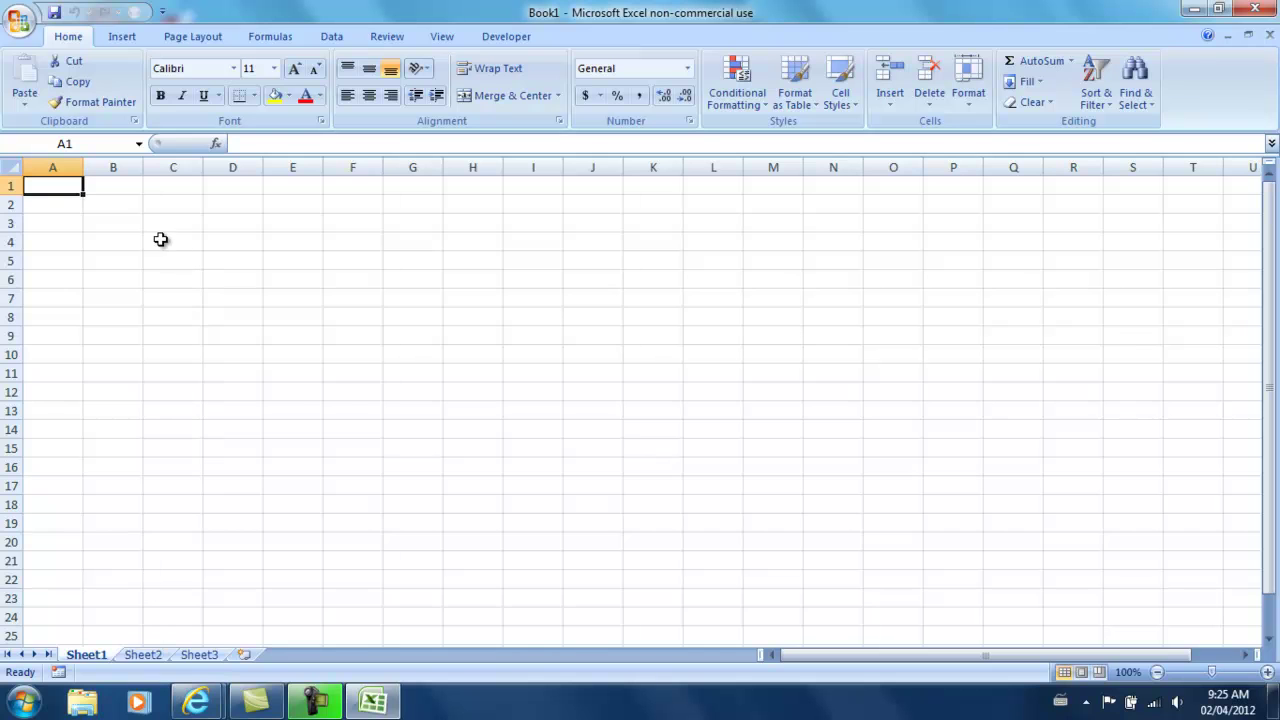
pyautogui.click(16, 24)
pyautogui.click(50, 104)
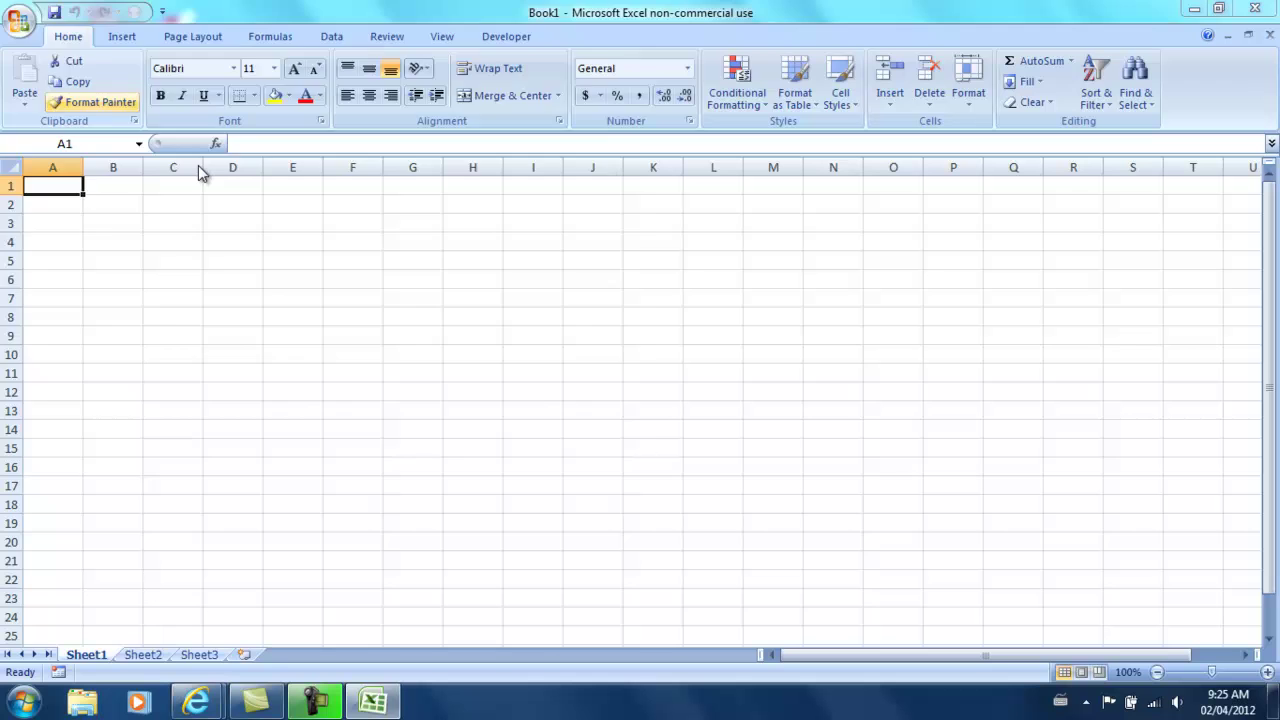
pyautogui.doubleClick(248, 202)
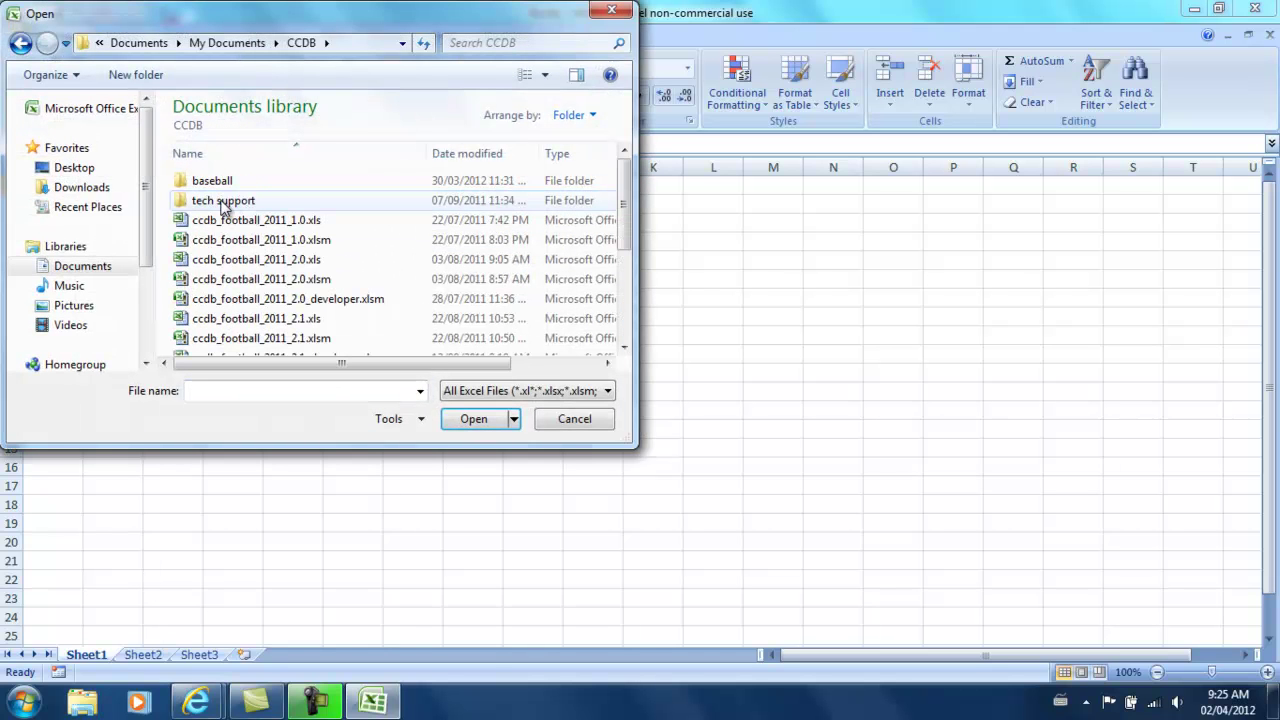
pyautogui.scroll(-3, 337, 263)
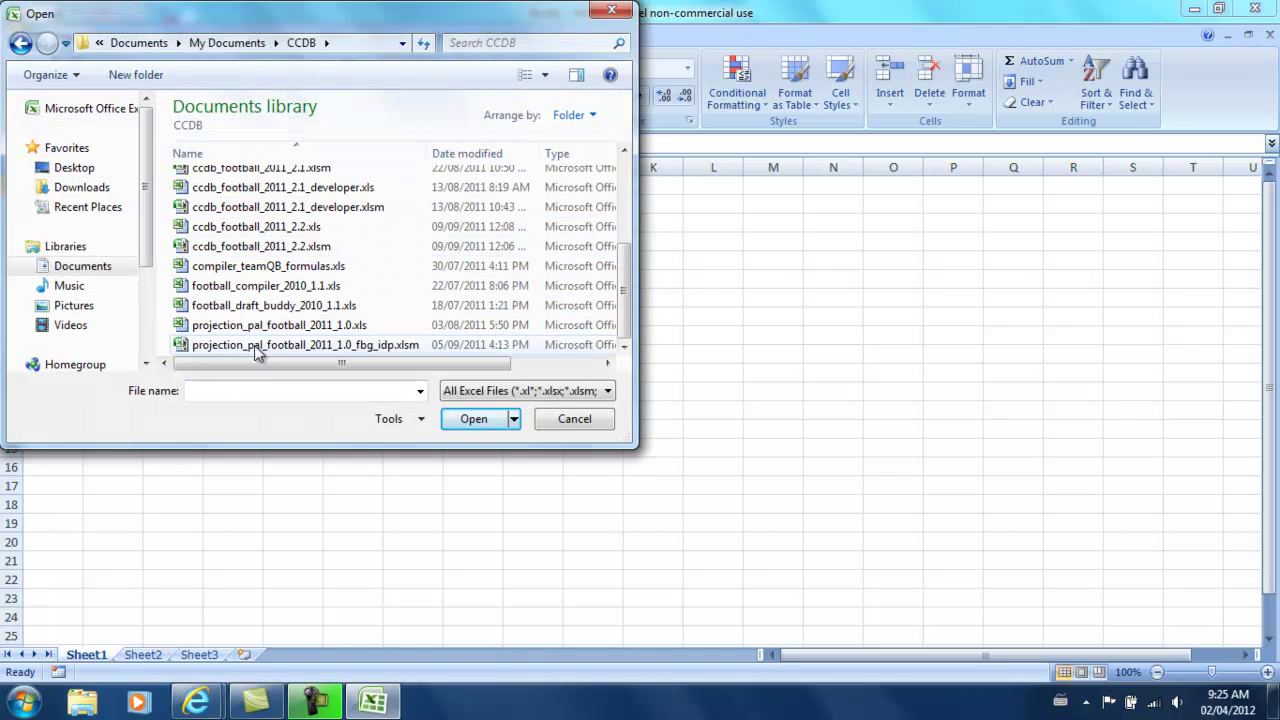
pyautogui.click(249, 252)
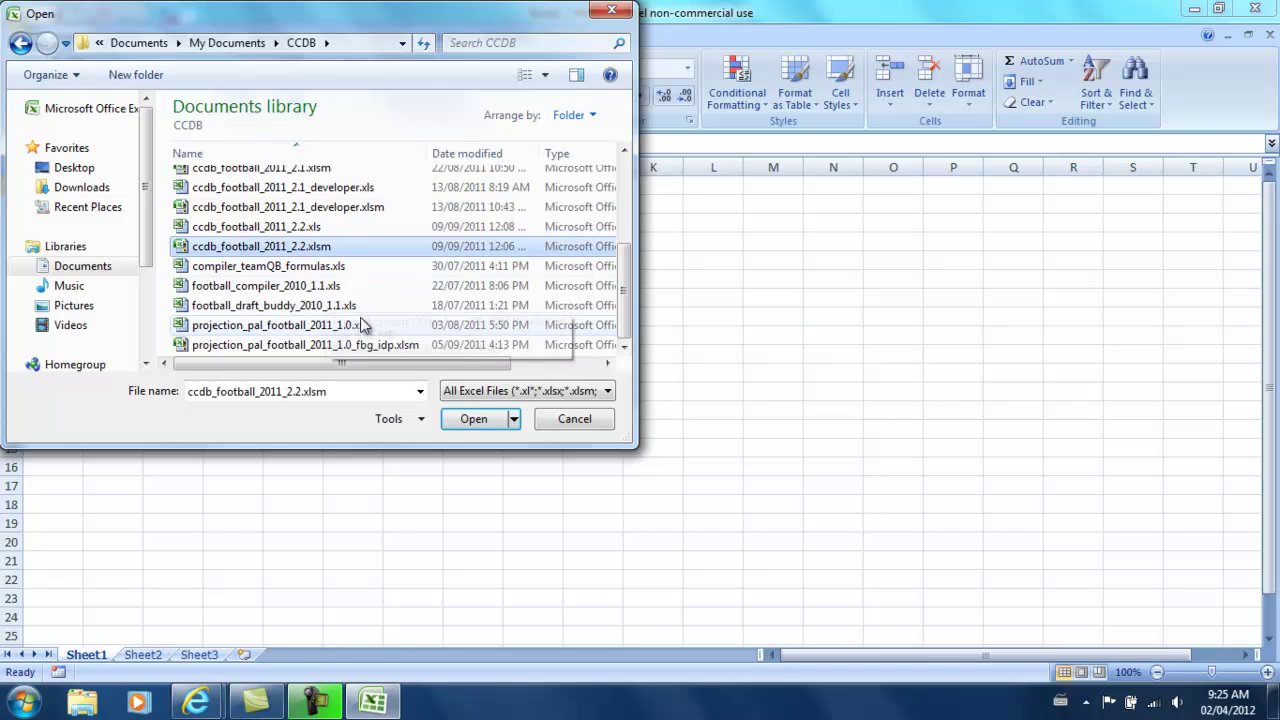
# Open ccdb_football_2011_2.2.xlsm and enable both its macros and data connections.
pyautogui.click(474, 419)
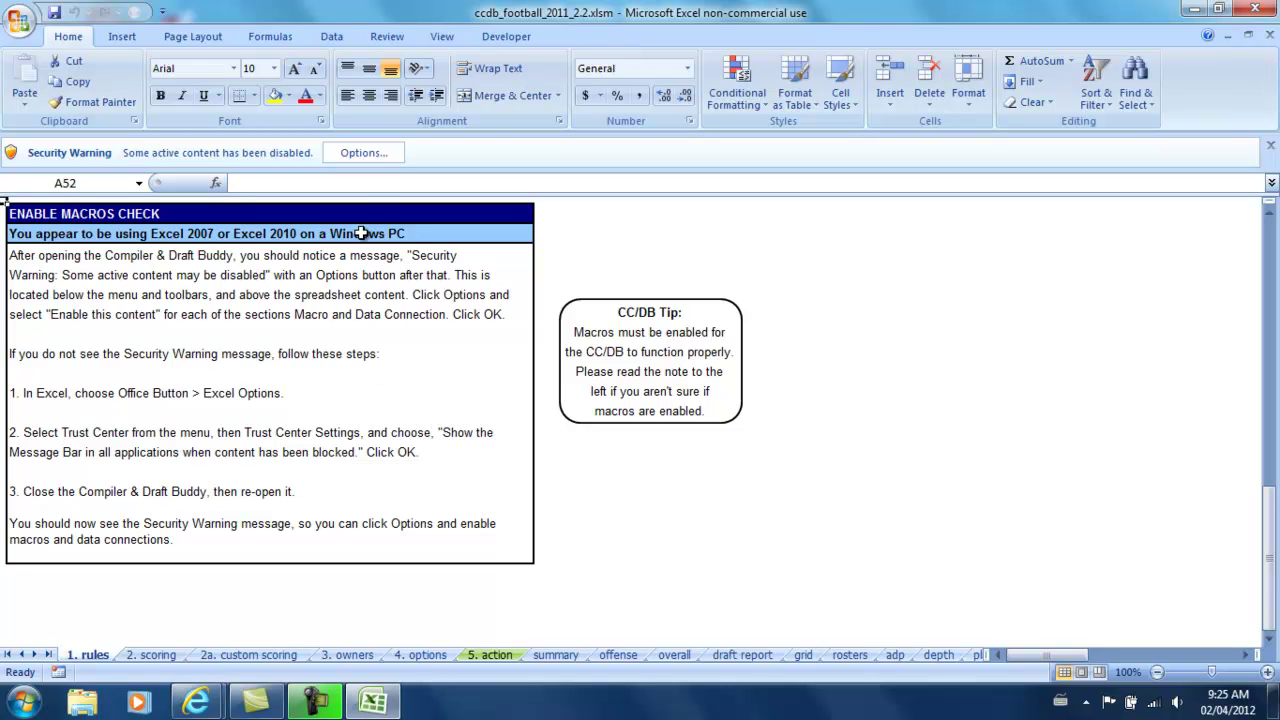
pyautogui.click(358, 152)
pyautogui.click(472, 380)
pyautogui.scroll(-1, 510, 400)
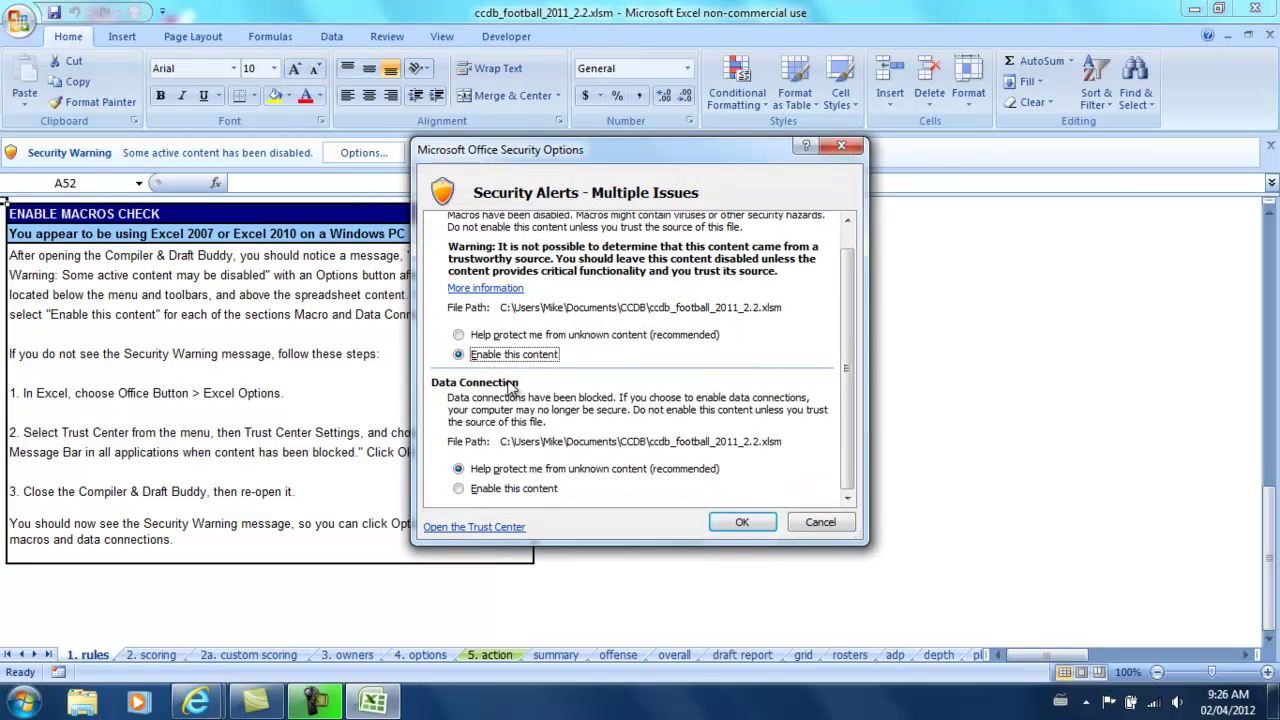
pyautogui.click(488, 489)
pyautogui.click(742, 522)
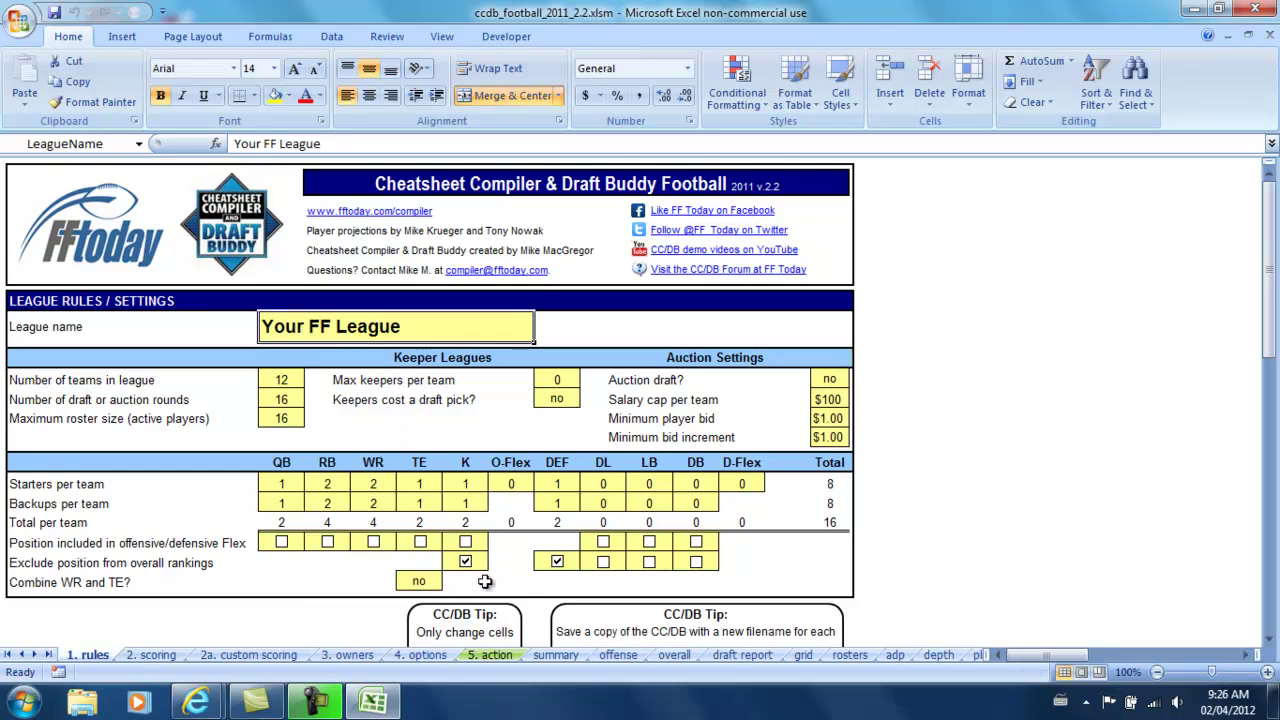
# Name the league 'Mocking One Out 6' and set 24 draft rounds and a 24-player roster.
pyautogui.write('Mocking ')
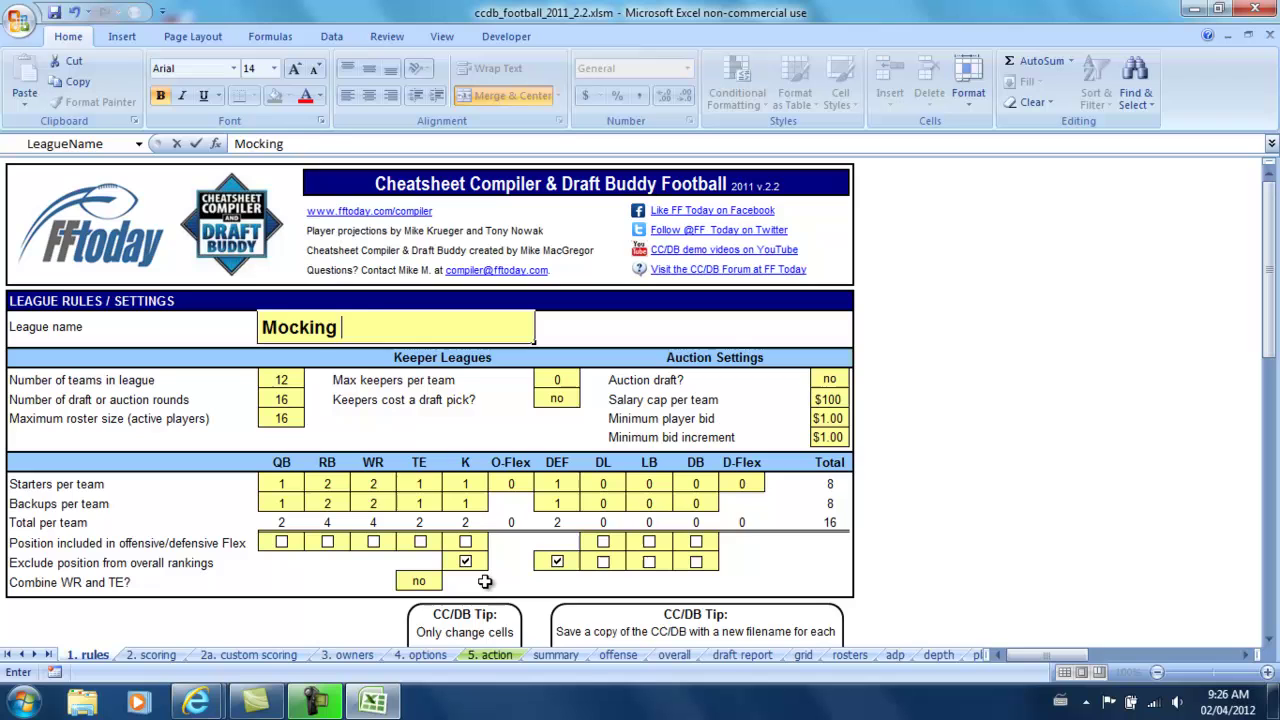
pyautogui.write('One Out 6')
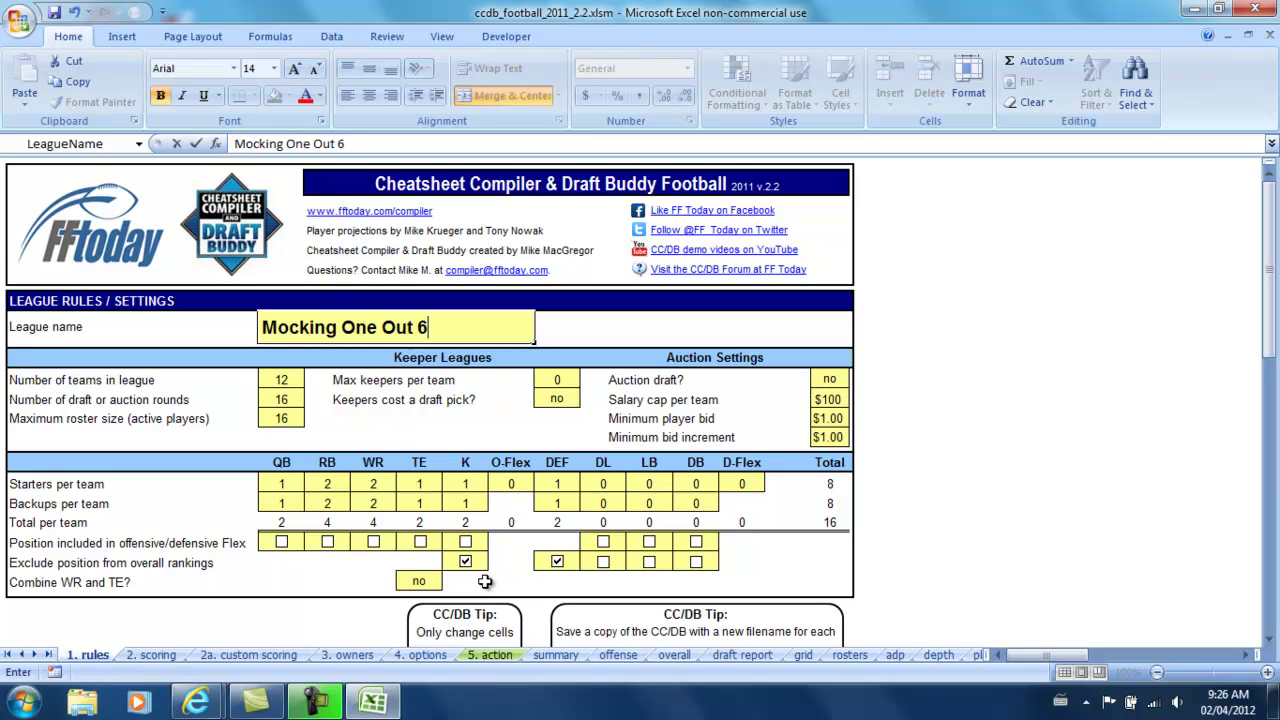
pyautogui.press('Return')
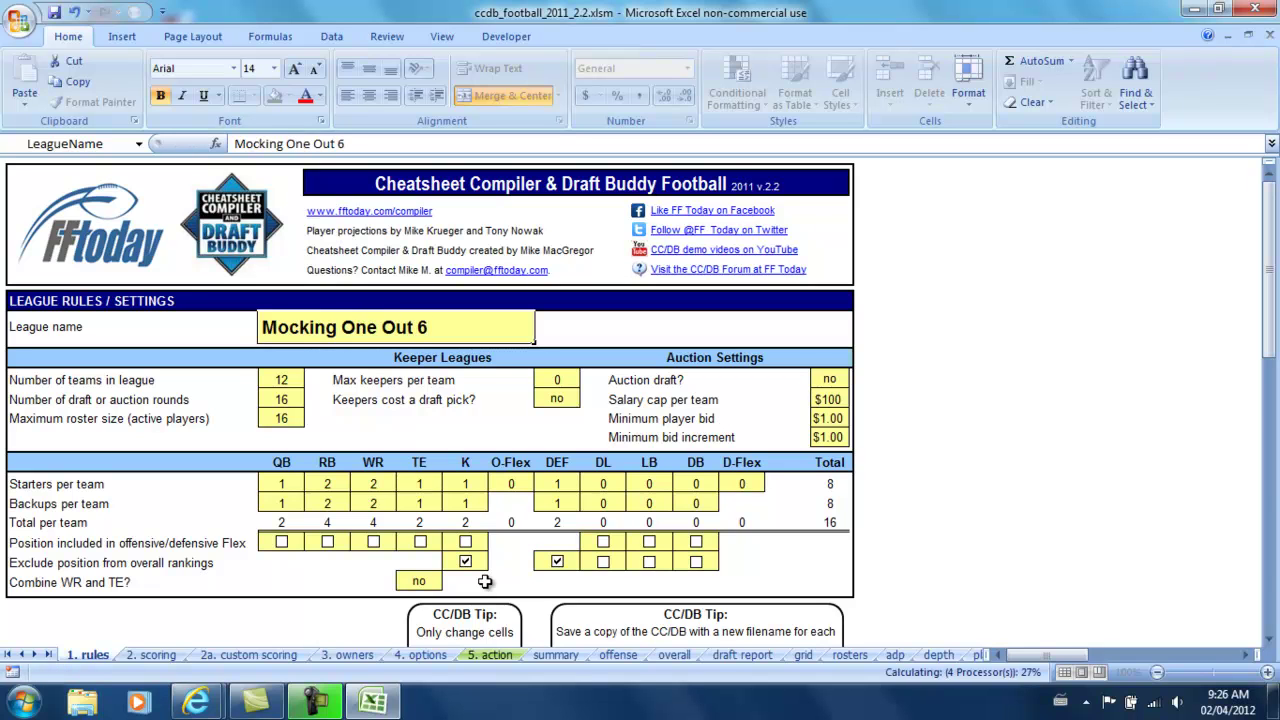
pyautogui.press('Down')
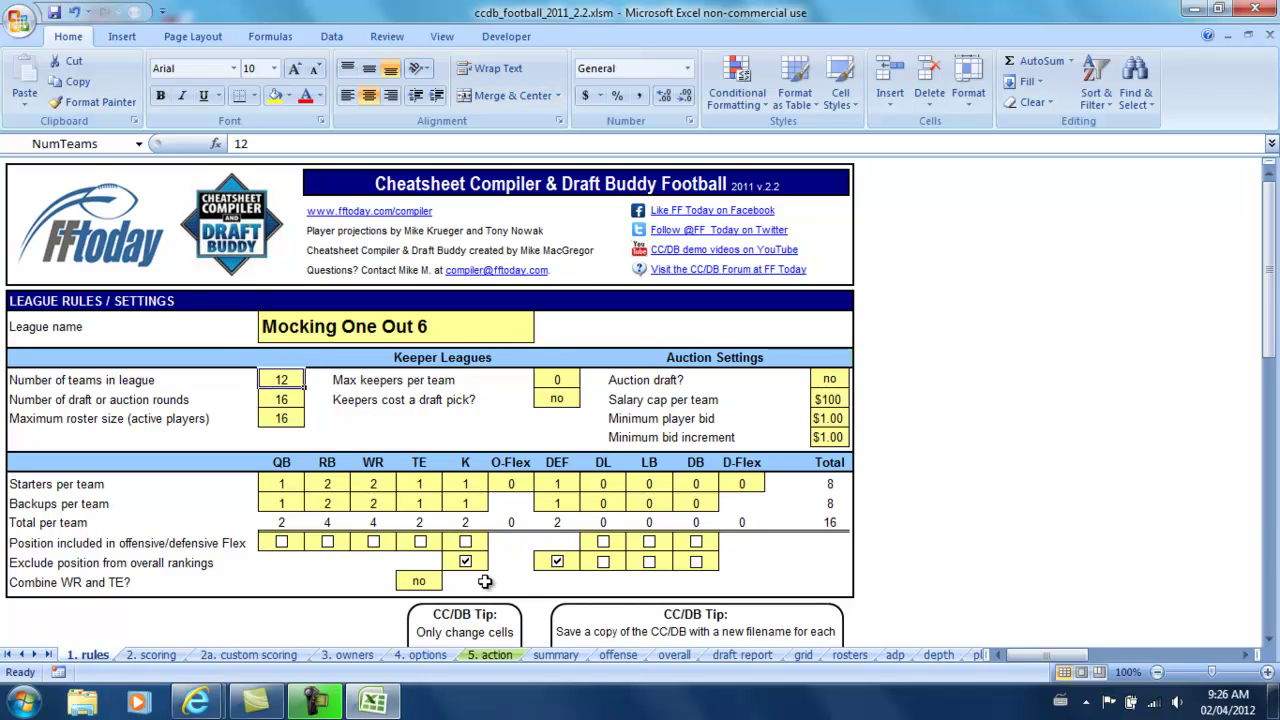
pyautogui.press('Down')
pyautogui.write('24')
pyautogui.press('Return')
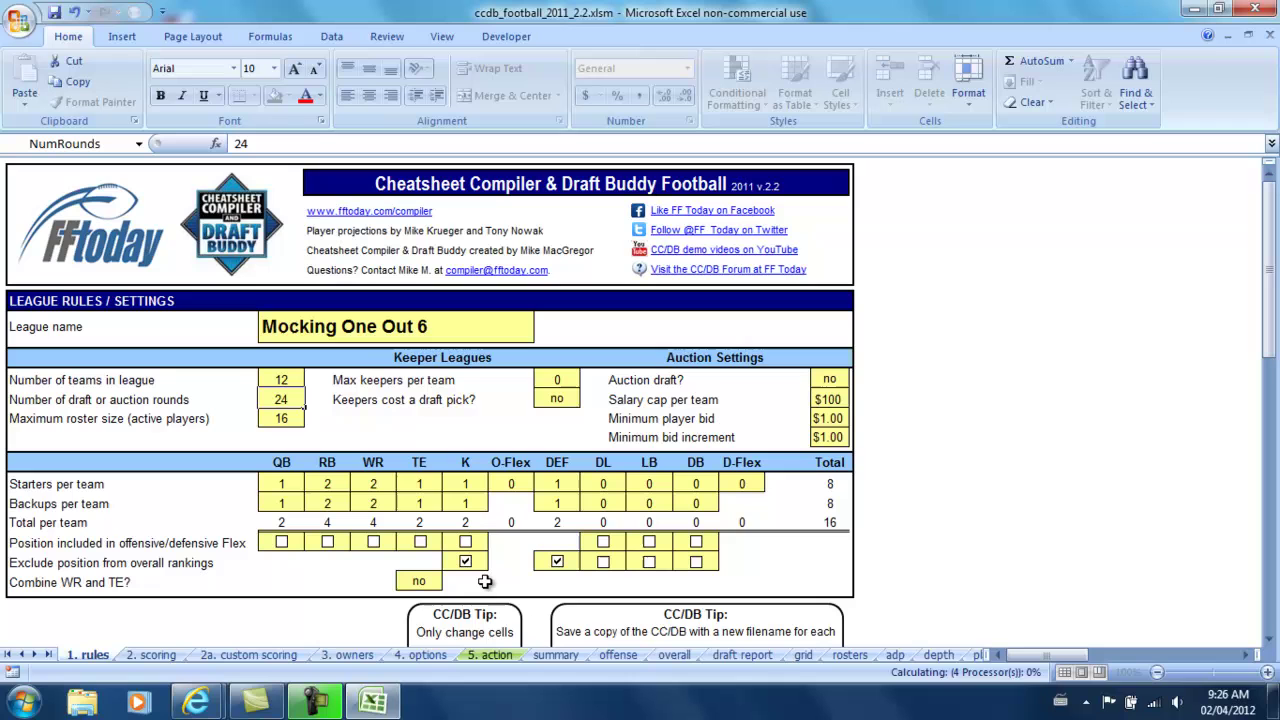
pyautogui.press('Down')
pyautogui.write('24')
pyautogui.press('Return')
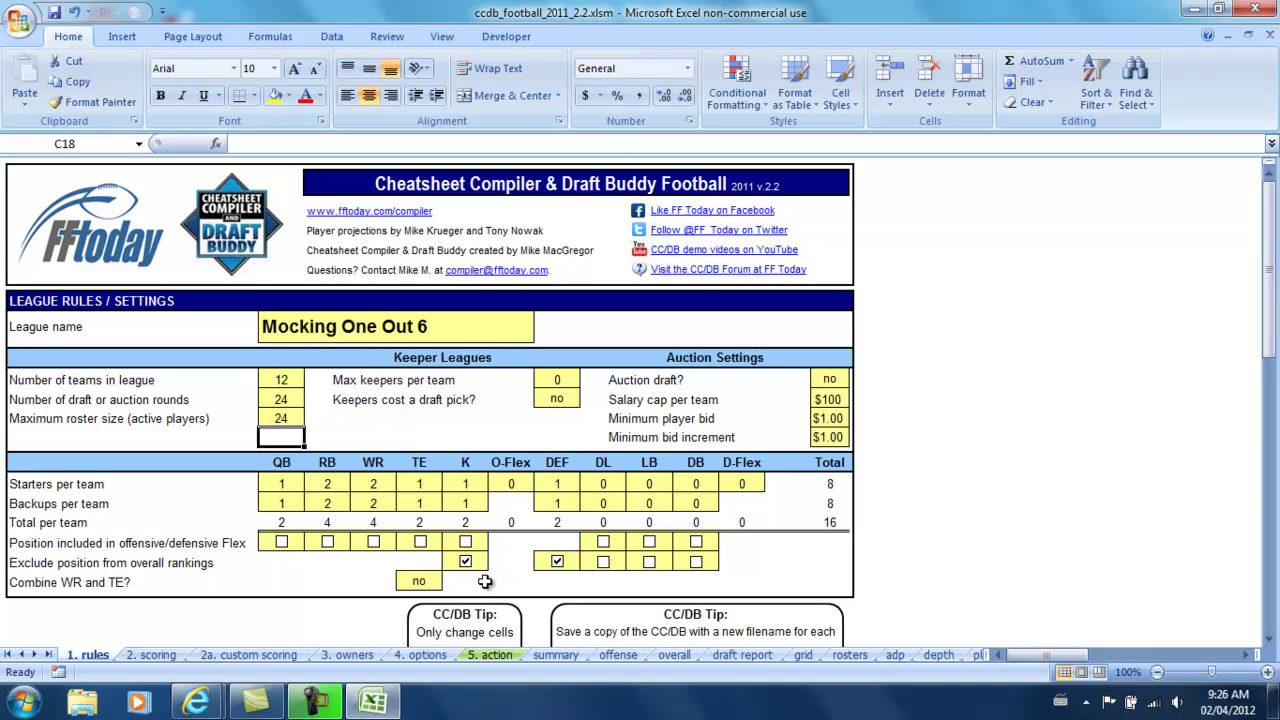
pyautogui.press('Right')
pyautogui.press('Right')
pyautogui.scroll(-1, 350, 422)
pyautogui.scroll(-3, 350, 422)
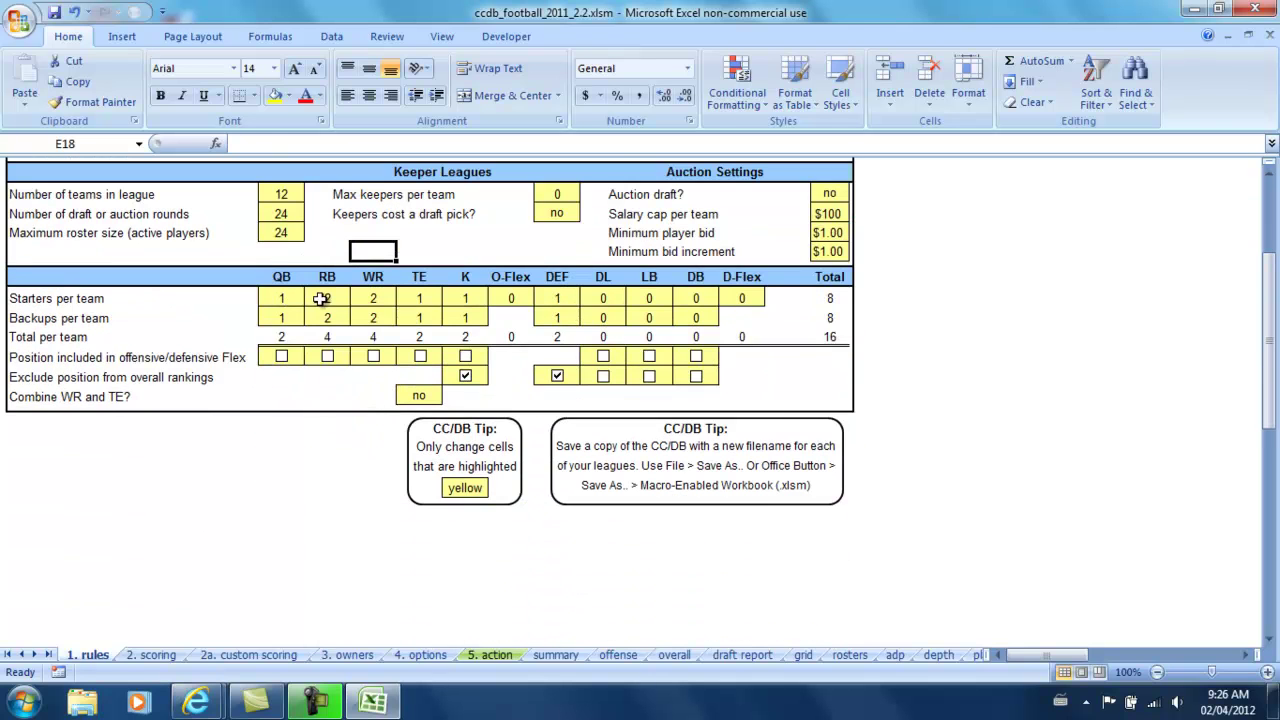
# Set starters per team: WR 3, O-Flex 1, DEF 0, DL 3, LB 3, DB 3, D-Flex 1.
pyautogui.click(365, 298)
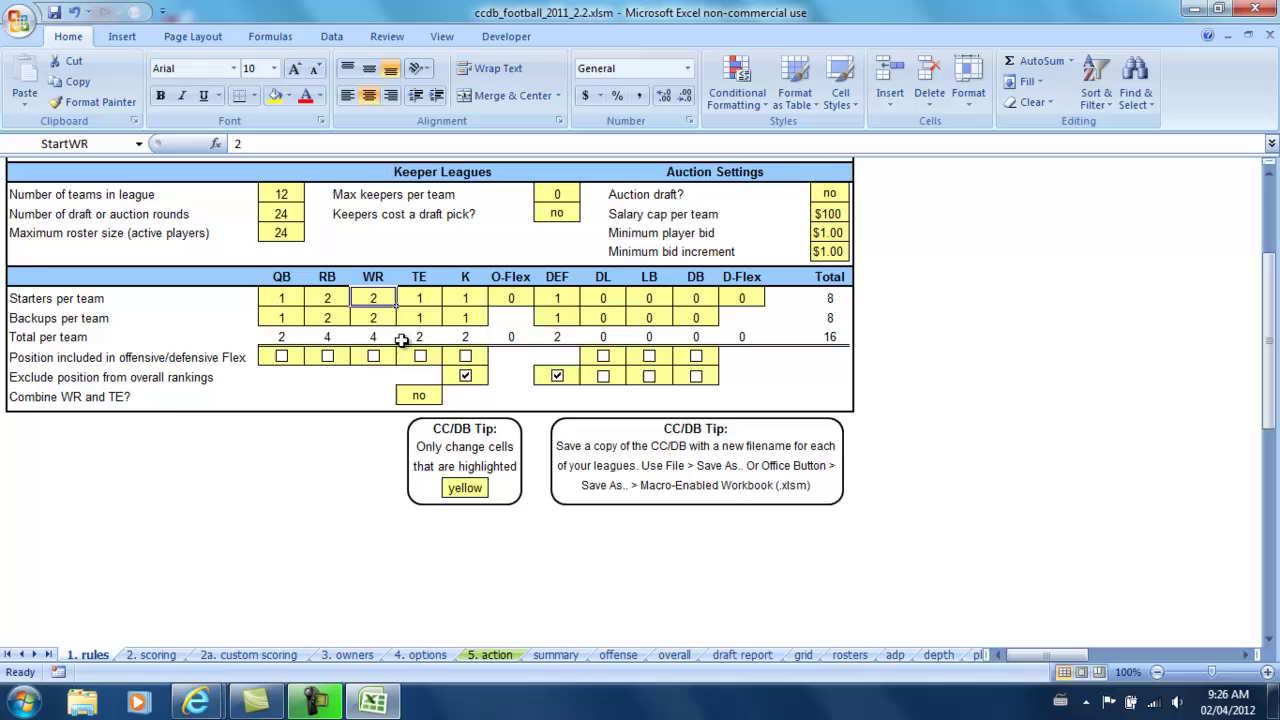
pyautogui.write('3')
pyautogui.press('Tab')
pyautogui.press('Tab')
pyautogui.press('Tab')
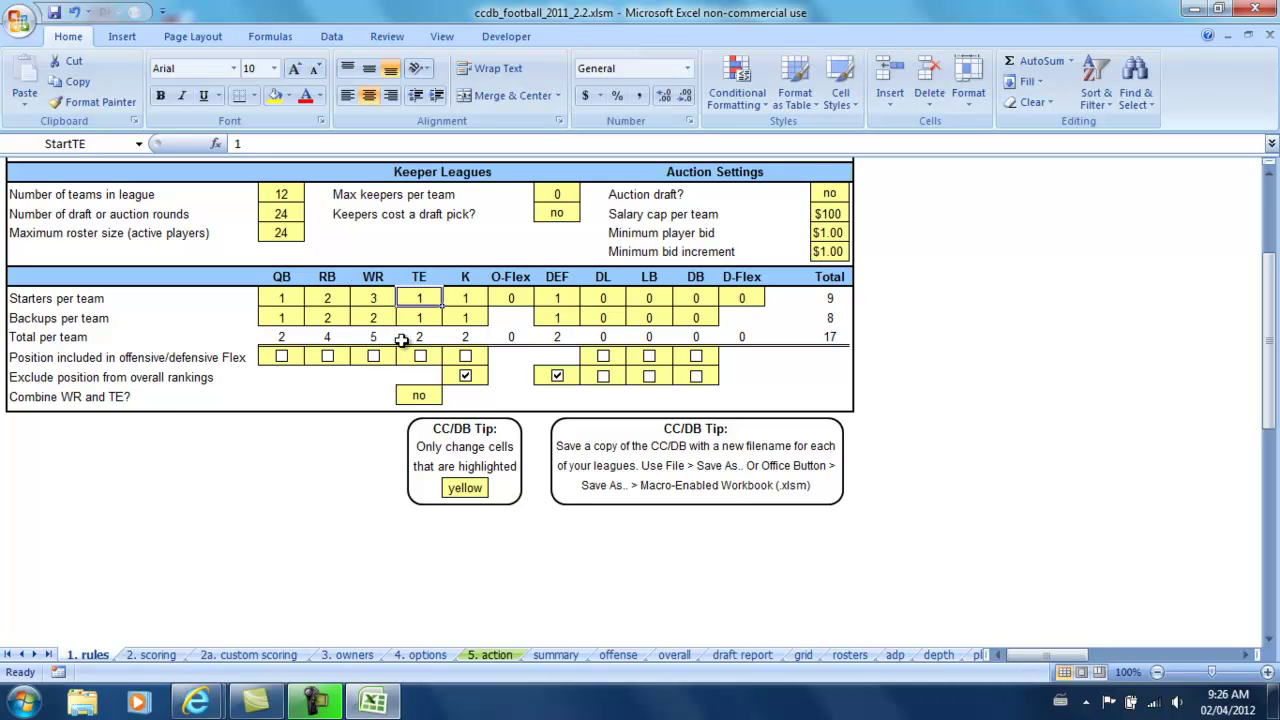
pyautogui.write('1')
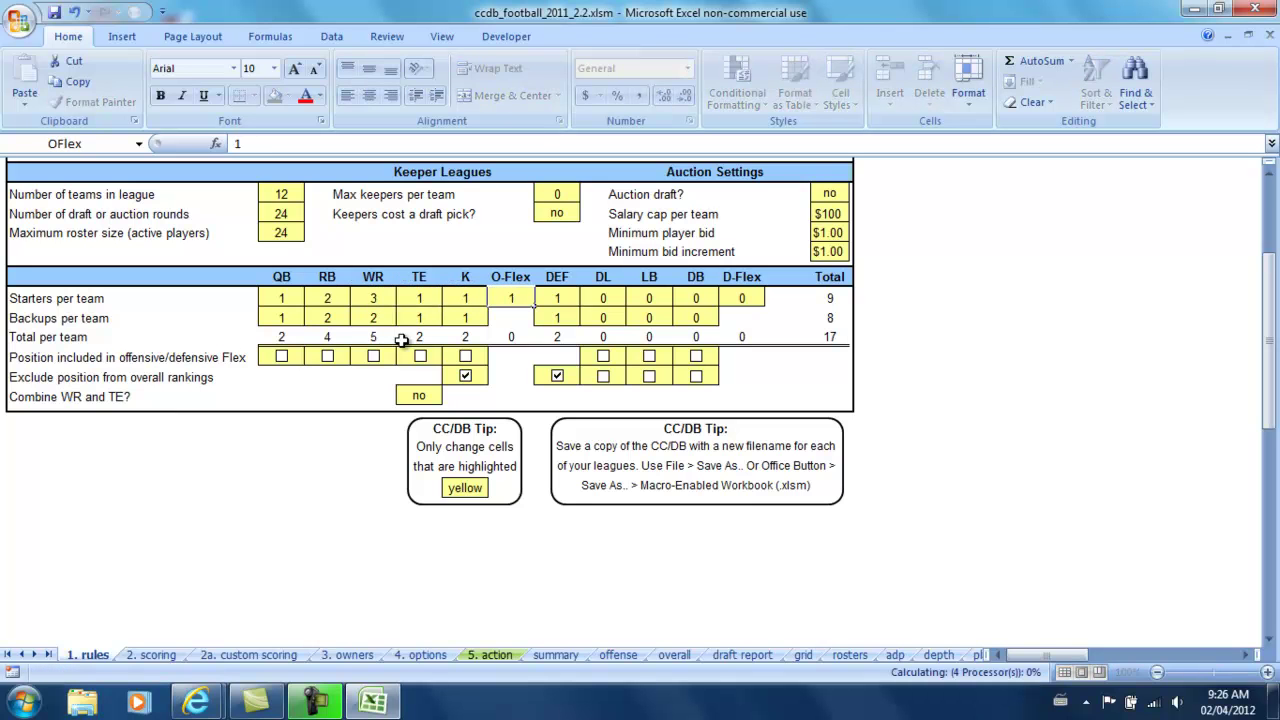
pyautogui.press('Right')
pyautogui.write('0')
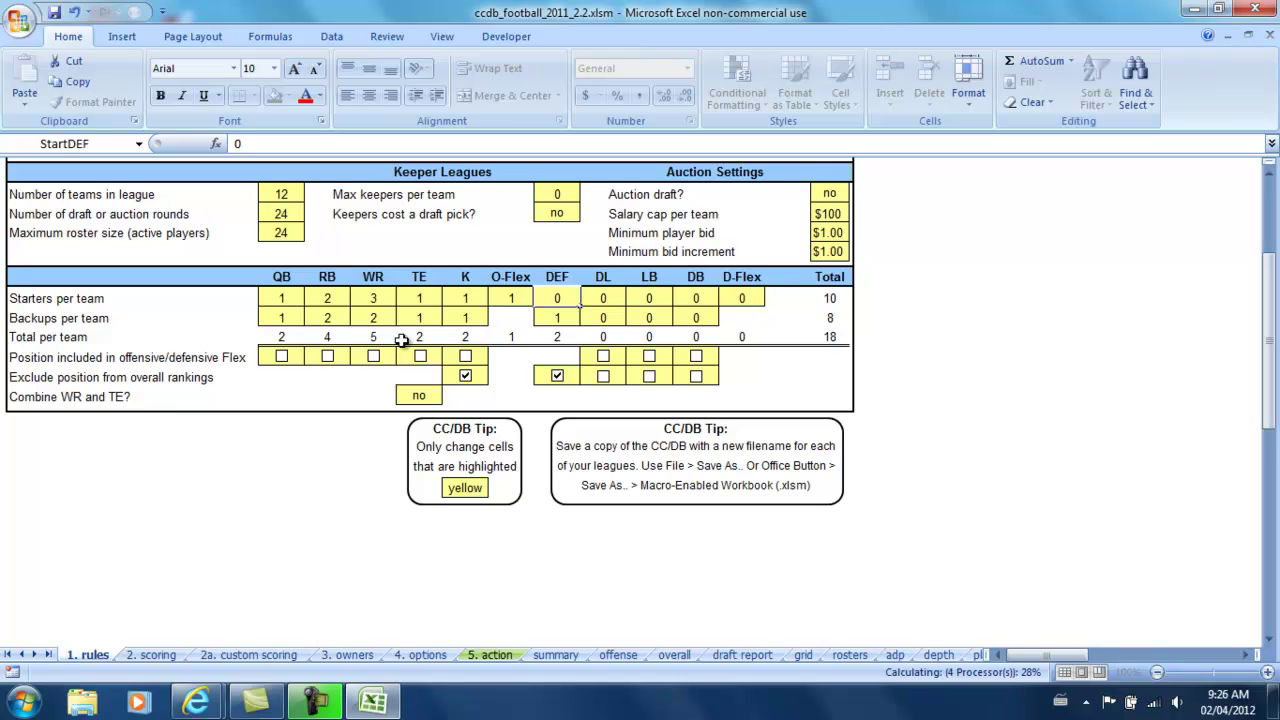
pyautogui.press('Right')
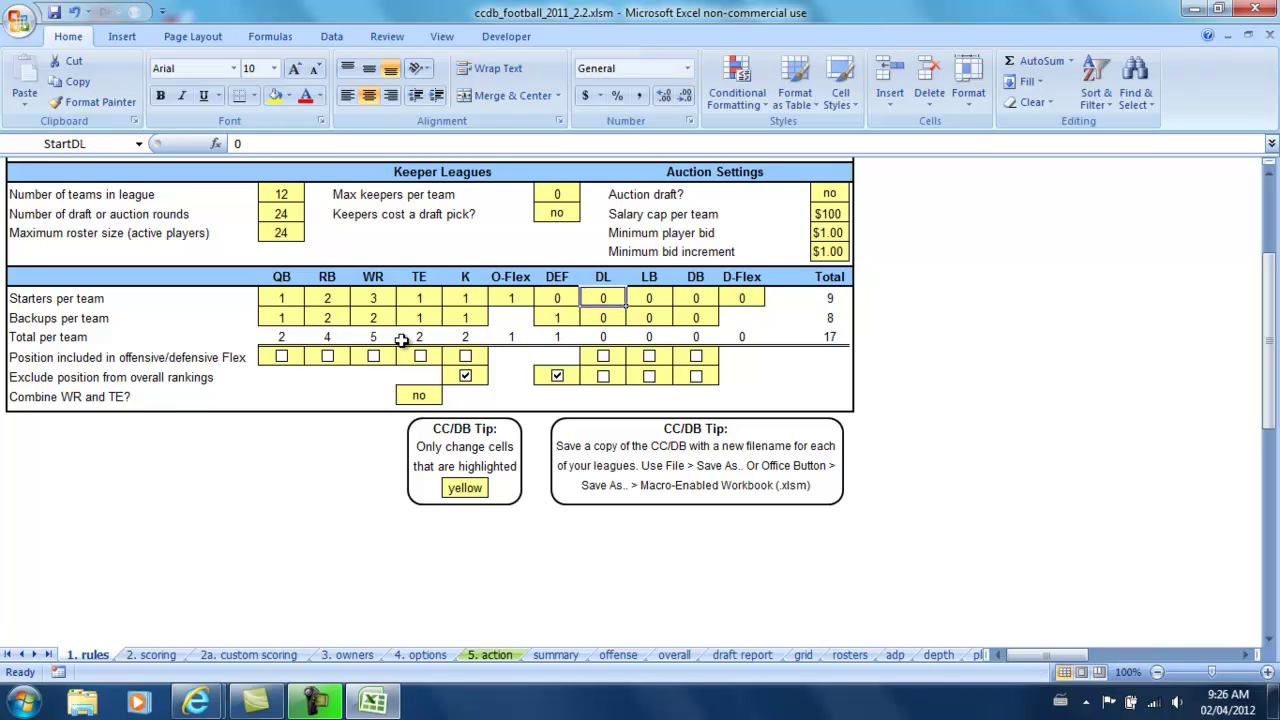
pyautogui.write('3')
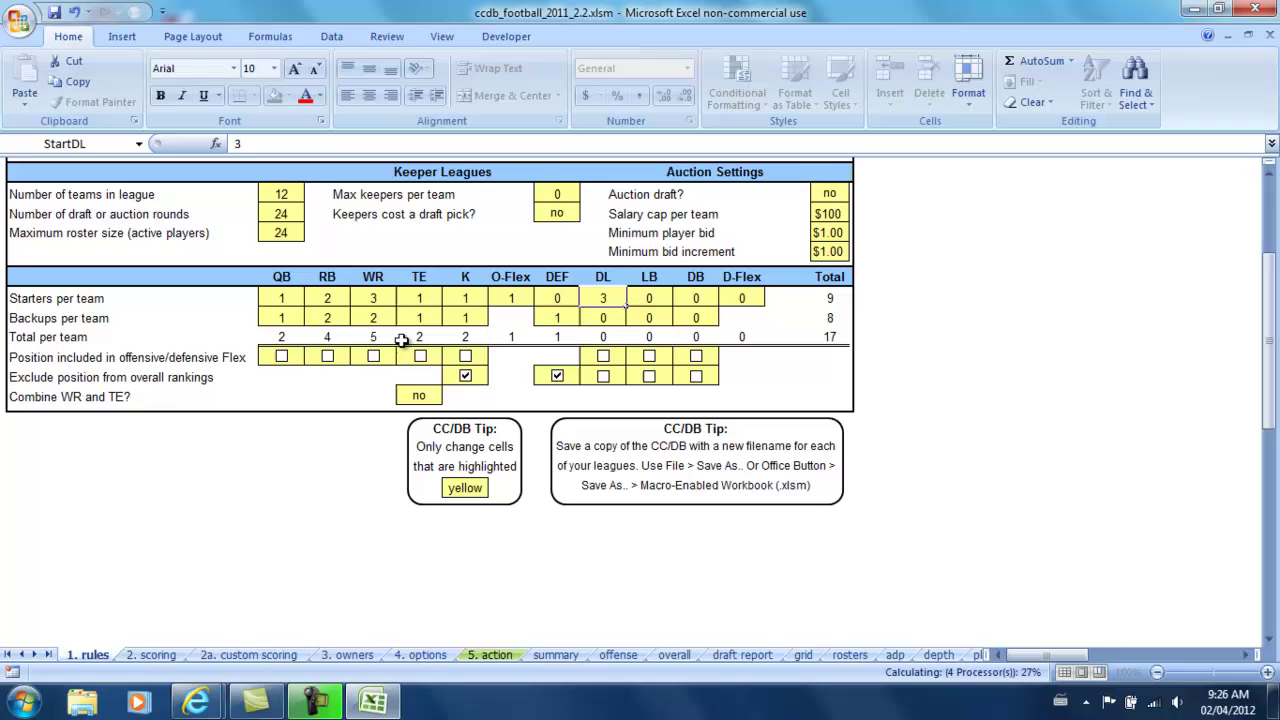
pyautogui.press('Right')
pyautogui.write('3')
pyautogui.press('Right')
pyautogui.write('3')
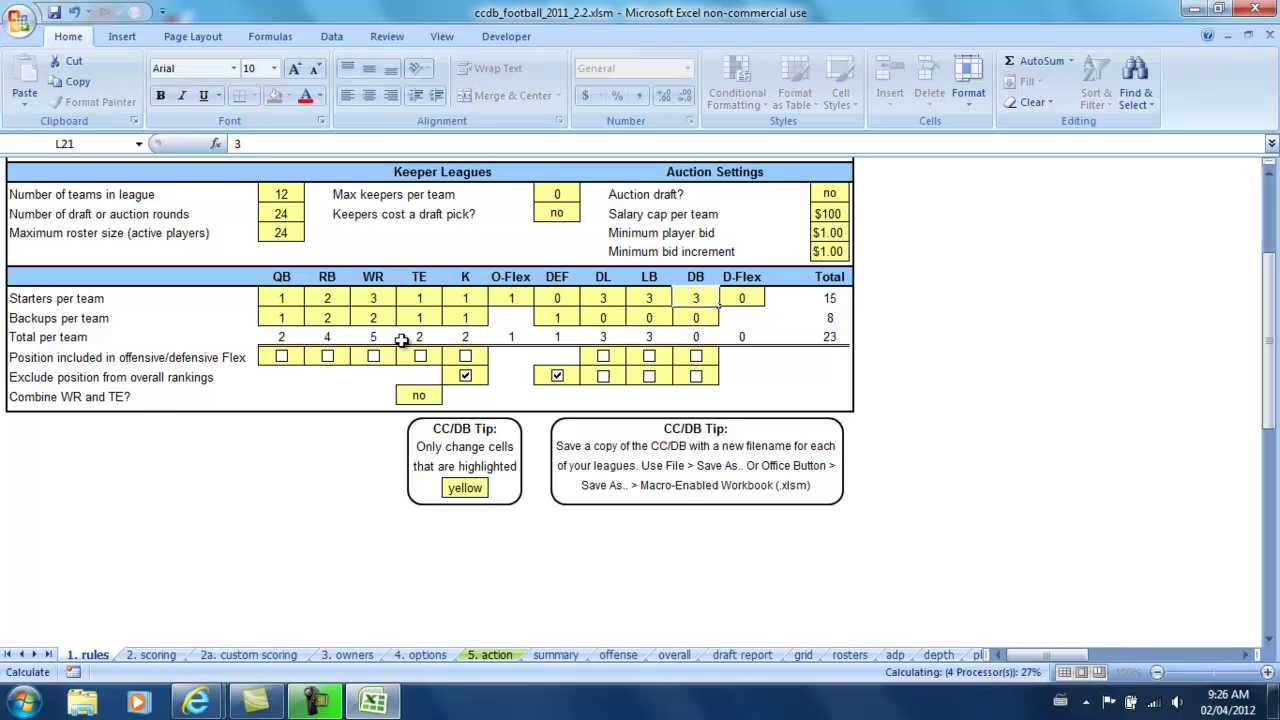
pyautogui.press('Right')
pyautogui.write('1')
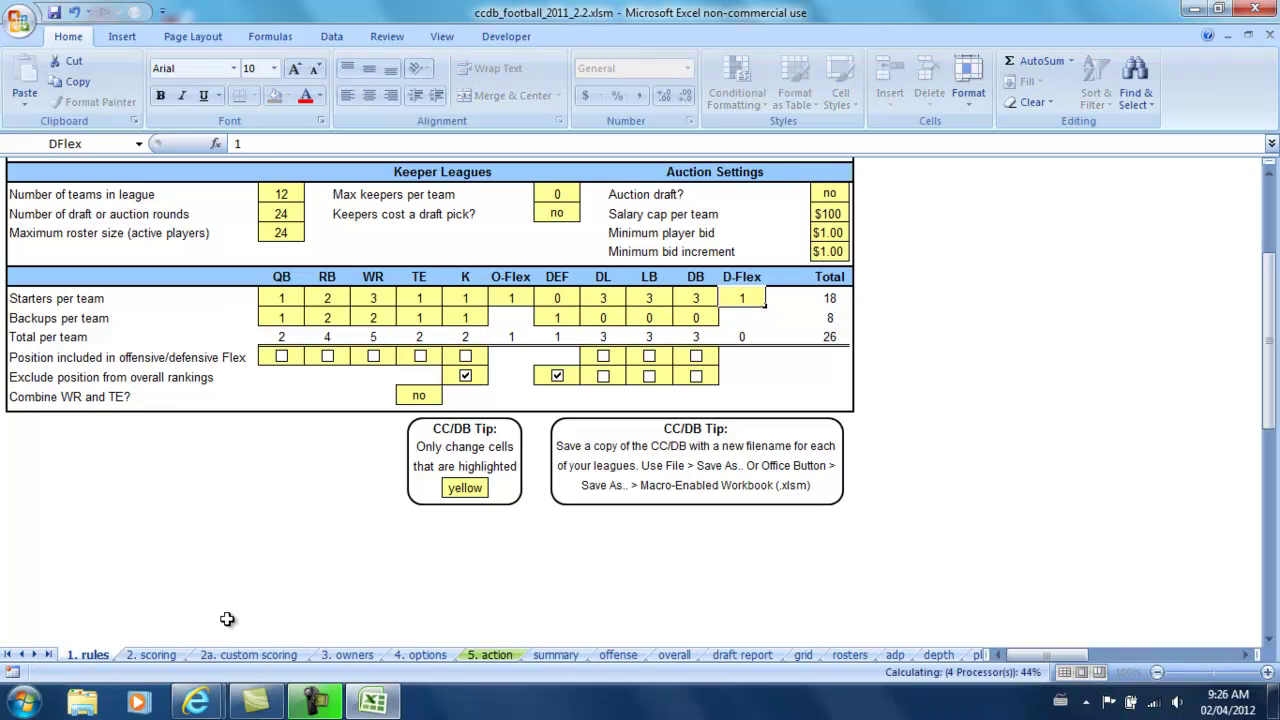
pyautogui.press('Return')
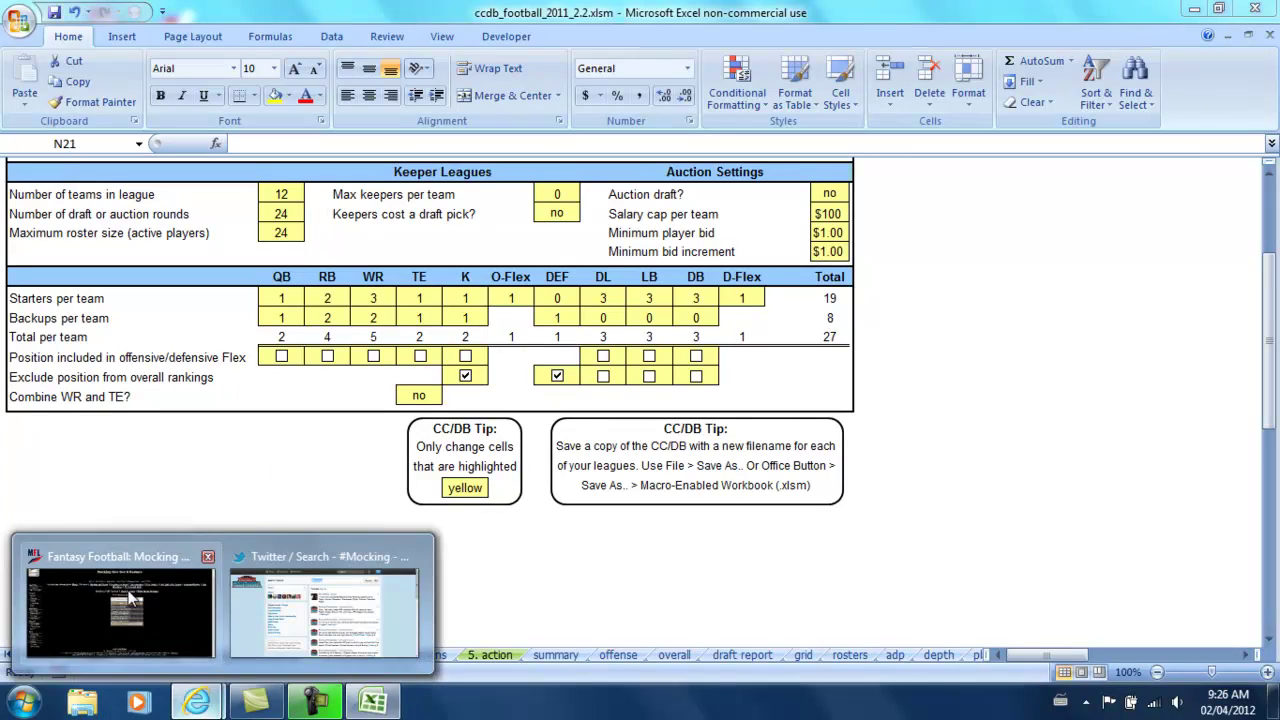
# In MyFantasyLeague, check the League Bylaws for the 24 roster spots and starting lineup limits.
pyautogui.click(195, 557)
pyautogui.scroll(1, 442, 265)
pyautogui.moveTo(525, 97)
pyautogui.moveTo(525, 160)
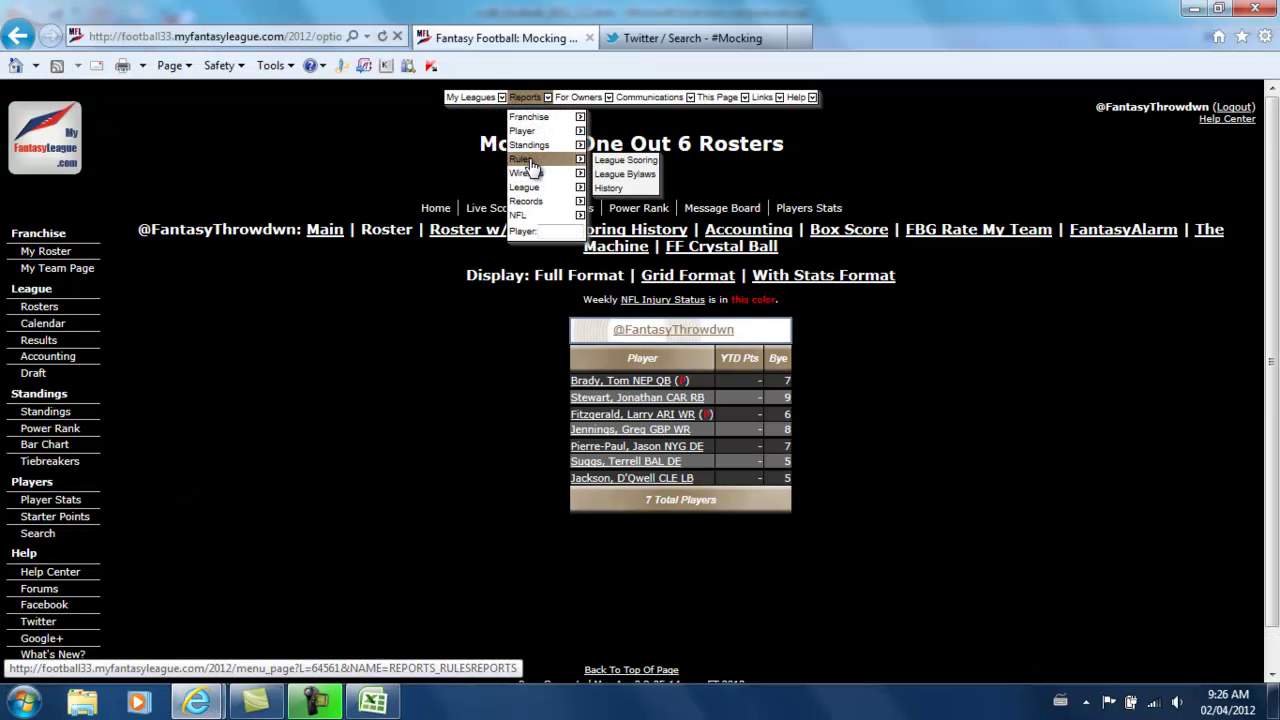
pyautogui.click(622, 176)
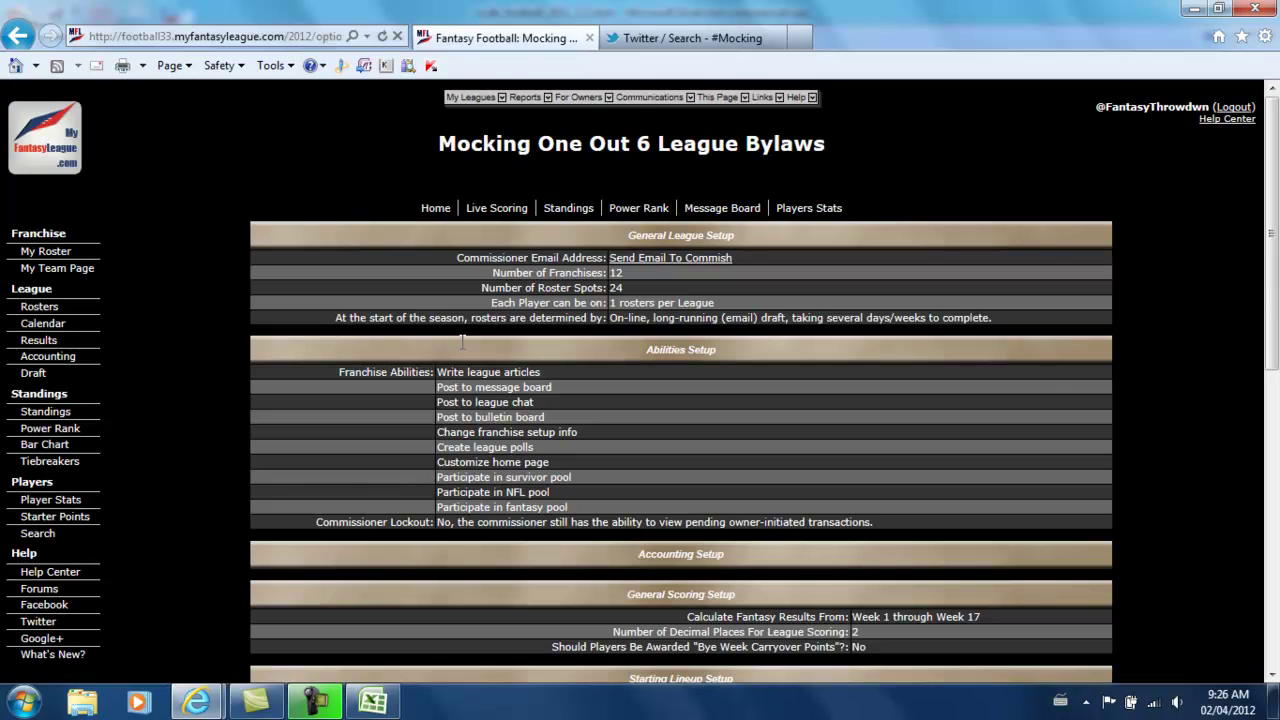
pyautogui.doubleClick(617, 287)
pyautogui.moveTo(617, 287); pyautogui.dragTo(594, 266)
pyautogui.scroll(-5, 655, 433)
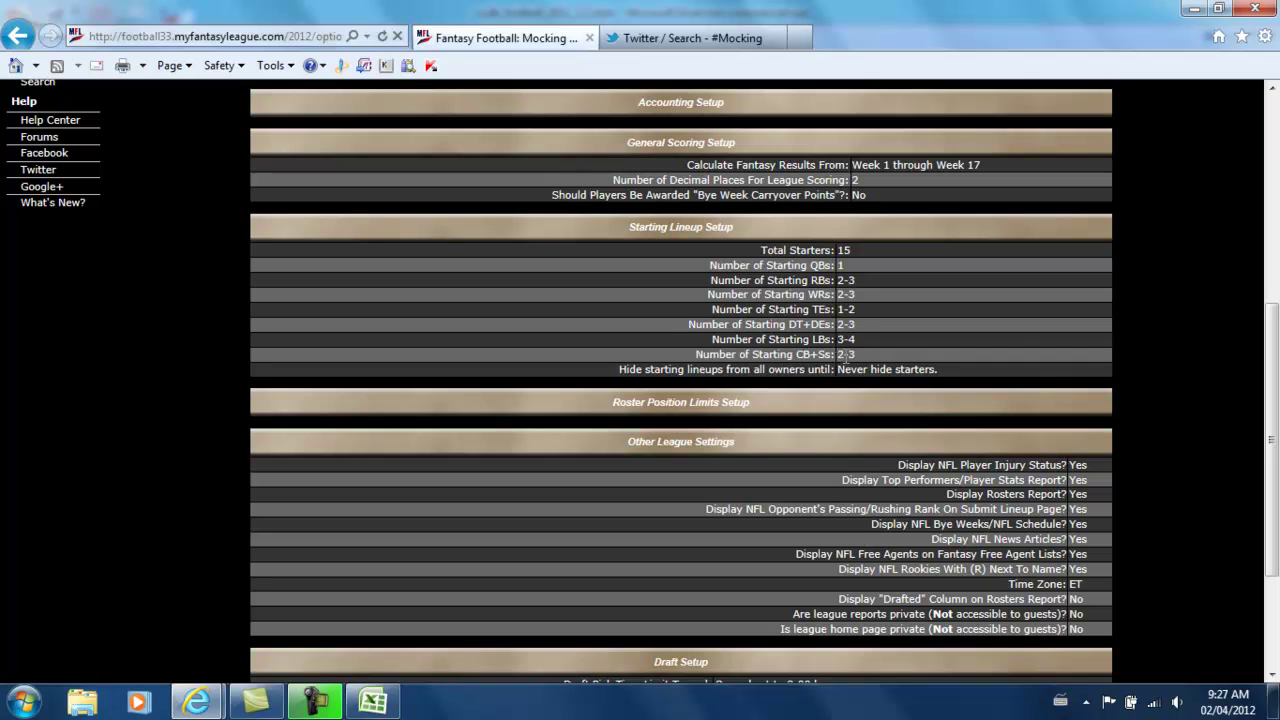
# Back in the workbook, change the DL and LB starter counts to 2.
pyautogui.click(366, 693)
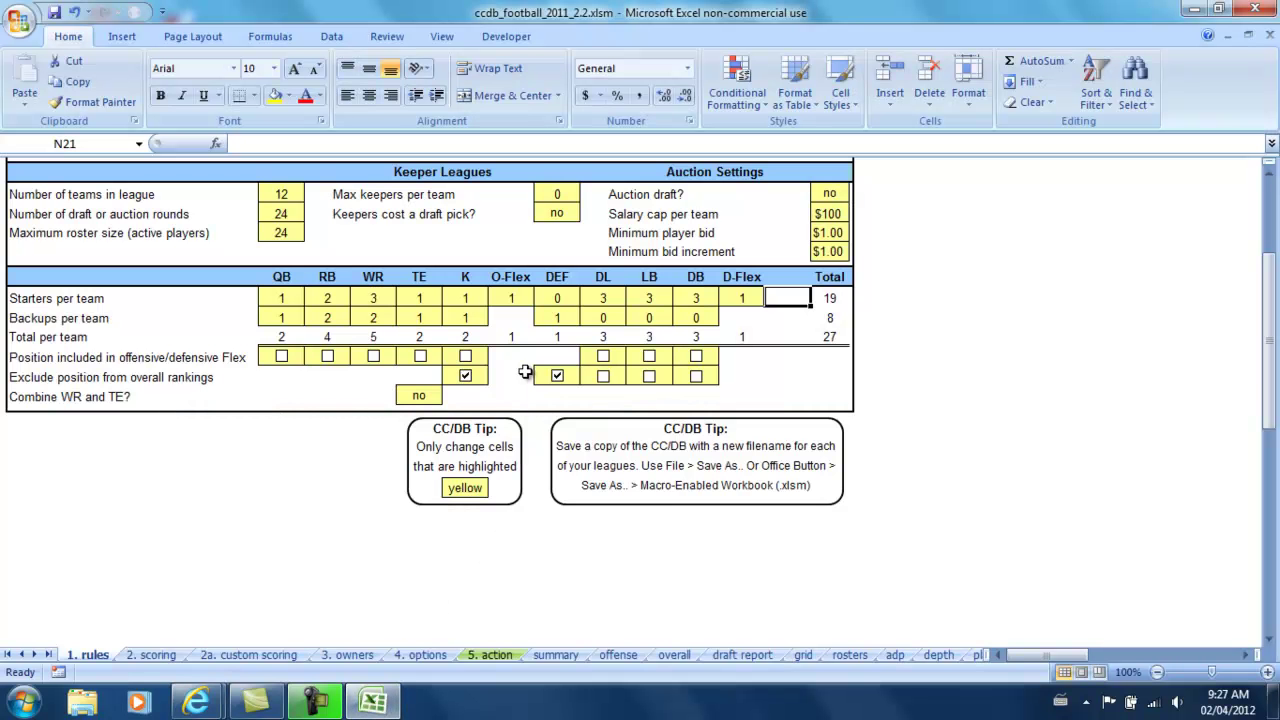
pyautogui.click(603, 298)
pyautogui.write('2')
pyautogui.press('Tab')
pyautogui.write('2')
pyautogui.press('Tab')
pyautogui.write('2')
pyautogui.press('Tab')
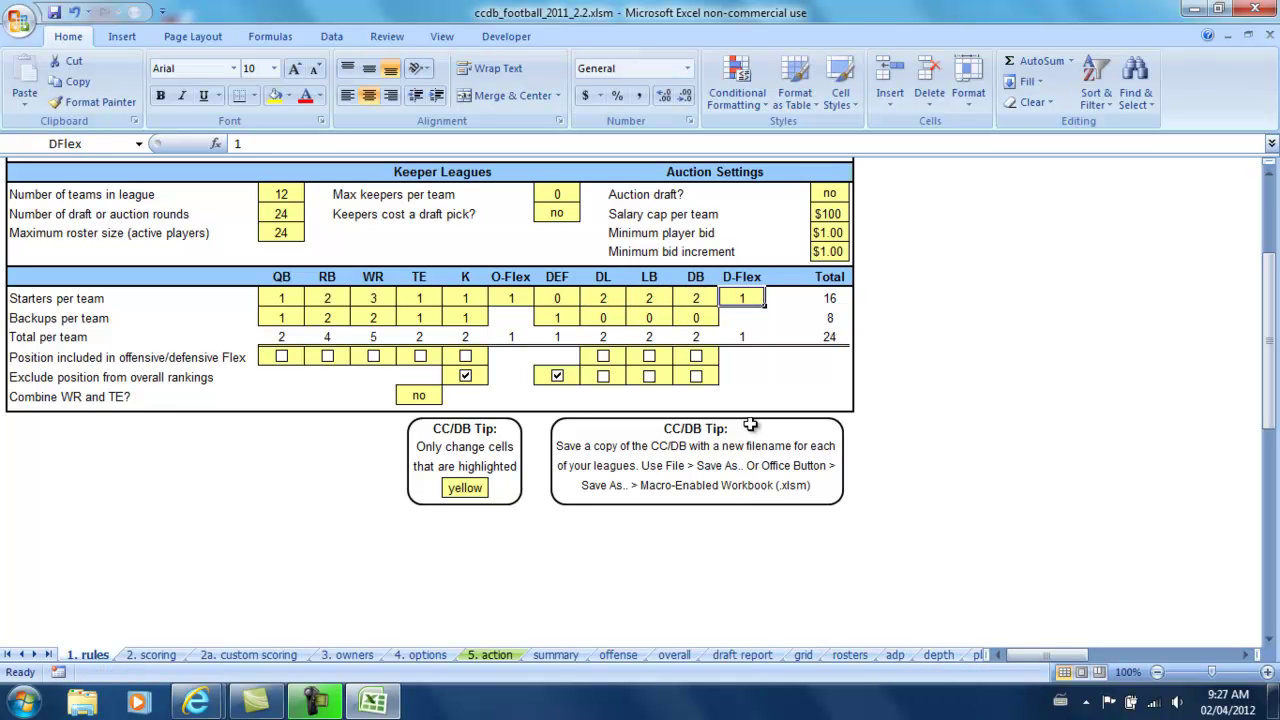
# Stop excluding DEF from overall rankings and make LB, DB, RB and WR Flex-eligible.
pyautogui.click(557, 376)
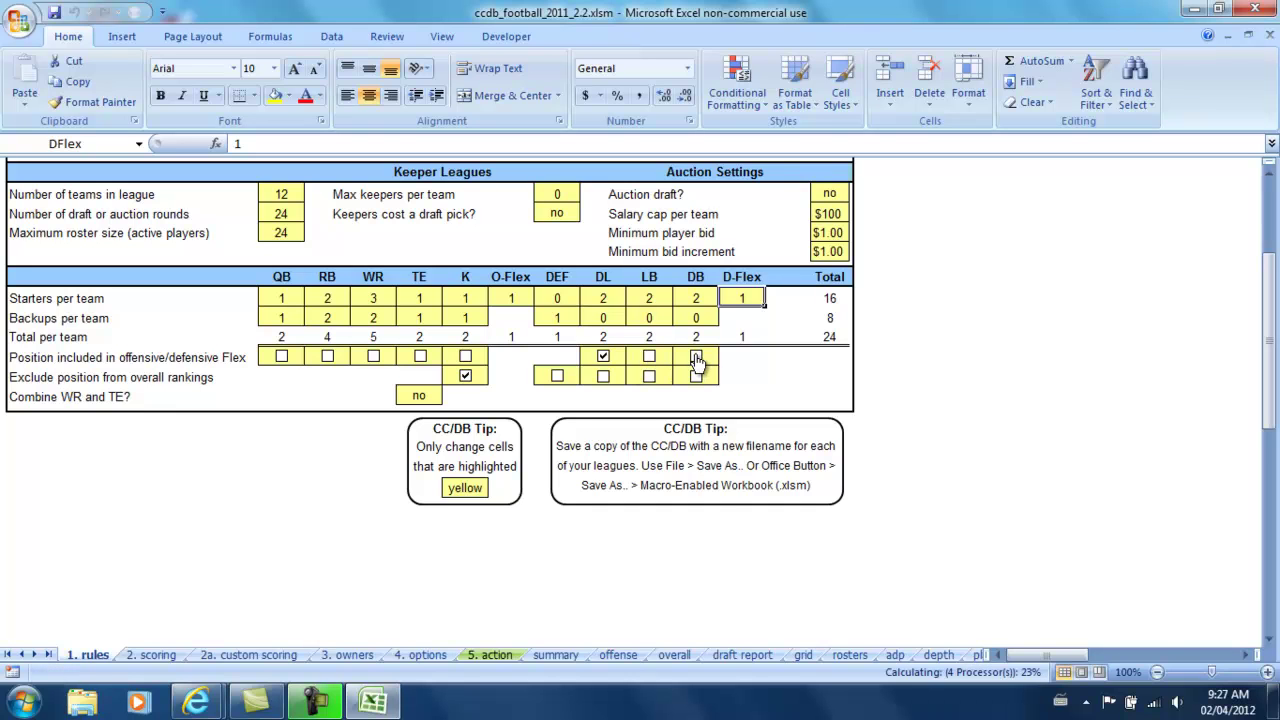
pyautogui.click(696, 357)
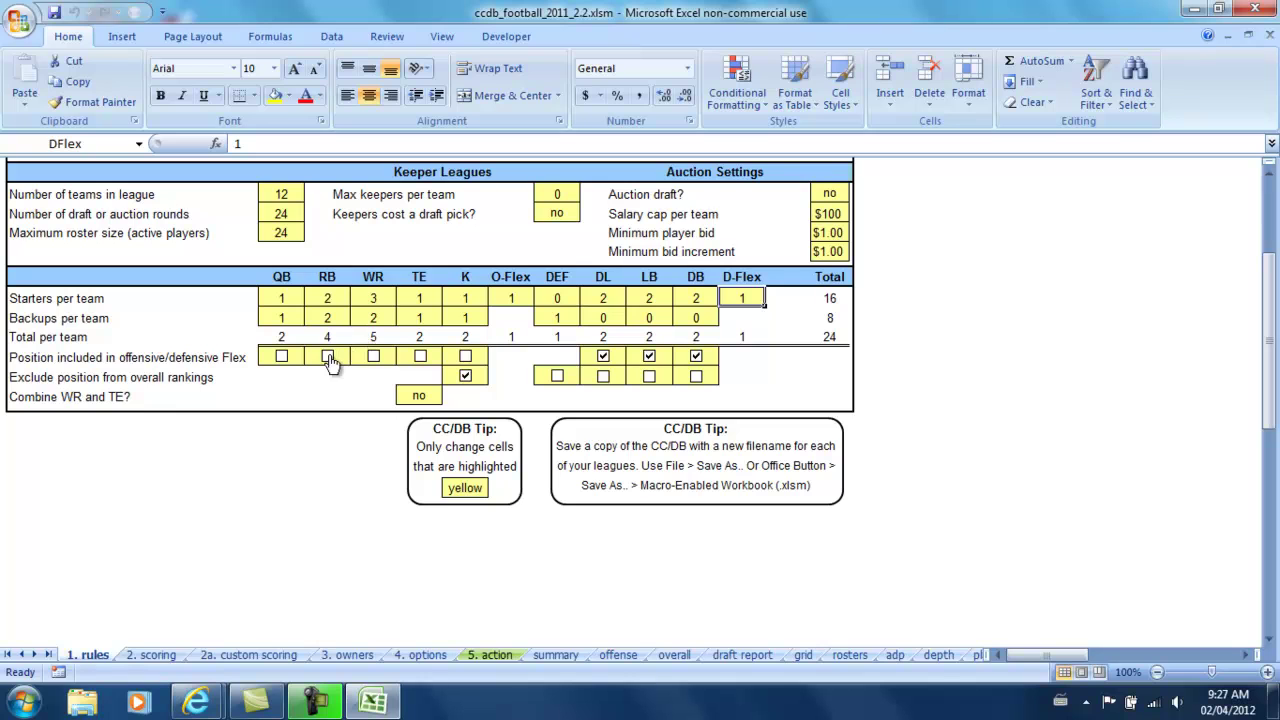
pyautogui.click(329, 357)
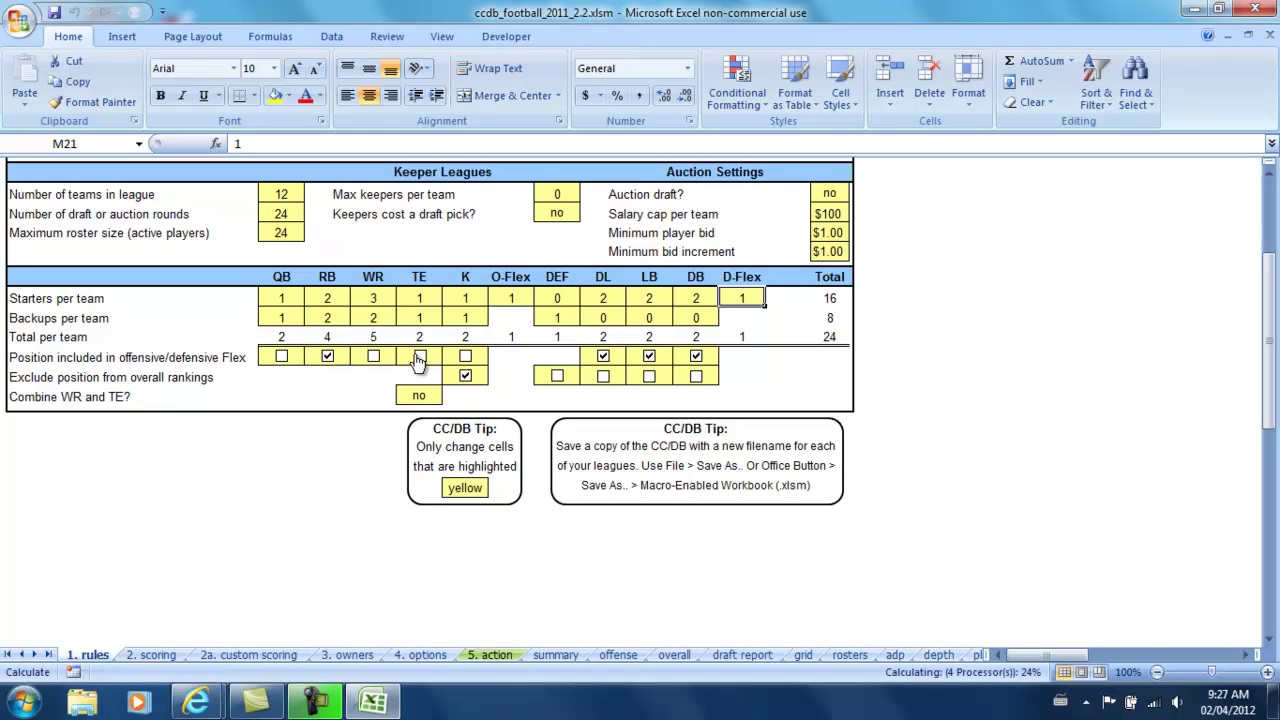
pyautogui.click(373, 357)
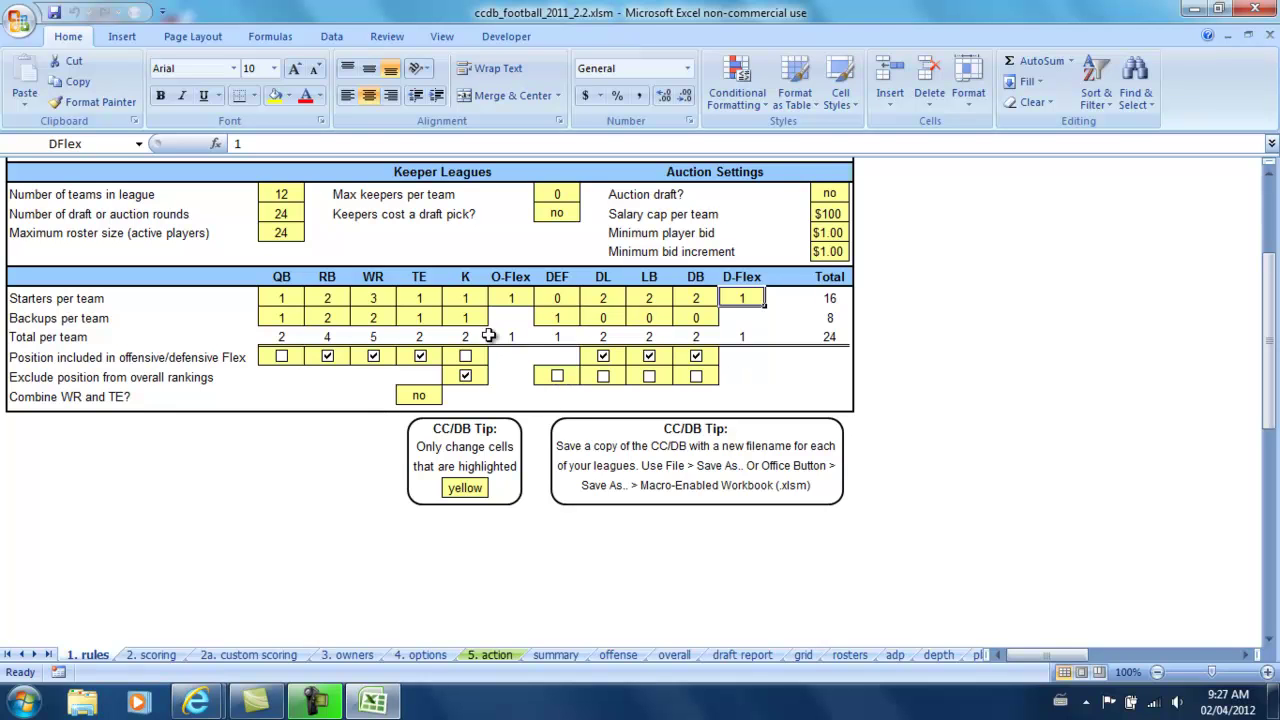
pyautogui.click(833, 340)
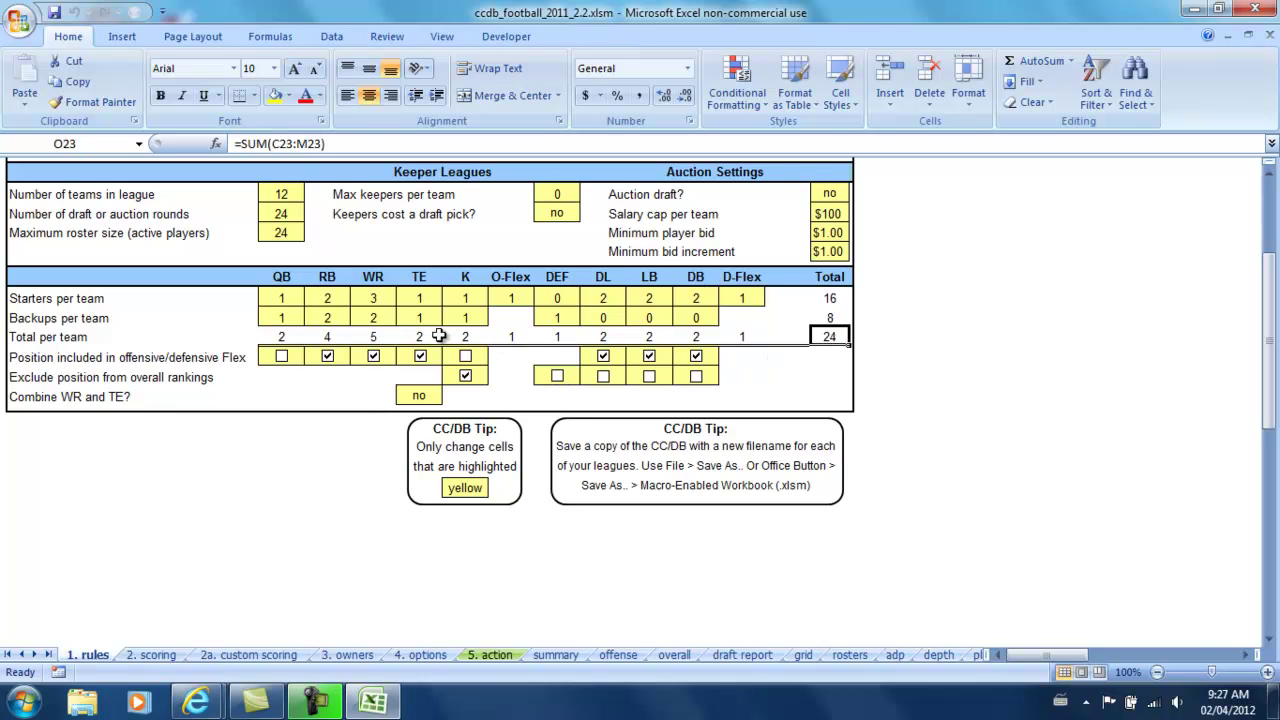
pyautogui.click(604, 378)
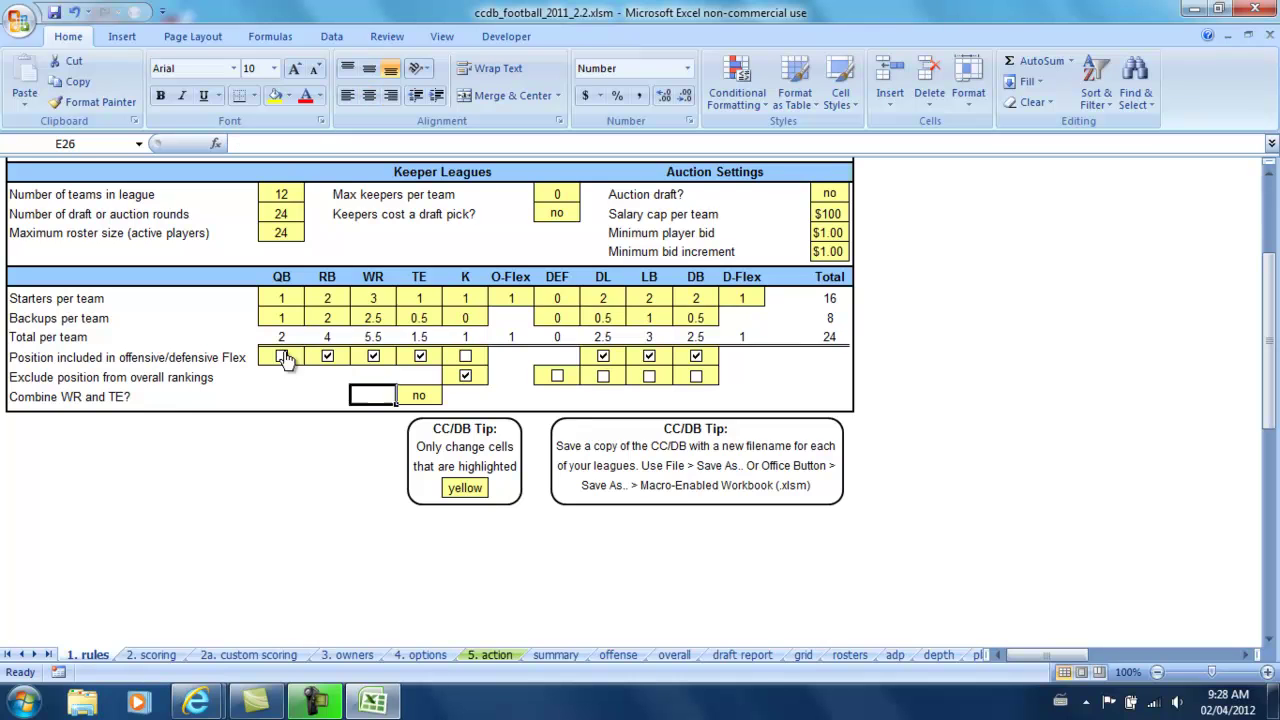
pyautogui.scroll(1, 286, 250)
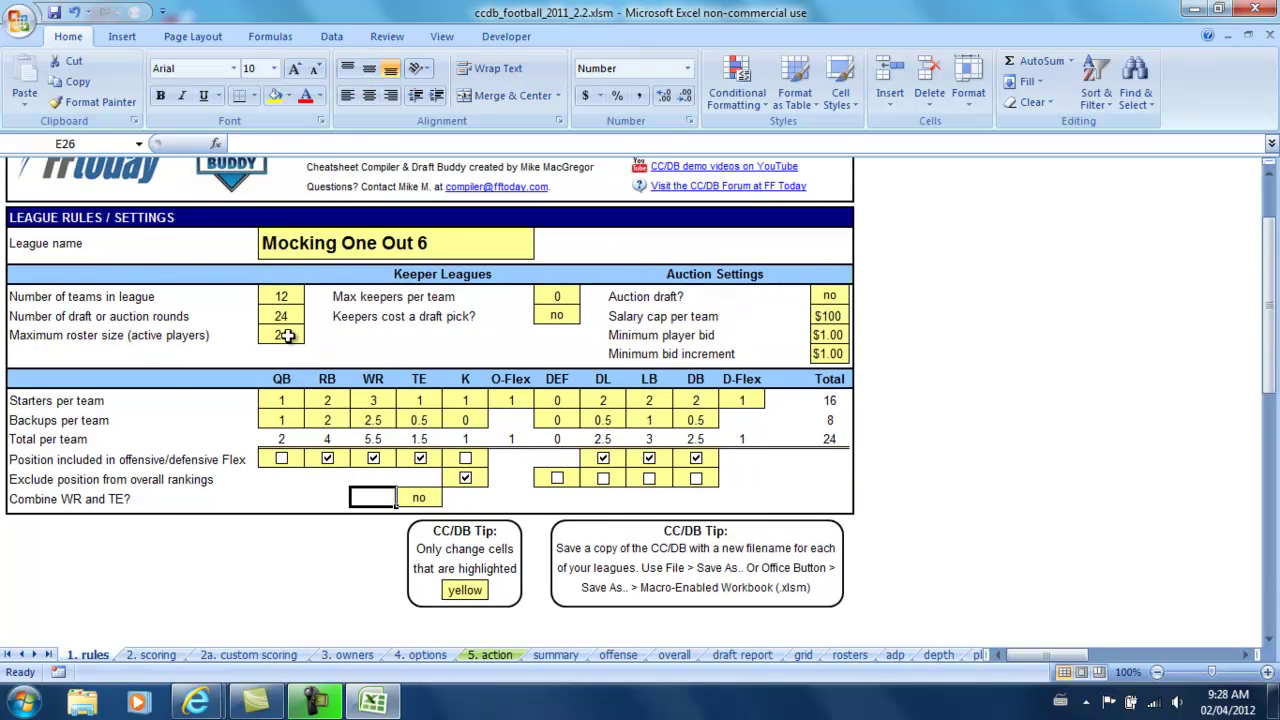
pyautogui.scroll(1, 287, 336)
# Load the FF Today PPR scoring preset on the 2. scoring sheet.
pyautogui.click(152, 655)
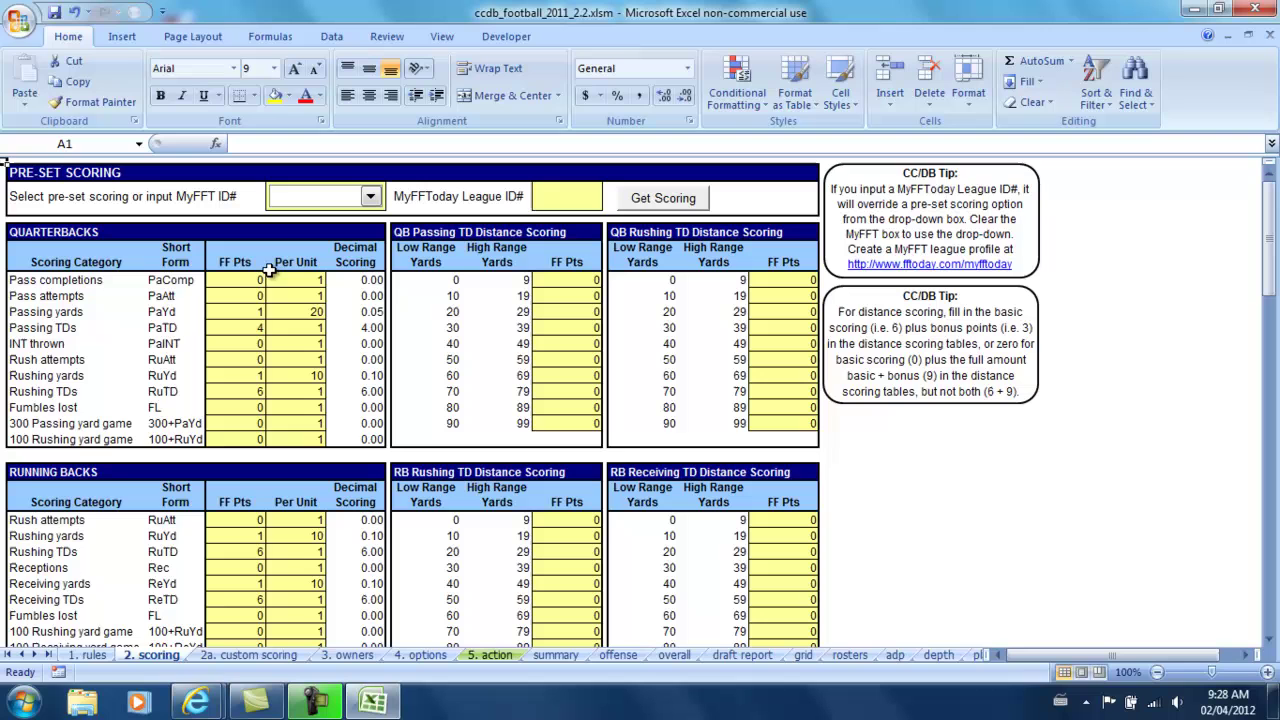
pyautogui.click(371, 199)
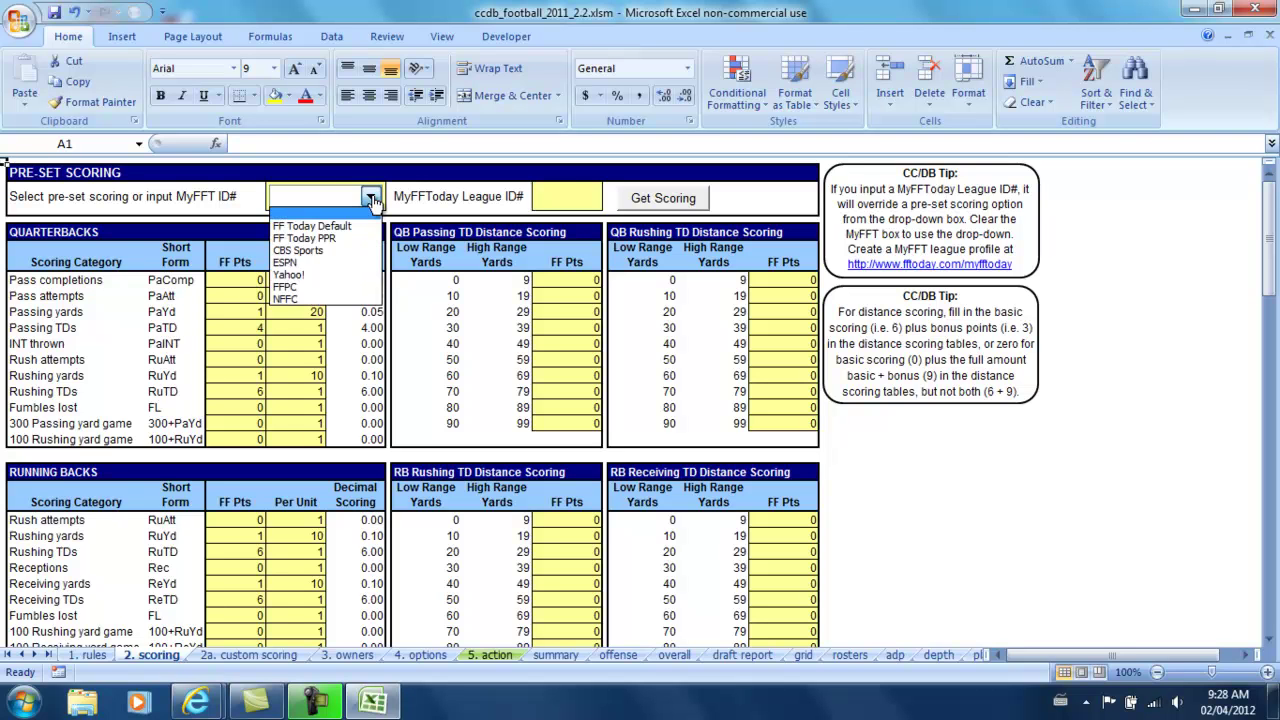
pyautogui.click(305, 238)
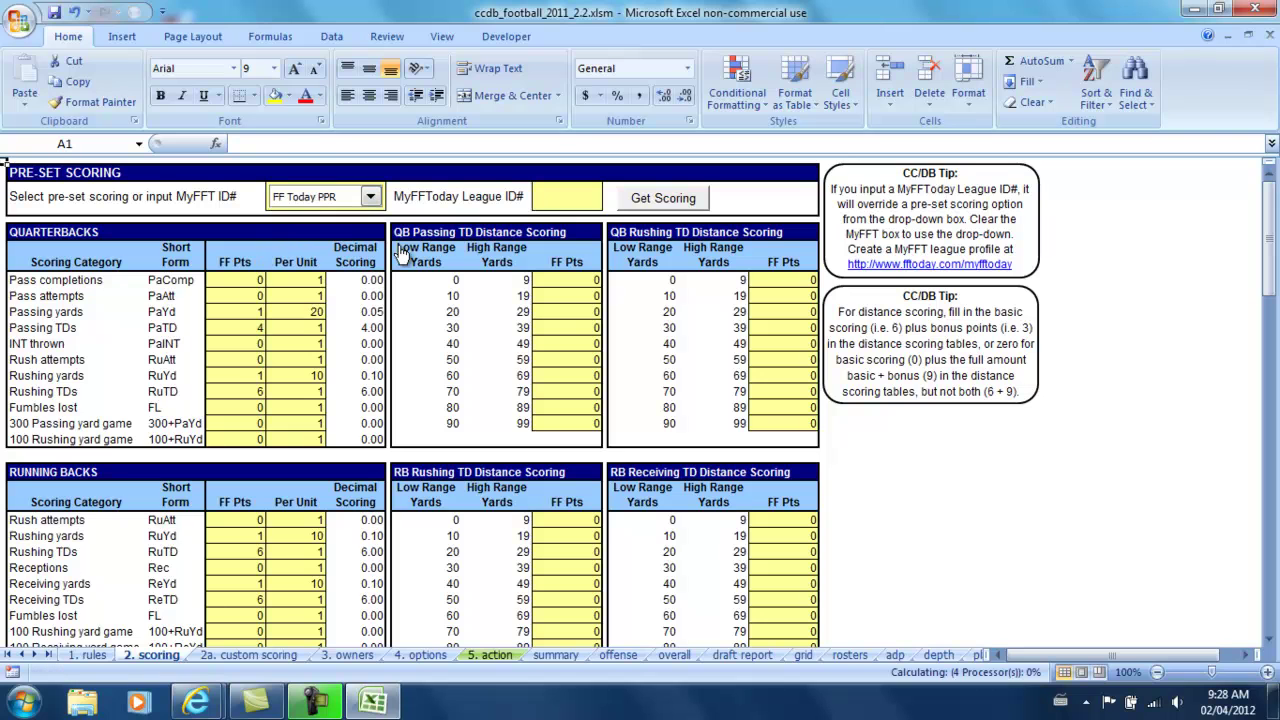
pyautogui.click(660, 198)
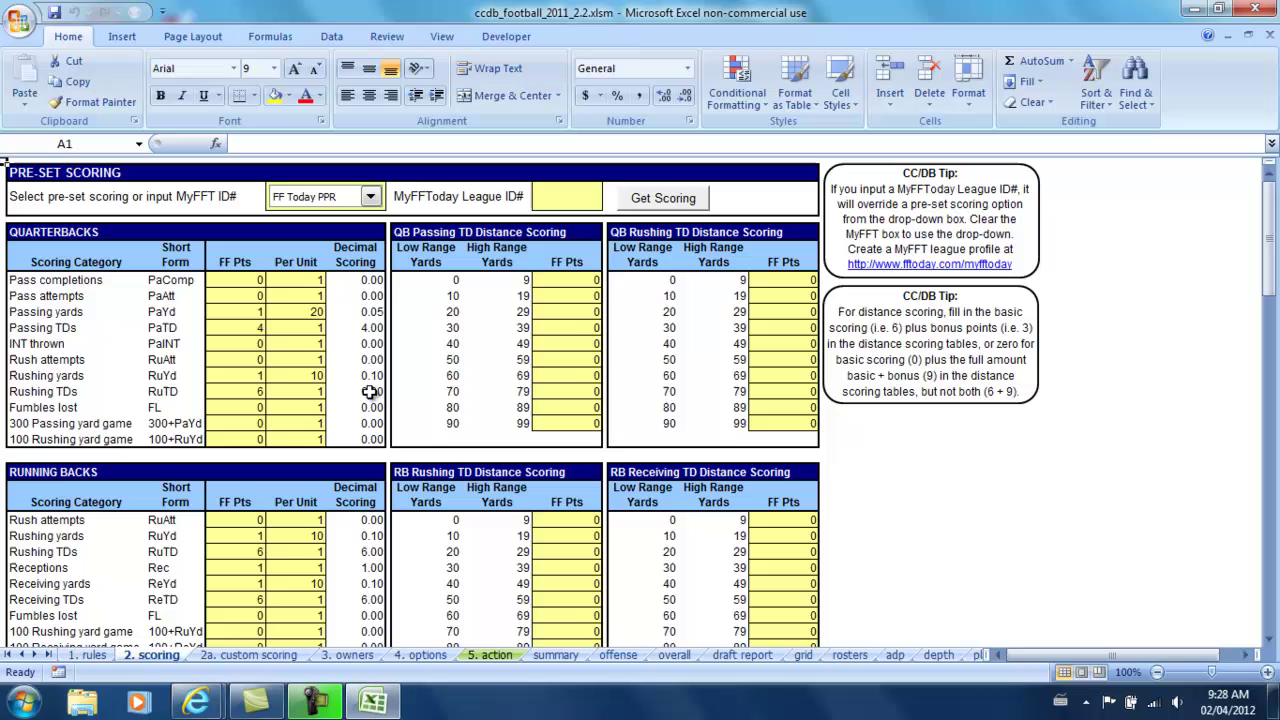
pyautogui.click(223, 571)
pyautogui.scroll(-2, 399, 427)
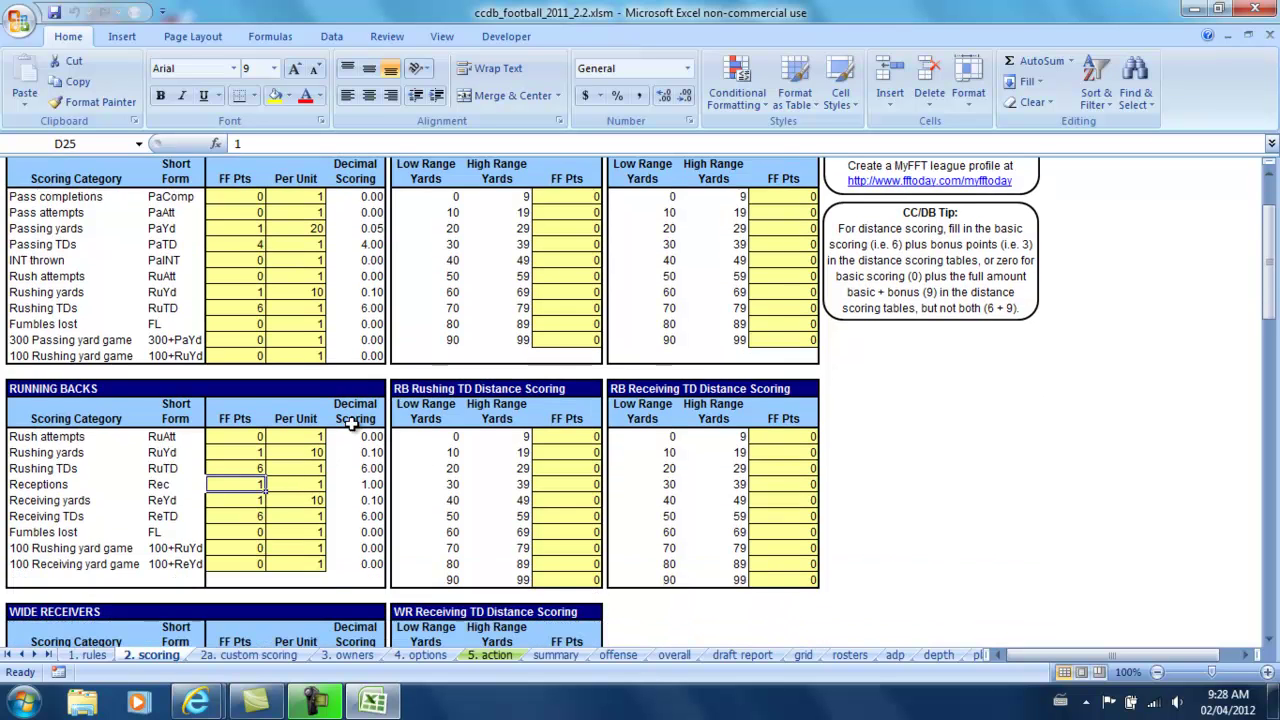
# Set INT thrown and QB, RB and WR fumbles lost to -2 points each.
pyautogui.click(225, 263)
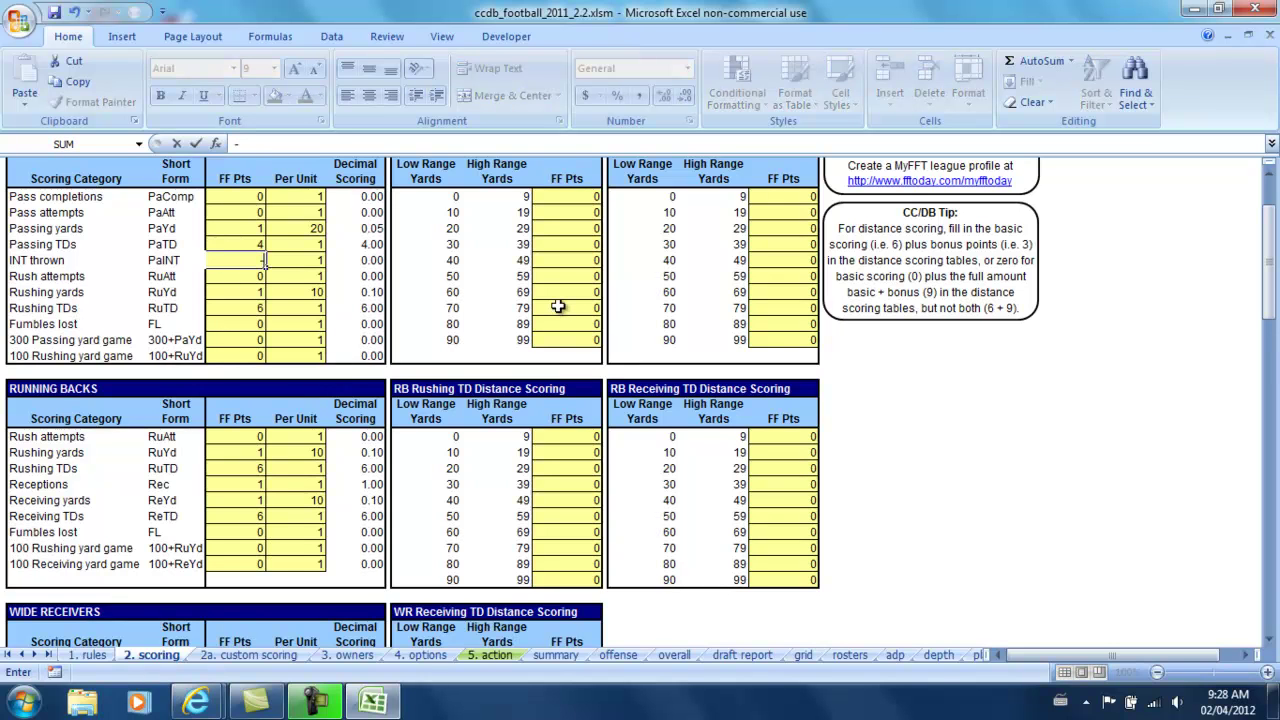
pyautogui.write('-2')
pyautogui.press('Return')
pyautogui.press('Down')
pyautogui.press('Down')
pyautogui.press('Down')
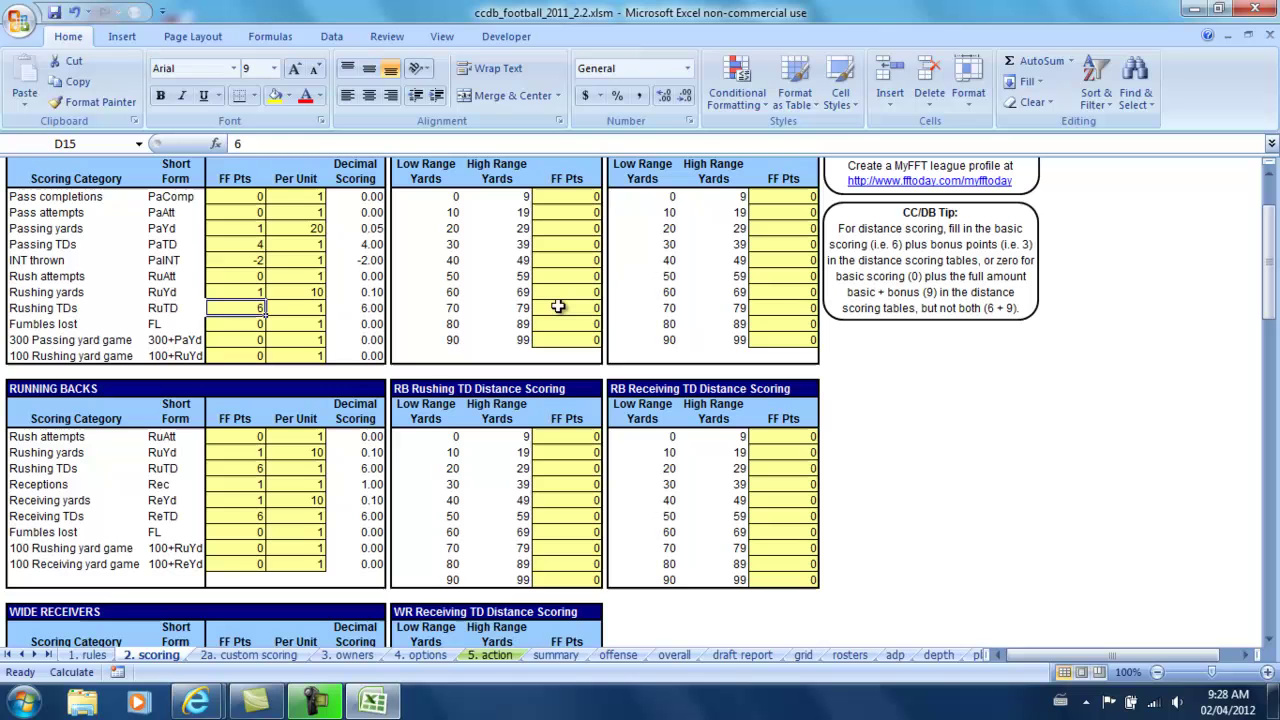
pyautogui.write('-2')
pyautogui.press('Return')
pyautogui.press('Down')
pyautogui.press('Down')
pyautogui.press('Down')
pyautogui.press('Down')
pyautogui.press('Down')
pyautogui.press('Down')
pyautogui.press('Down')
pyautogui.press('Down')
pyautogui.press('Down')
pyautogui.press('Down')
pyautogui.press('Down')
pyautogui.write('-2')
pyautogui.press('Return')
pyautogui.press('Down')
pyautogui.press('Down')
pyautogui.press('Down')
pyautogui.press('Down')
pyautogui.press('Down')
pyautogui.press('Down')
pyautogui.press('Down')
pyautogui.press('Down')
pyautogui.press('Down')
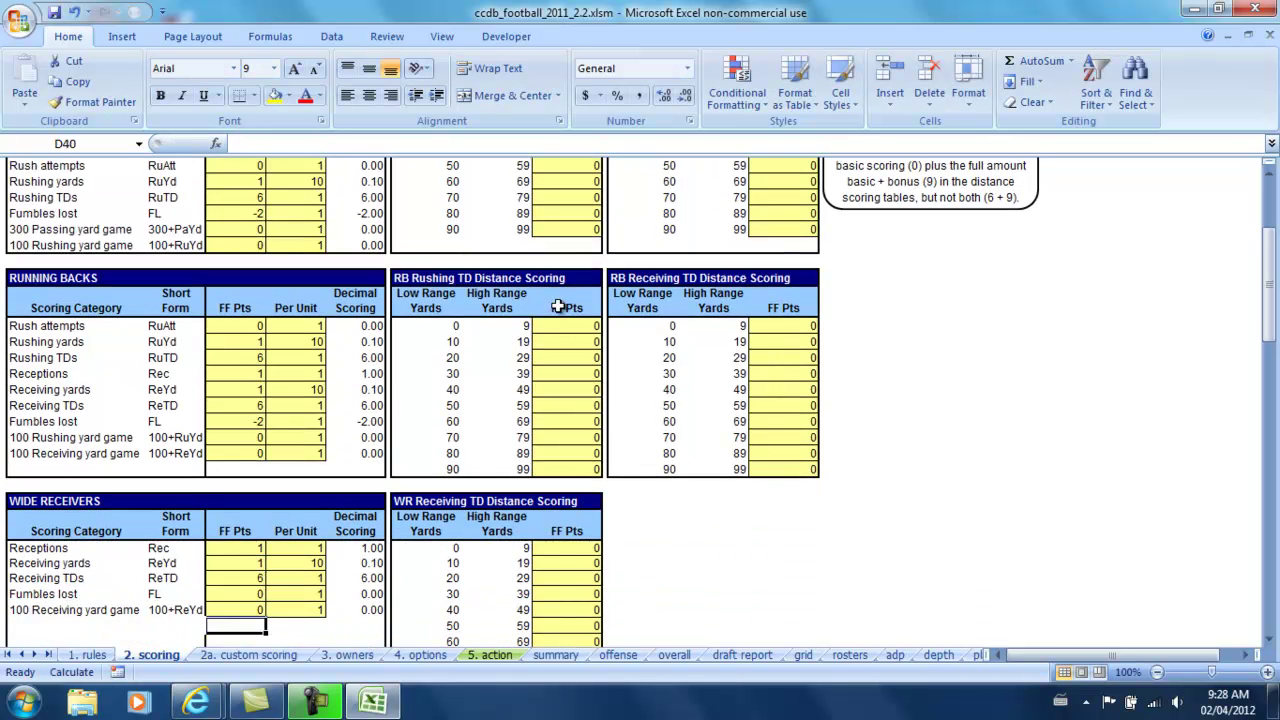
pyautogui.write('-2')
pyautogui.press('Return')
pyautogui.press('Down')
pyautogui.press('Down')
pyautogui.press('Down')
pyautogui.press('Down')
pyautogui.press('Down')
pyautogui.press('Down')
pyautogui.press('Down')
pyautogui.press('Down')
pyautogui.press('Down')
pyautogui.press('Down')
pyautogui.press('Down')
pyautogui.press('Down')
pyautogui.press('Down')
pyautogui.press('Down')
pyautogui.press('Down')
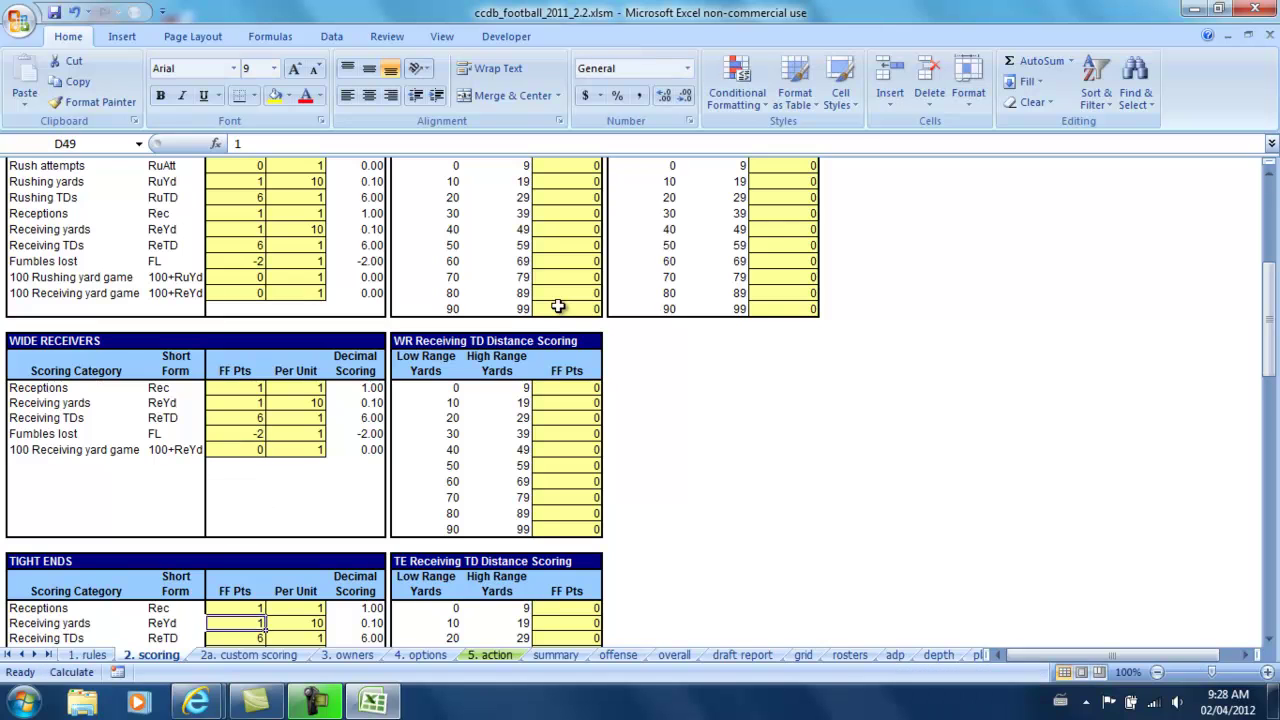
pyautogui.press('Up')
pyautogui.press('Up')
pyautogui.press('Up')
# Set defensive linemen scoring: solo tackle 1.5, assist 0.75, INT return 6, forced fumble 4, and sack points.
pyautogui.press('Down')
pyautogui.press('Down')
pyautogui.press('Down')
pyautogui.press('Down')
pyautogui.press('Down')
pyautogui.press('Down')
pyautogui.press('Down')
pyautogui.press('Down')
pyautogui.press('Down')
pyautogui.press('Down')
pyautogui.press('Down')
pyautogui.press('Down')
pyautogui.press('Down')
pyautogui.press('Down')
pyautogui.press('Down')
pyautogui.press('Down')
pyautogui.press('Down')
pyautogui.press('Down')
pyautogui.press('Down')
pyautogui.press('Down')
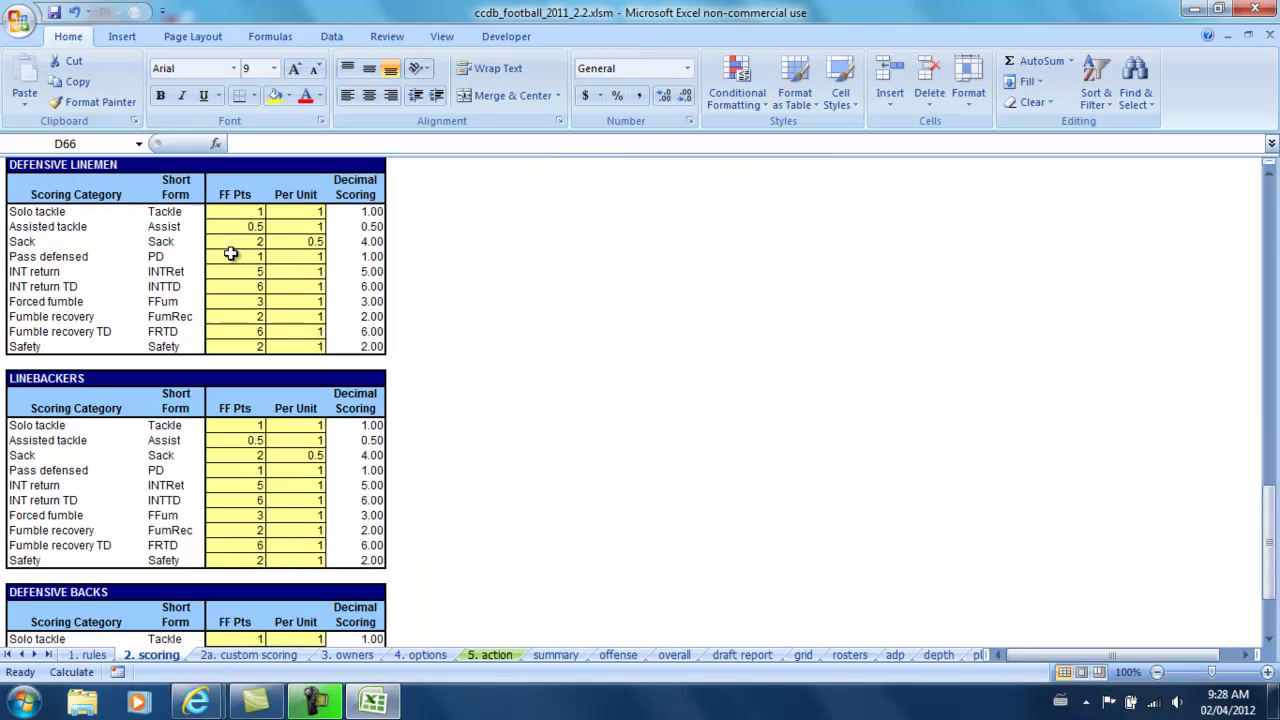
pyautogui.press('Up')
pyautogui.press('Up')
pyautogui.write('1.5')
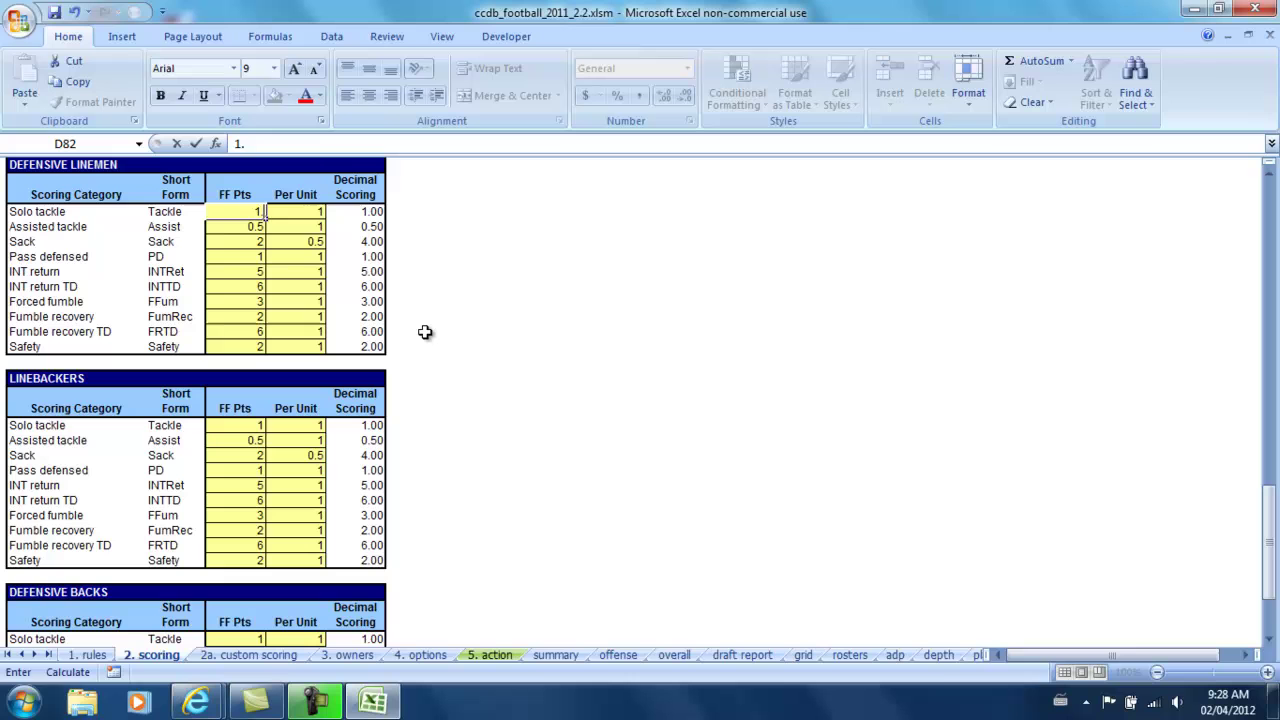
pyautogui.hotkey('ctrl', 'Return')
pyautogui.press('Down')
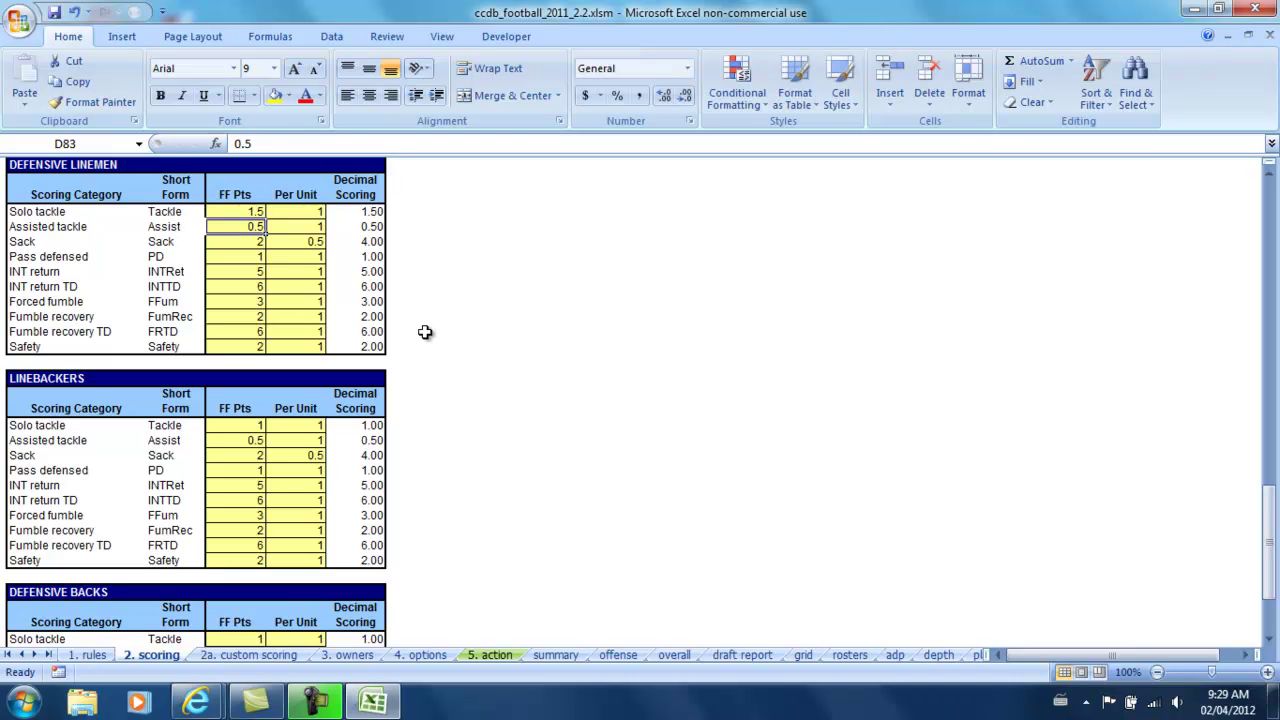
pyautogui.write('.')
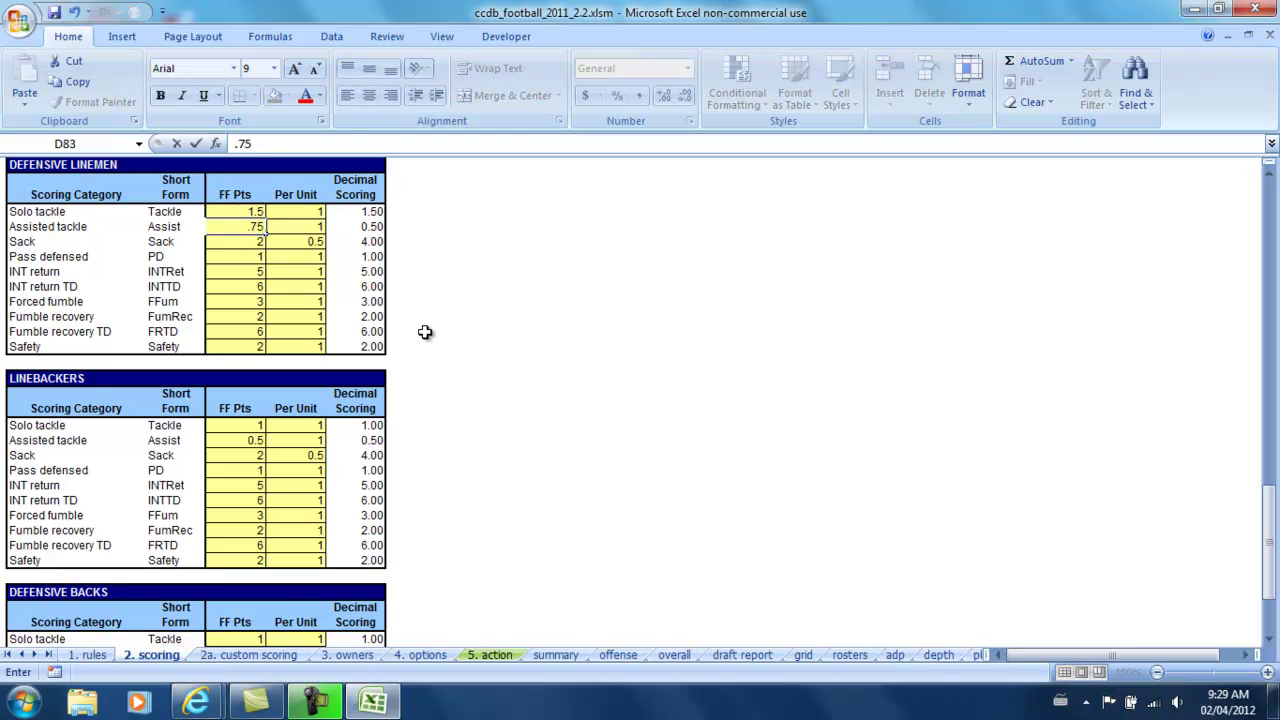
pyautogui.hotkey('ctrl', 'Return')
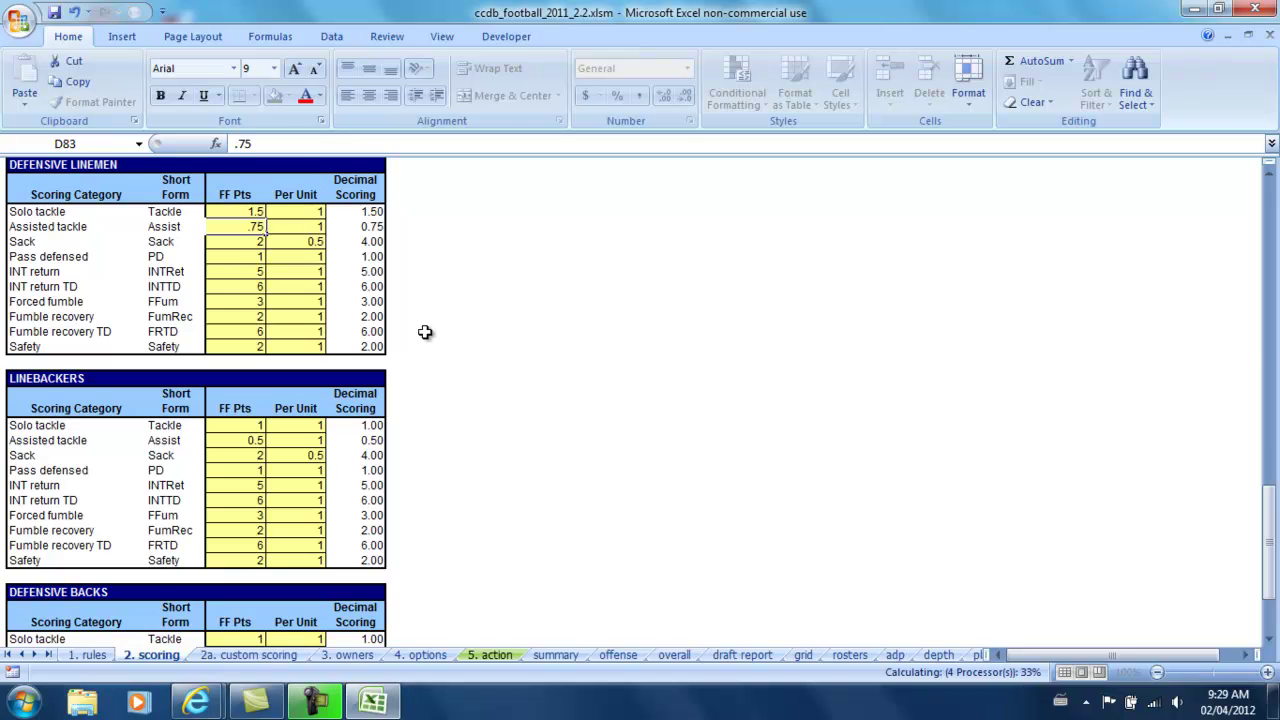
pyautogui.press('Return')
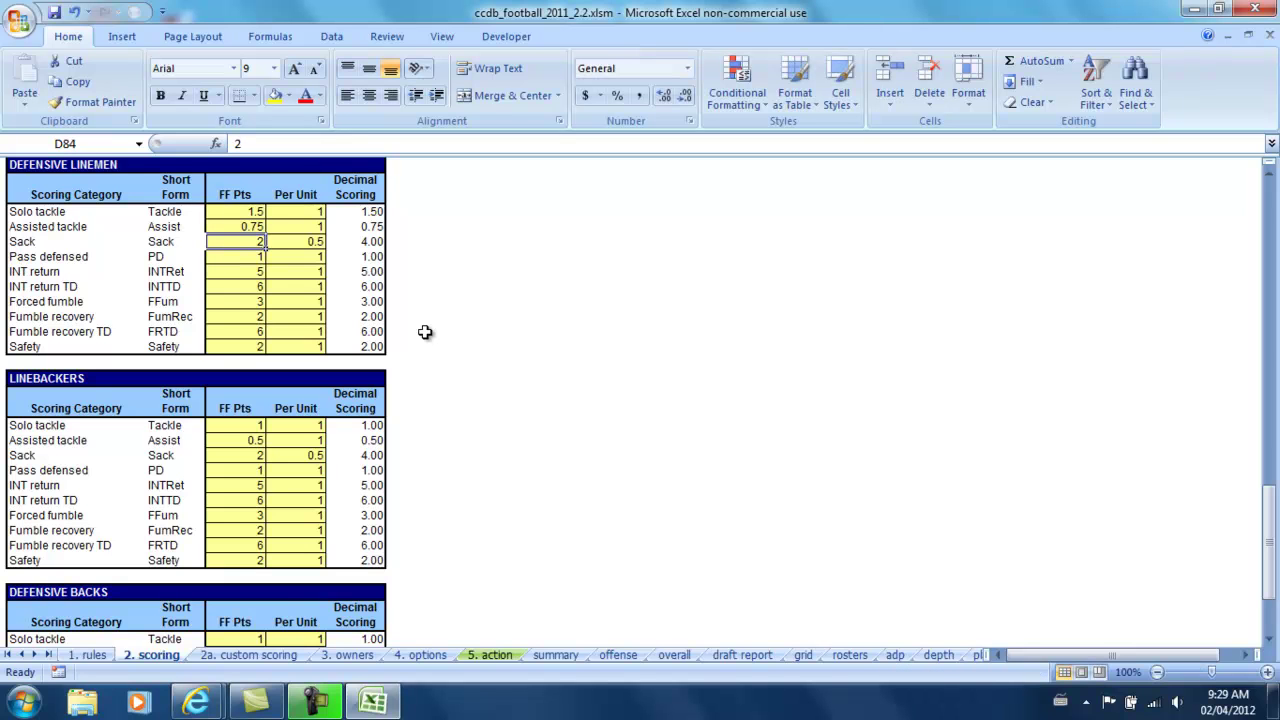
pyautogui.write('3')
pyautogui.hotkey('ctrl', 'Return')
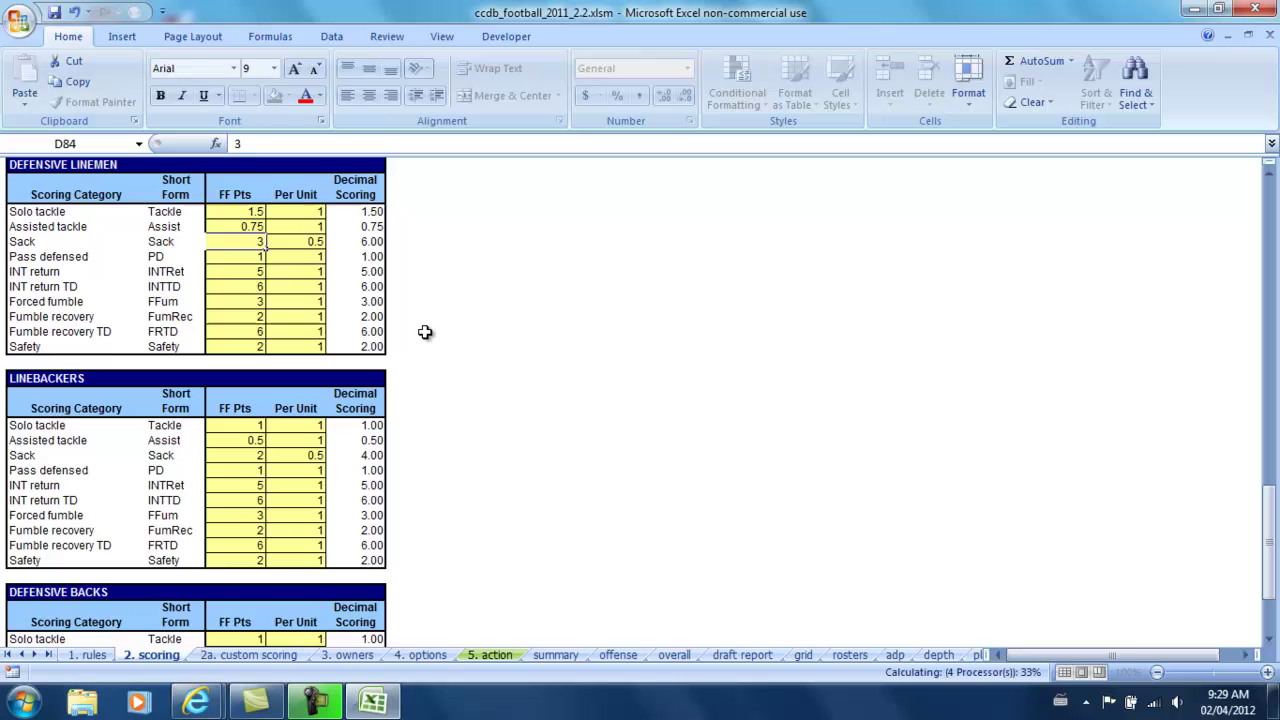
pyautogui.press('Return')
pyautogui.press('Return')
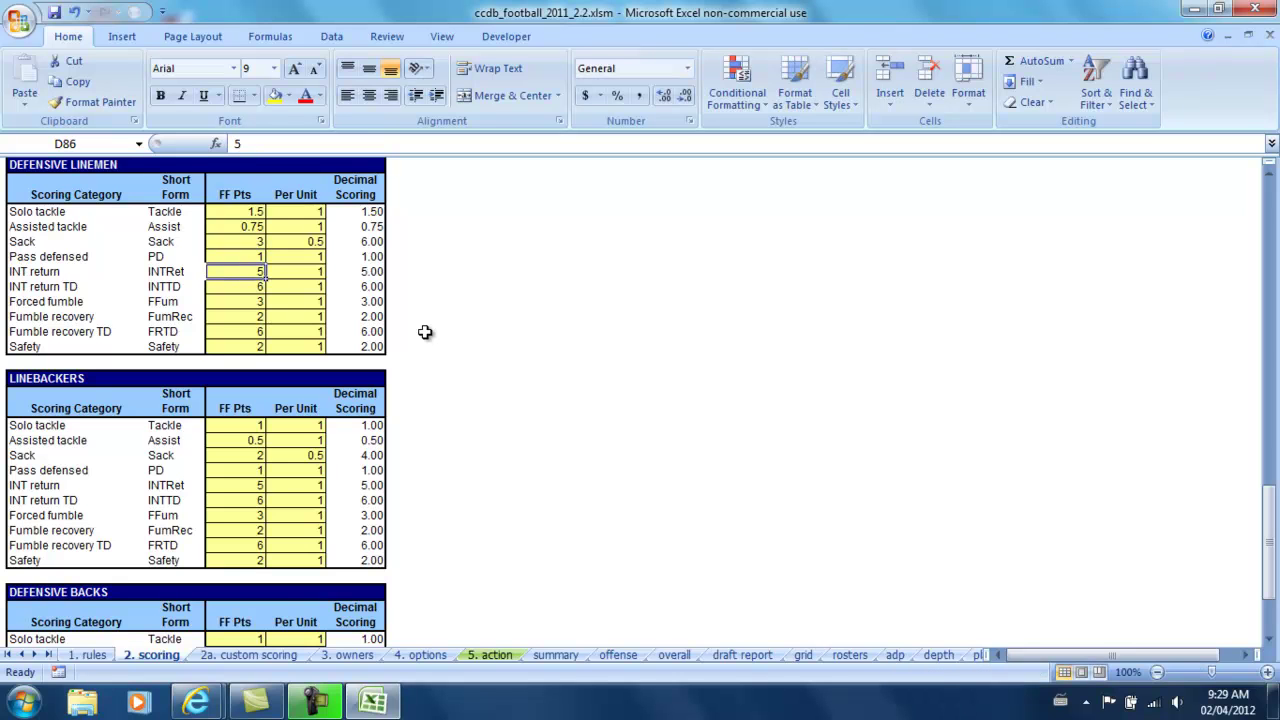
pyautogui.write('6')
pyautogui.hotkey('ctrl', 'Return')
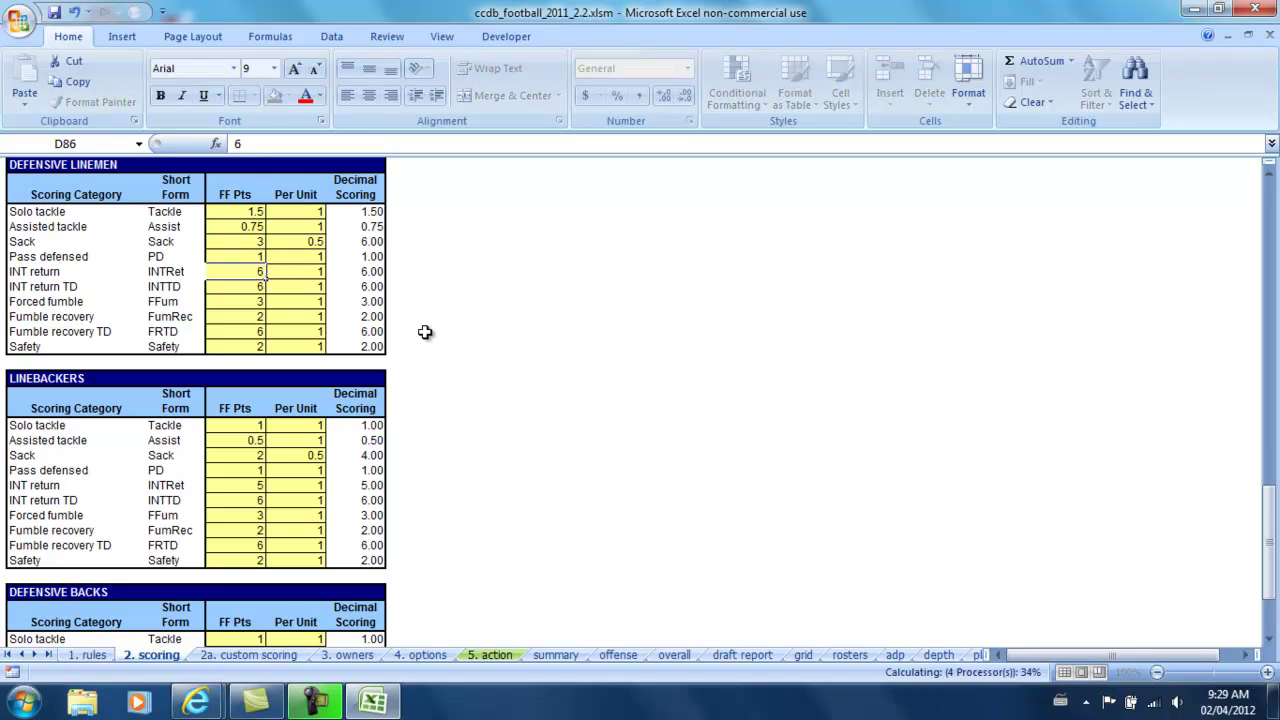
pyautogui.press('Return')
pyautogui.press('Return')
pyautogui.write('4')
pyautogui.hotkey('ctrl', 'Return')
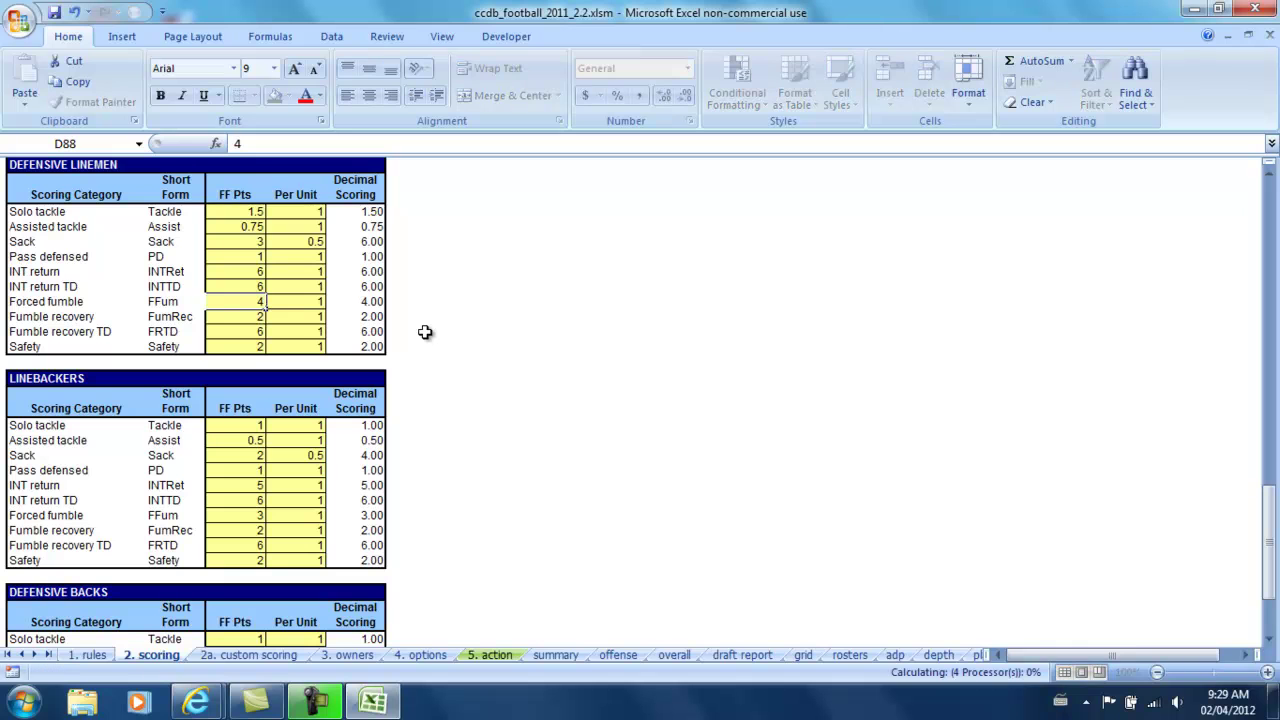
pyautogui.press('Return')
pyautogui.press('Return')
pyautogui.press('Return')
pyautogui.press('Return')
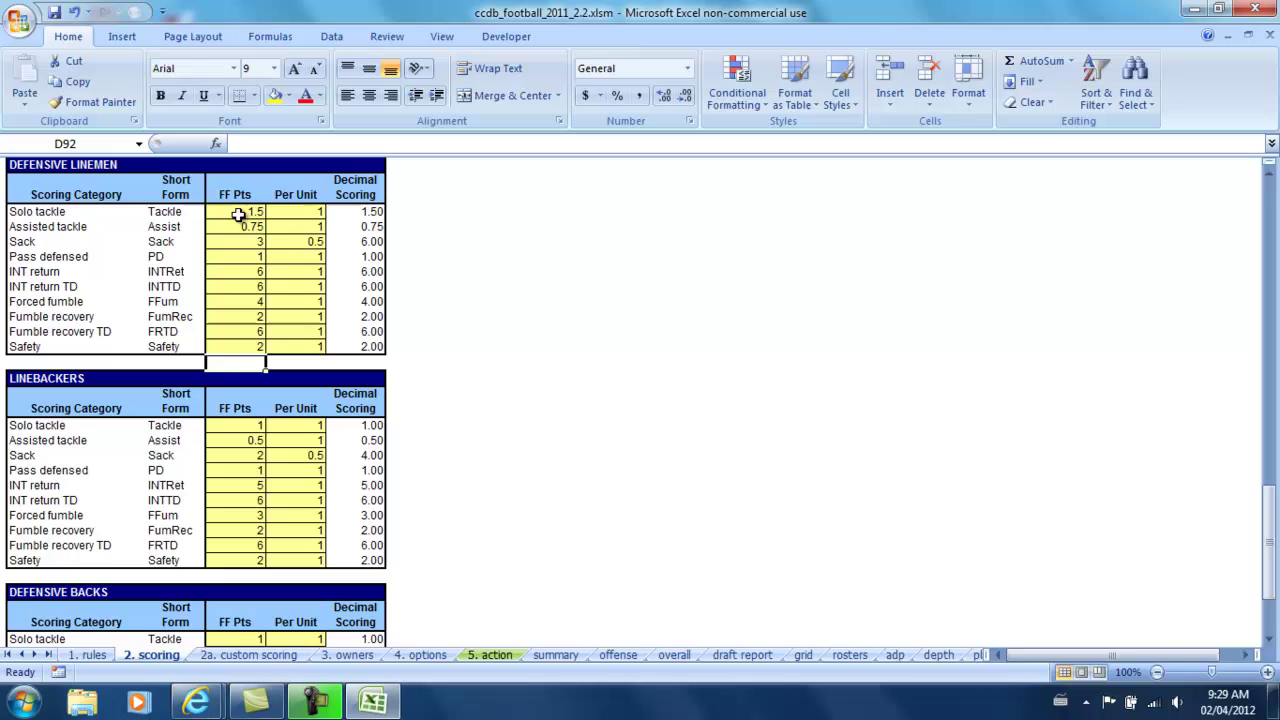
# Copy the linemen's points and per-unit values into the linebacker and defensive back tables.
pyautogui.moveTo(237, 215); pyautogui.dragTo(300, 345)
pyautogui.hotkey('ctrl', 'c')
pyautogui.scroll(-3, 289, 306)
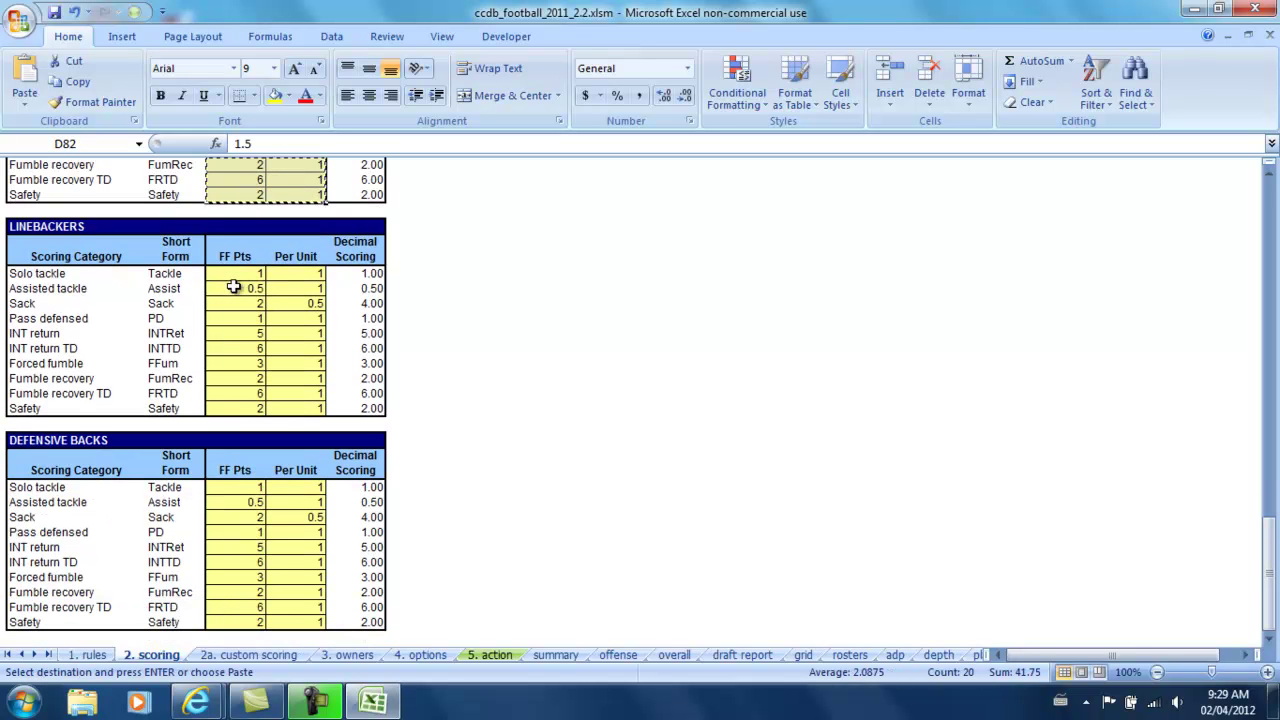
pyautogui.click(232, 274)
pyautogui.hotkey('ctrl', 'v')
pyautogui.scroll(-1, 240, 410)
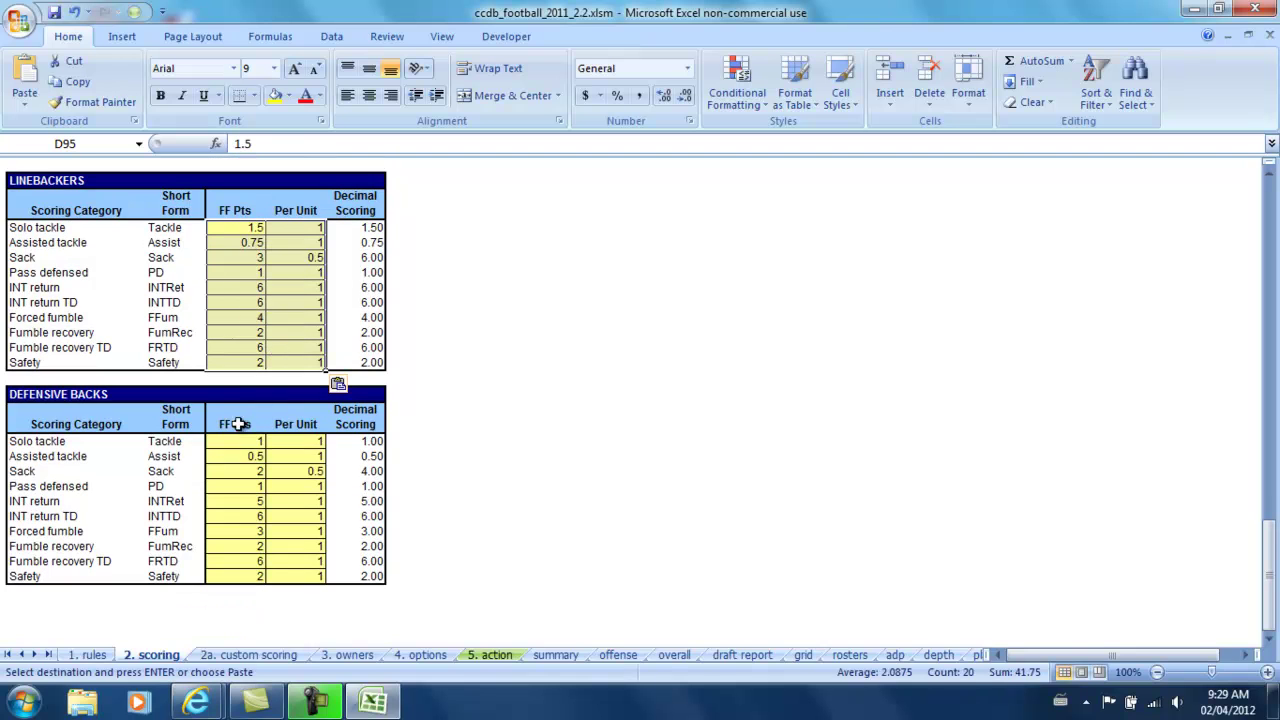
pyautogui.click(226, 440)
pyautogui.hotkey('ctrl', 'v')
pyautogui.scroll(6, 437, 394)
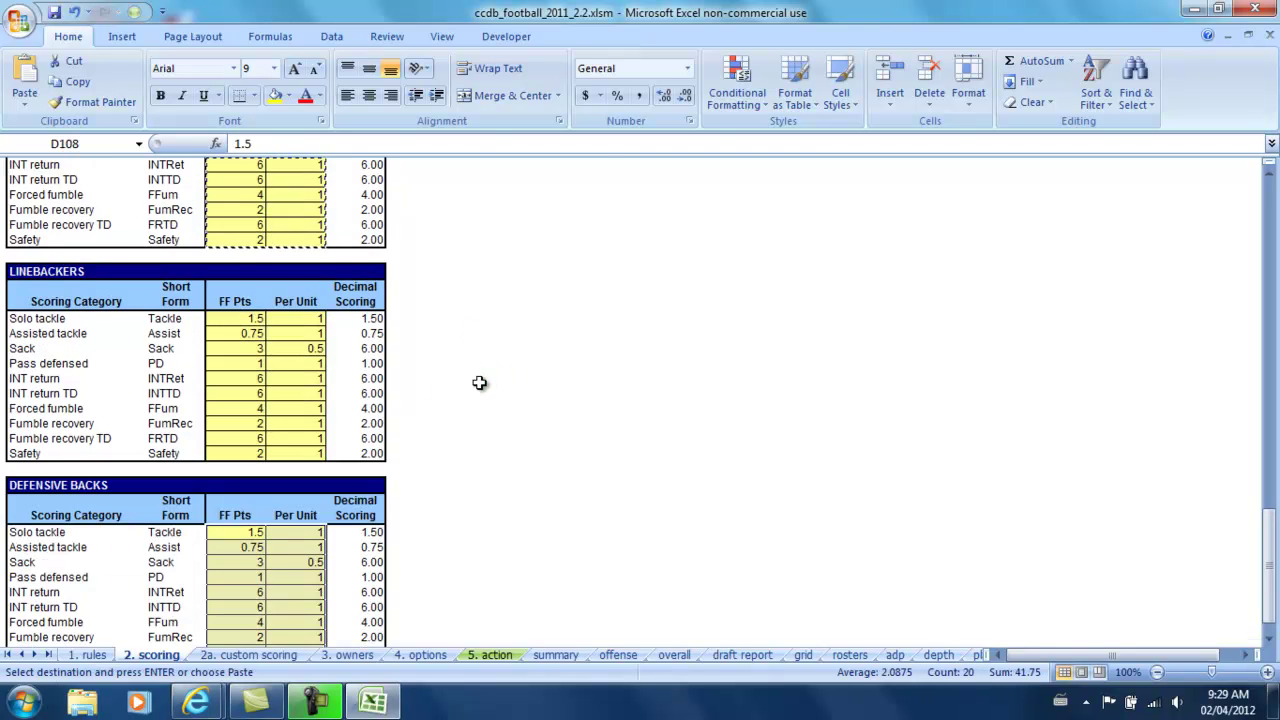
pyautogui.scroll(18, 437, 394)
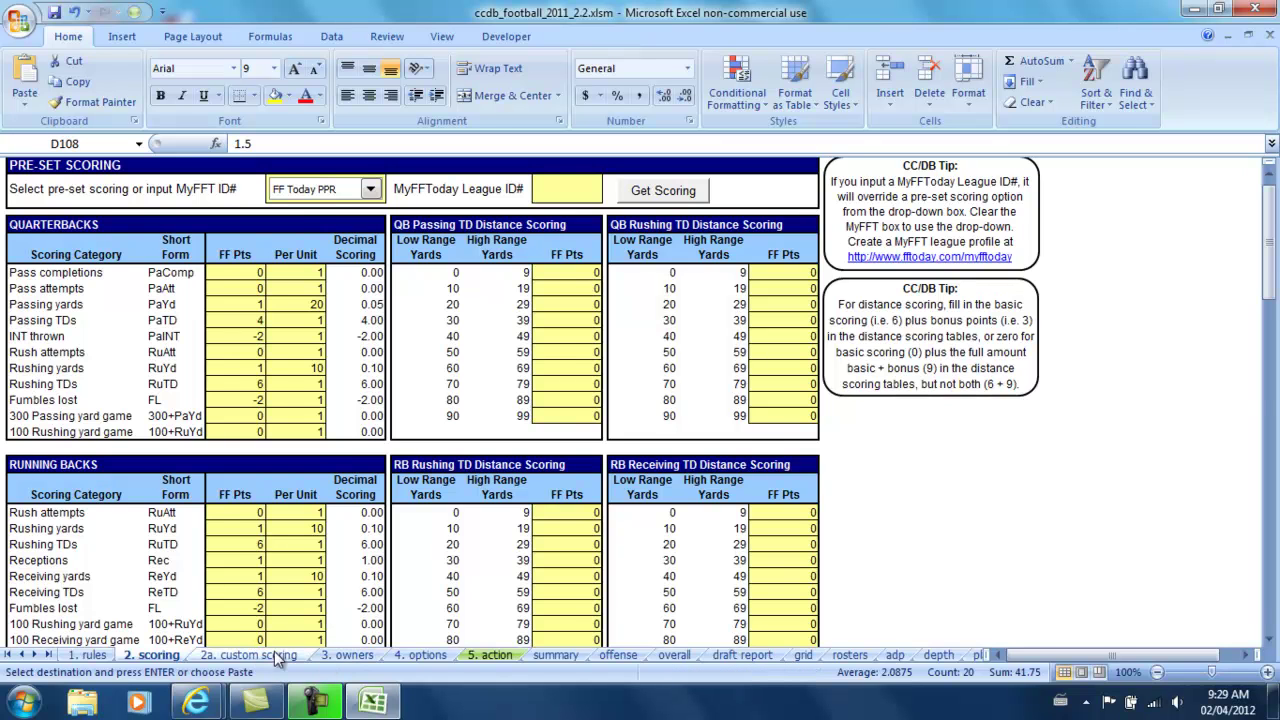
# Show the 3. owners sheet, then select the MyFantasyLeague draft results from pick 1.01 and return to Excel.
pyautogui.click(250, 655)
pyautogui.click(340, 655)
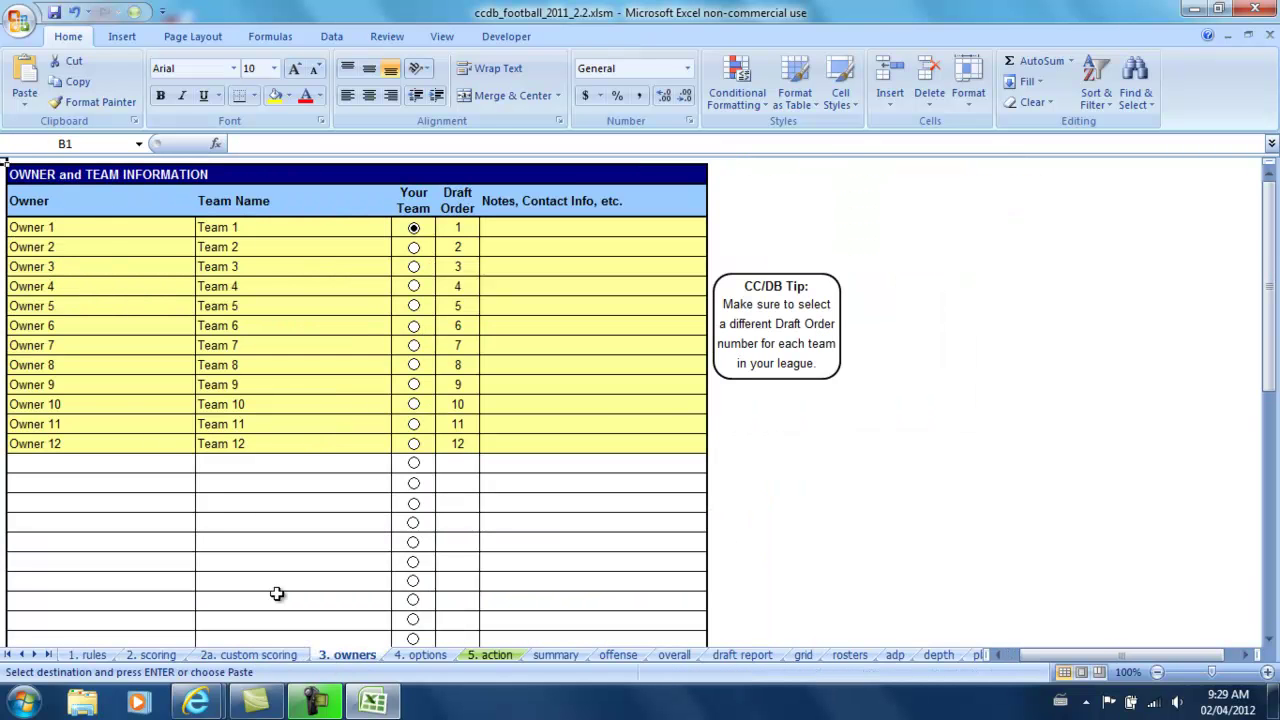
pyautogui.moveTo(199, 703)
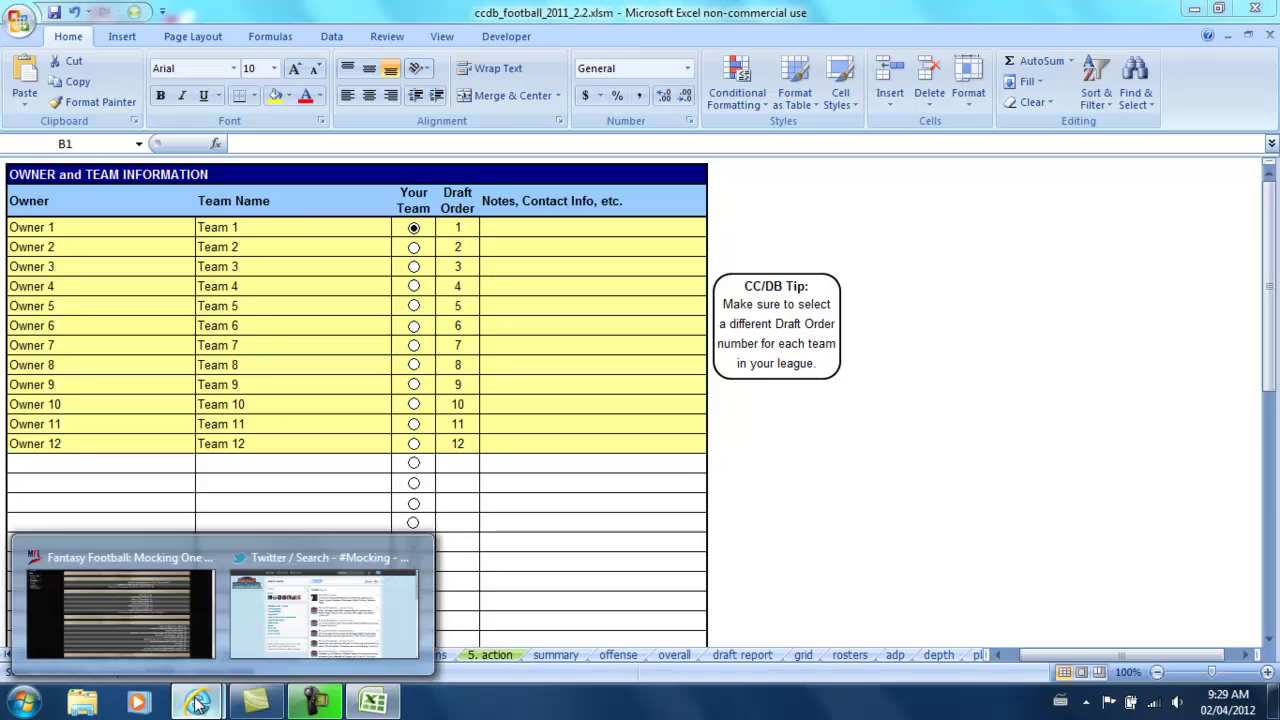
pyautogui.click(136, 615)
pyautogui.scroll(3, 199, 380)
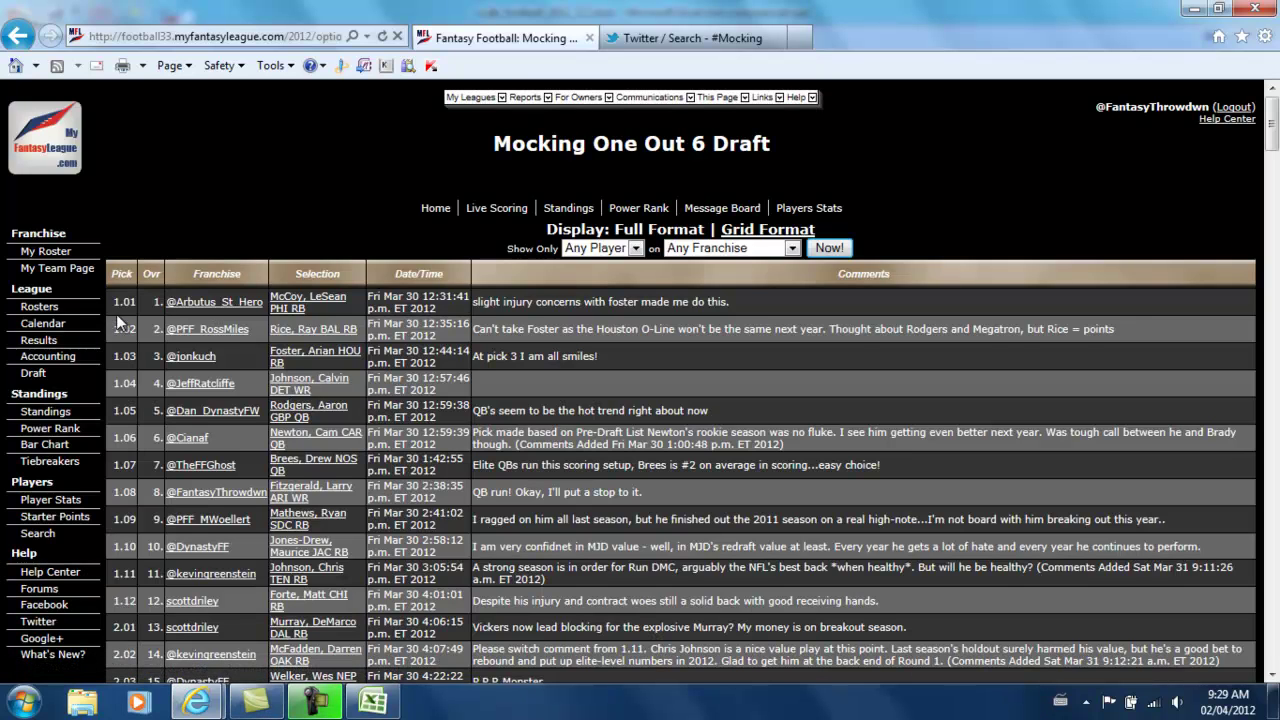
pyautogui.moveTo(108, 297); pyautogui.dragTo(559, 262)
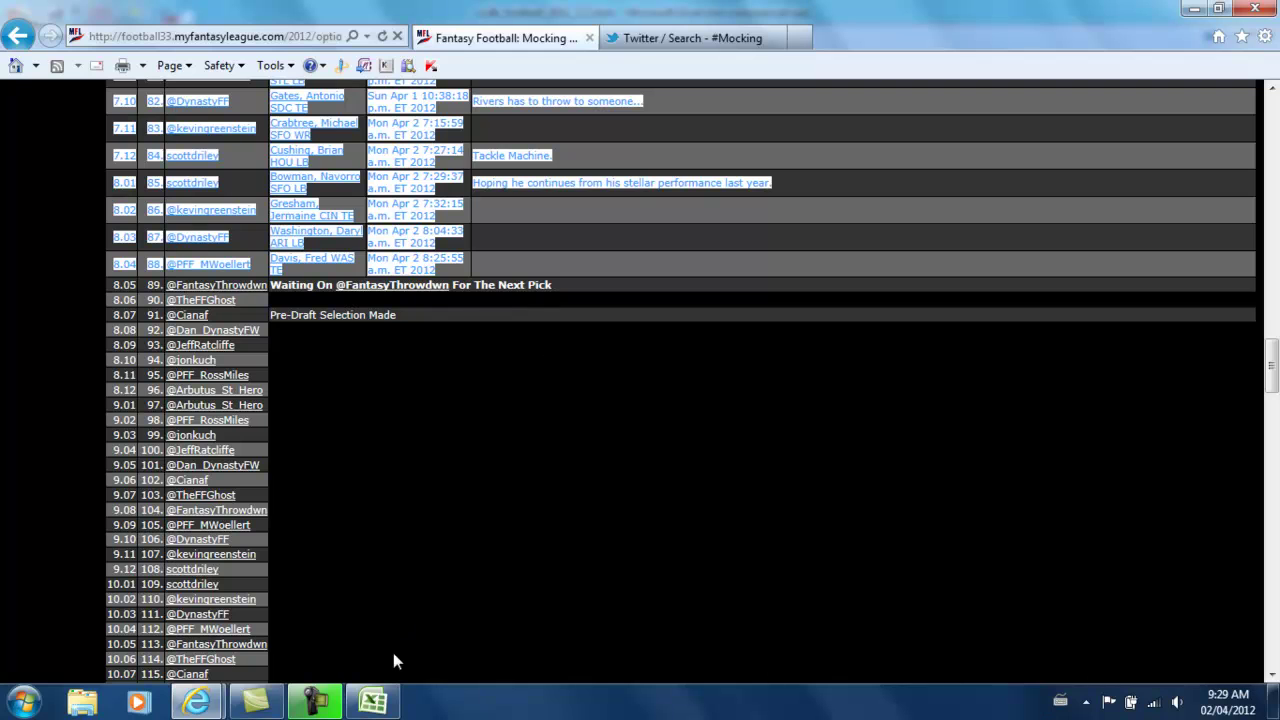
pyautogui.click(388, 699)
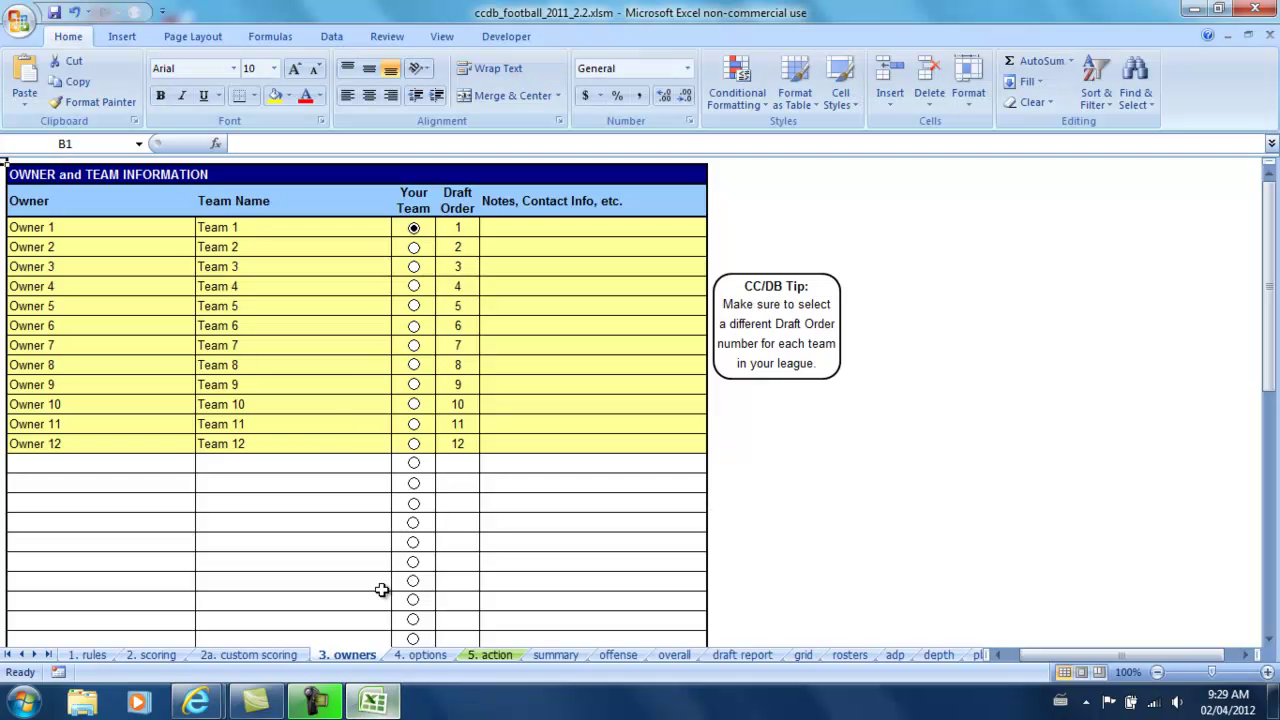
# Create a new blank workbook, Book2.
pyautogui.click(14, 24)
pyautogui.click(44, 61)
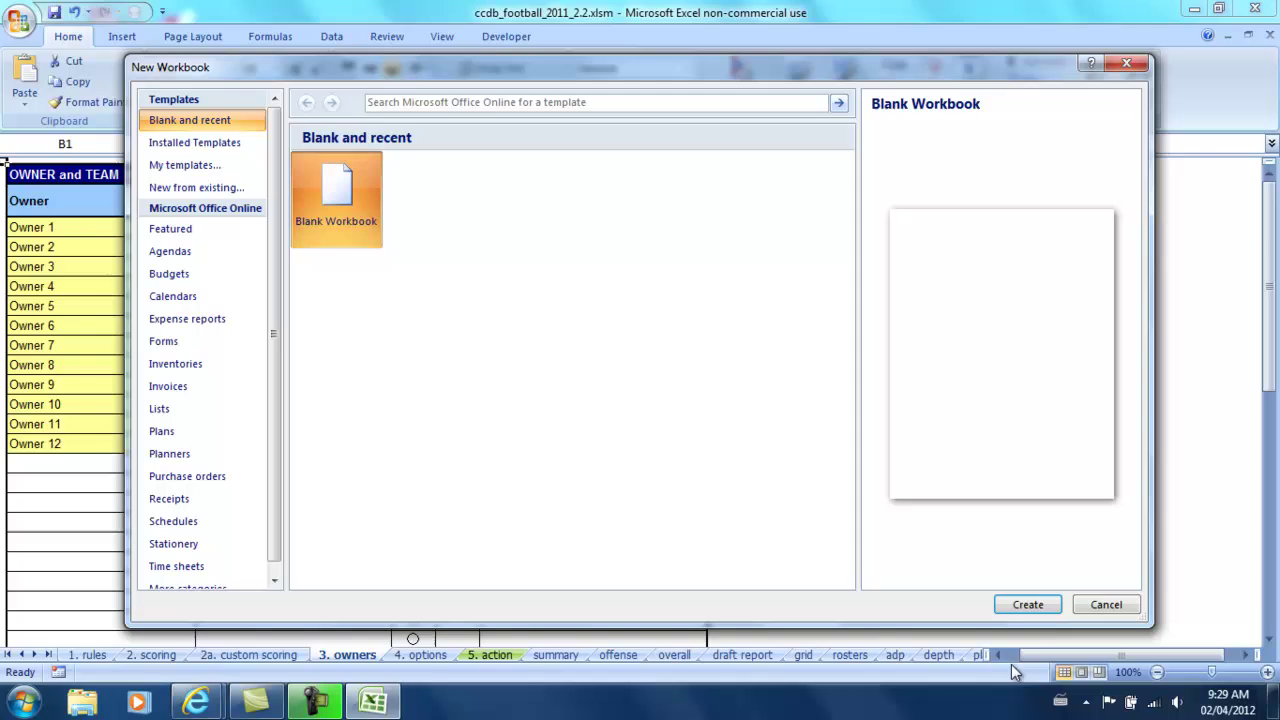
pyautogui.click(1026, 606)
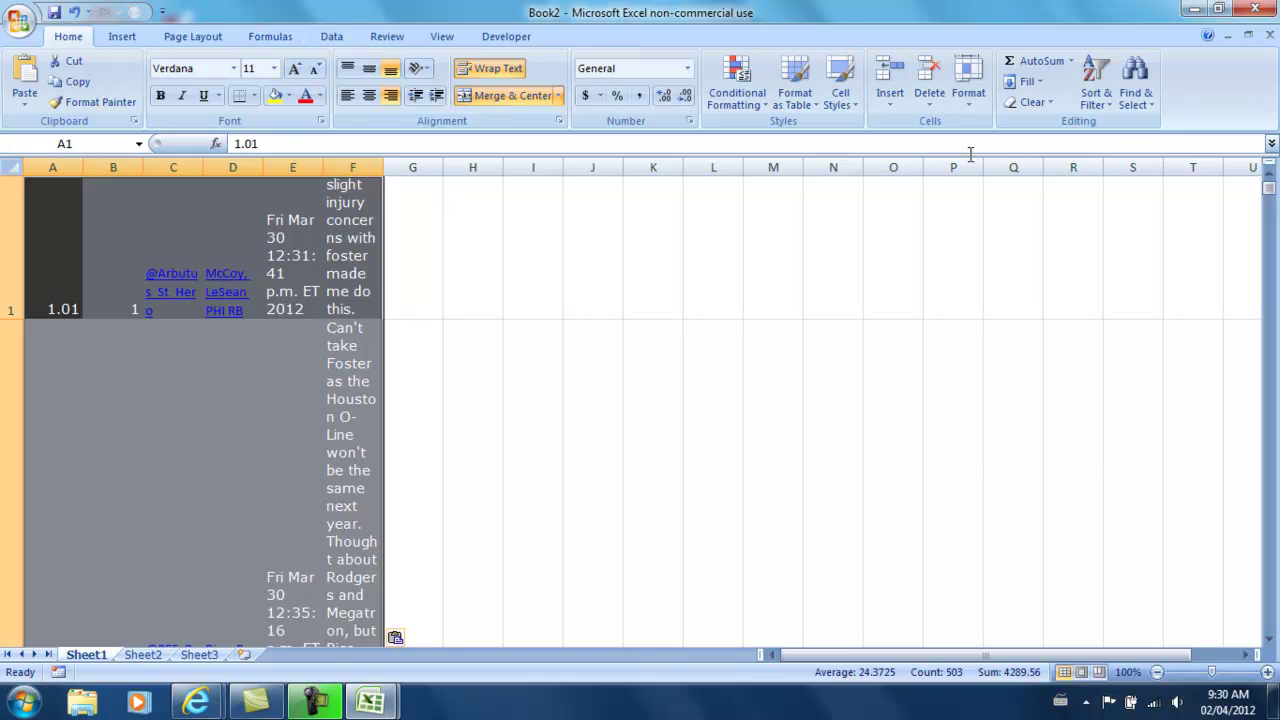
# Format the pasted picks with no wrap or merge, Automatic font colour, no fill, and autofit columns A–F.
pyautogui.click(968, 85)
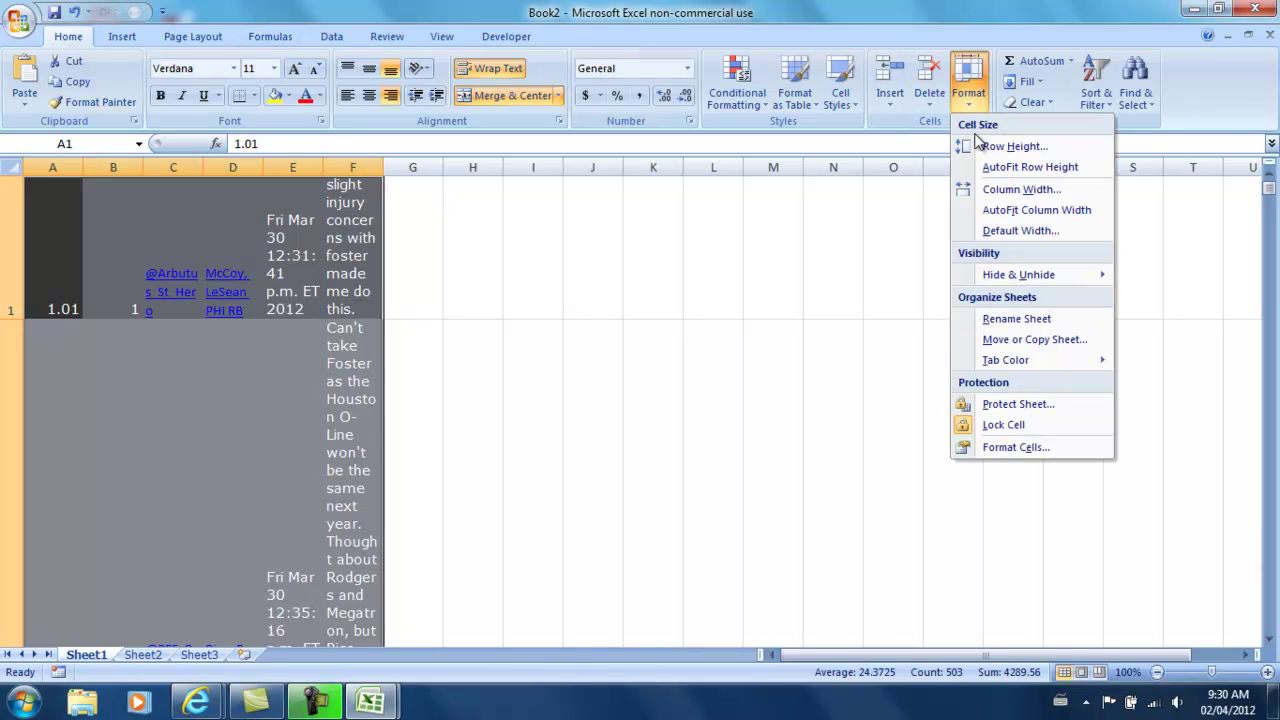
pyautogui.click(997, 450)
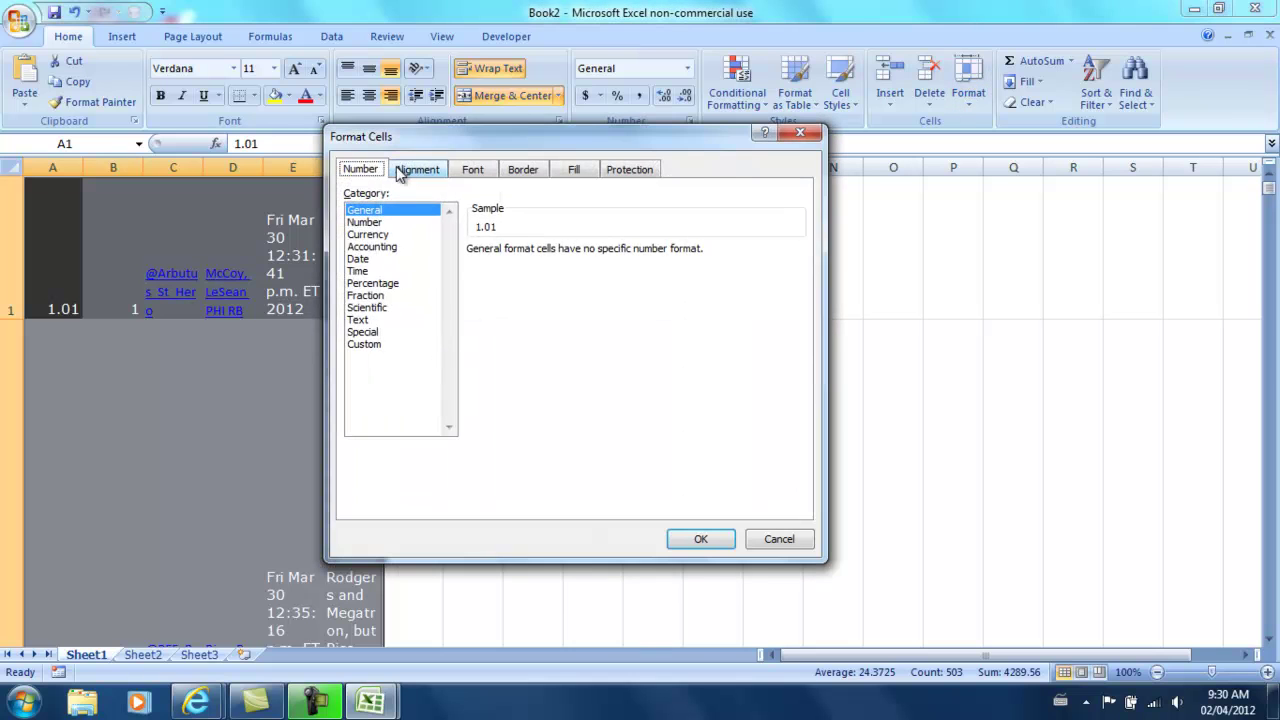
pyautogui.click(402, 170)
pyautogui.click(378, 370)
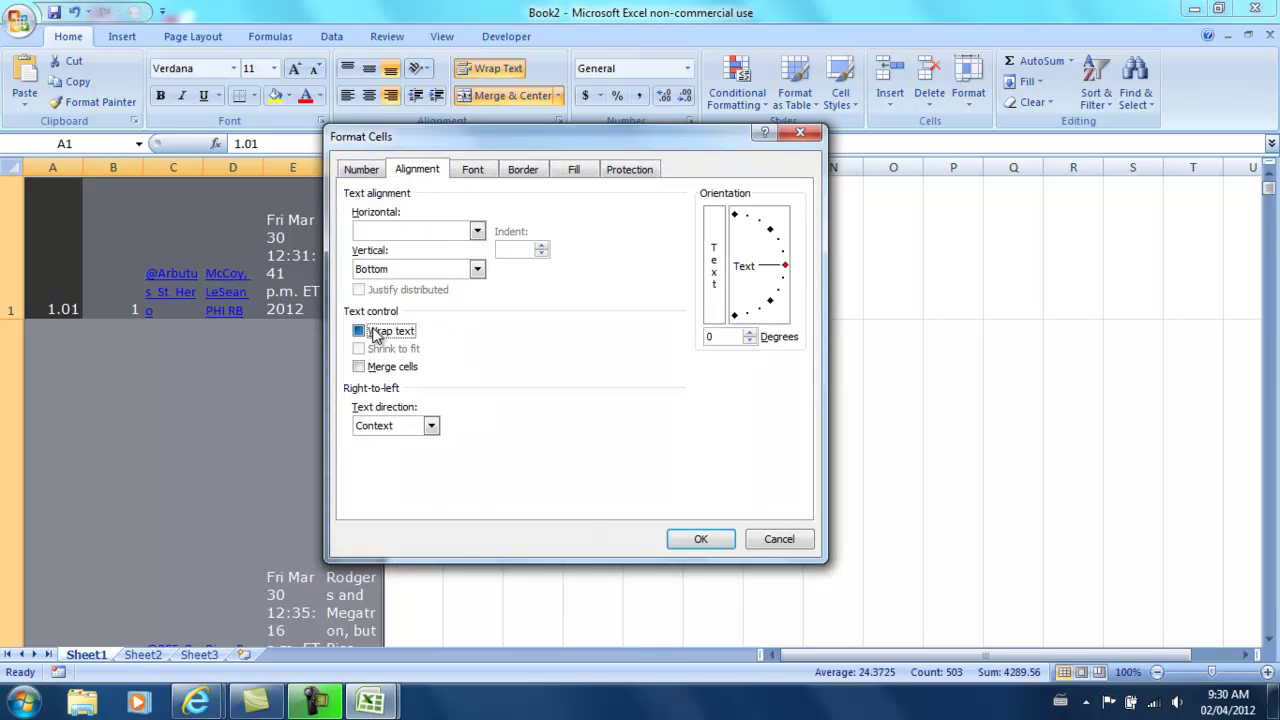
pyautogui.click(366, 331)
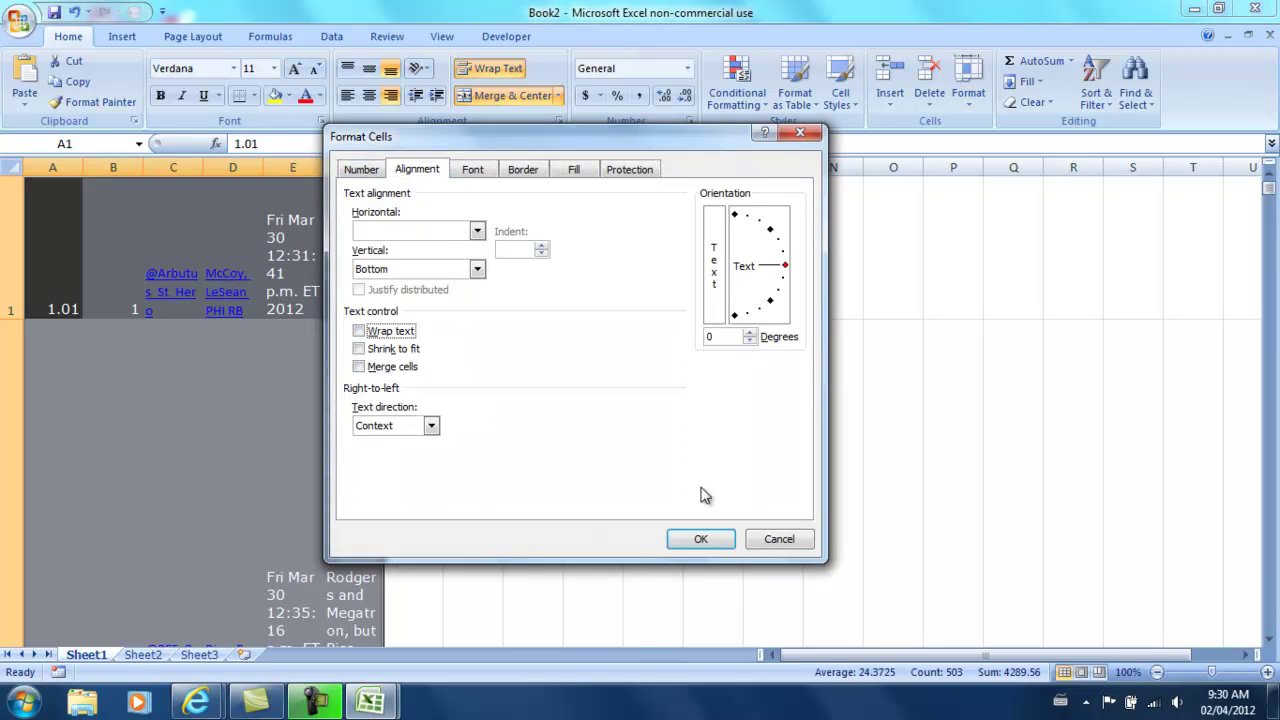
pyautogui.click(468, 172)
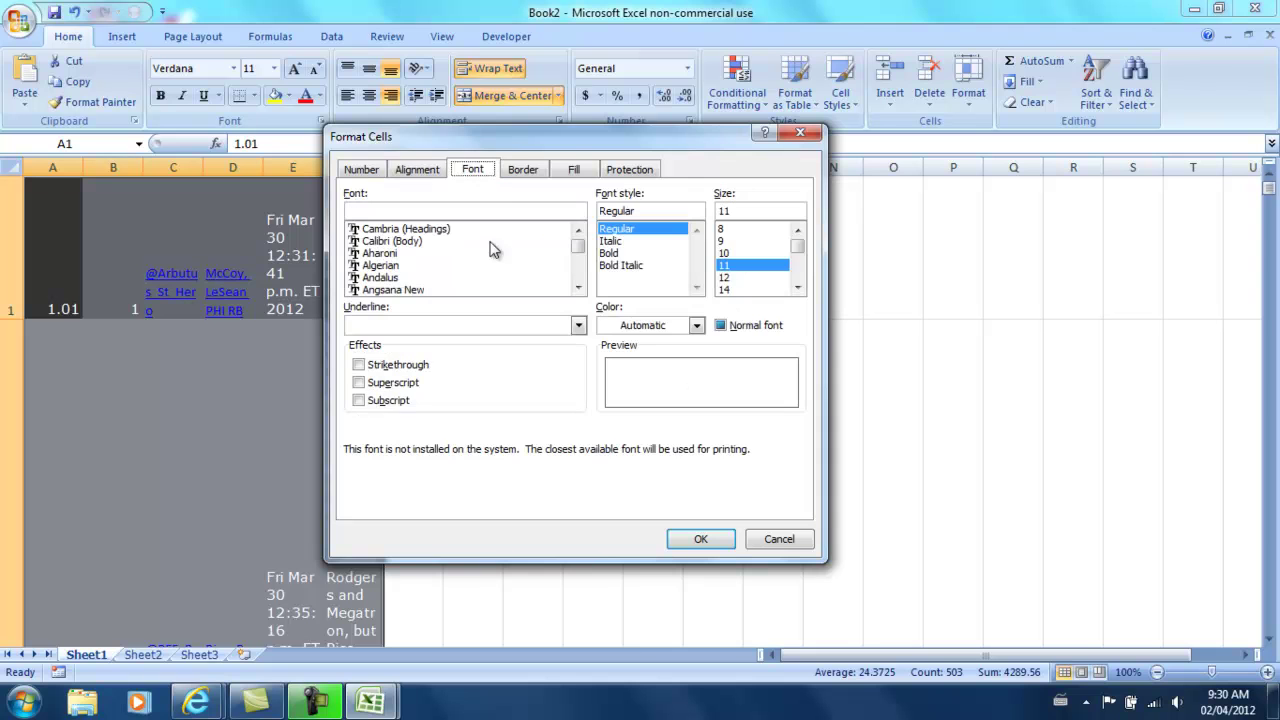
pyautogui.click(660, 326)
pyautogui.click(651, 348)
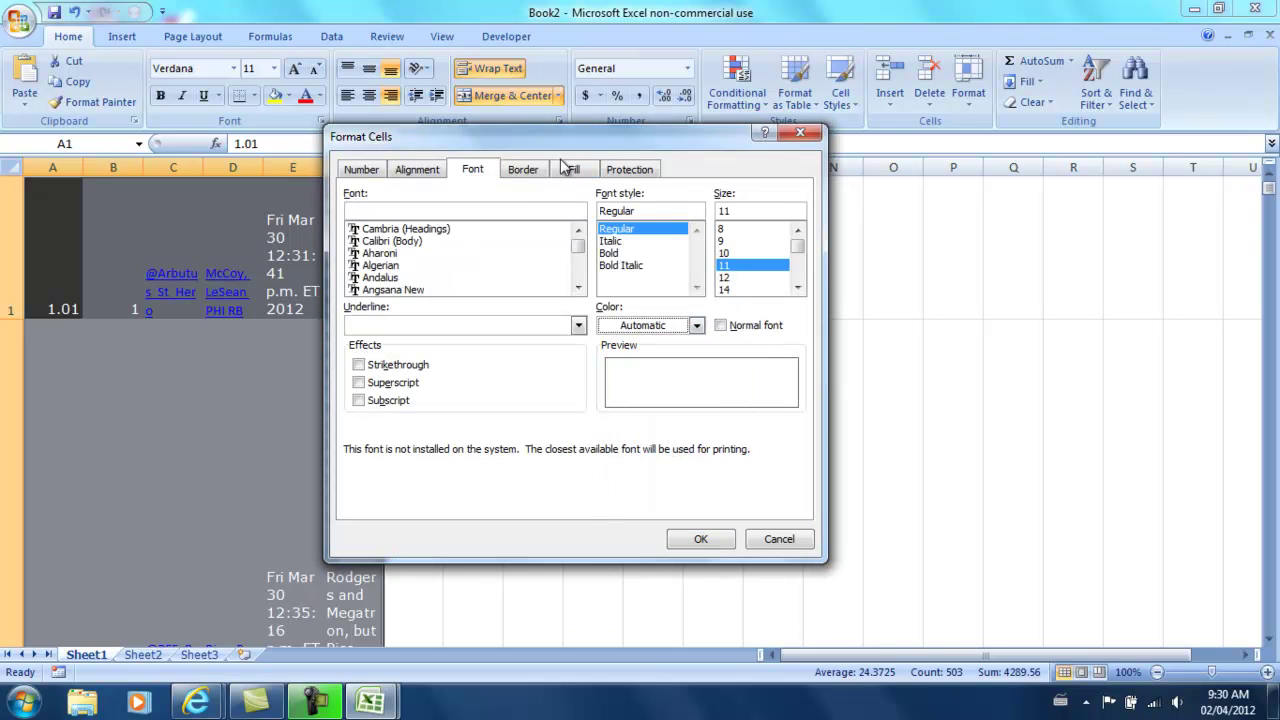
pyautogui.click(527, 172)
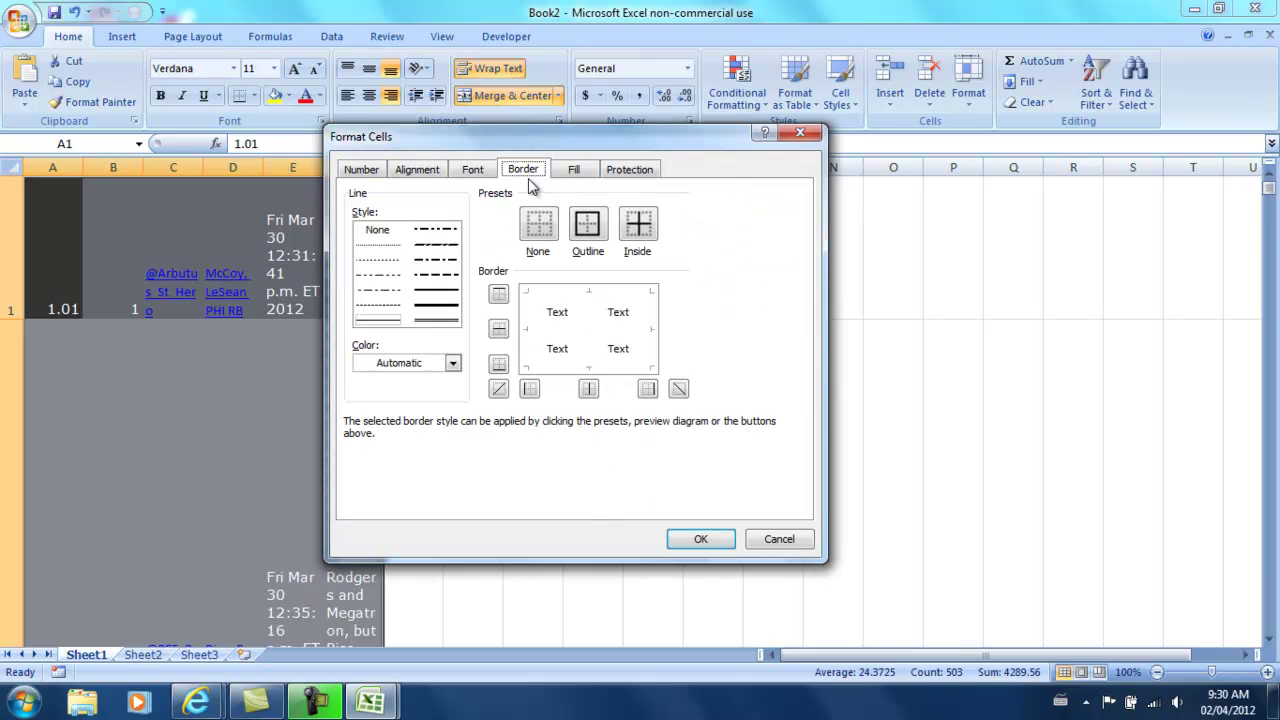
pyautogui.click(588, 176)
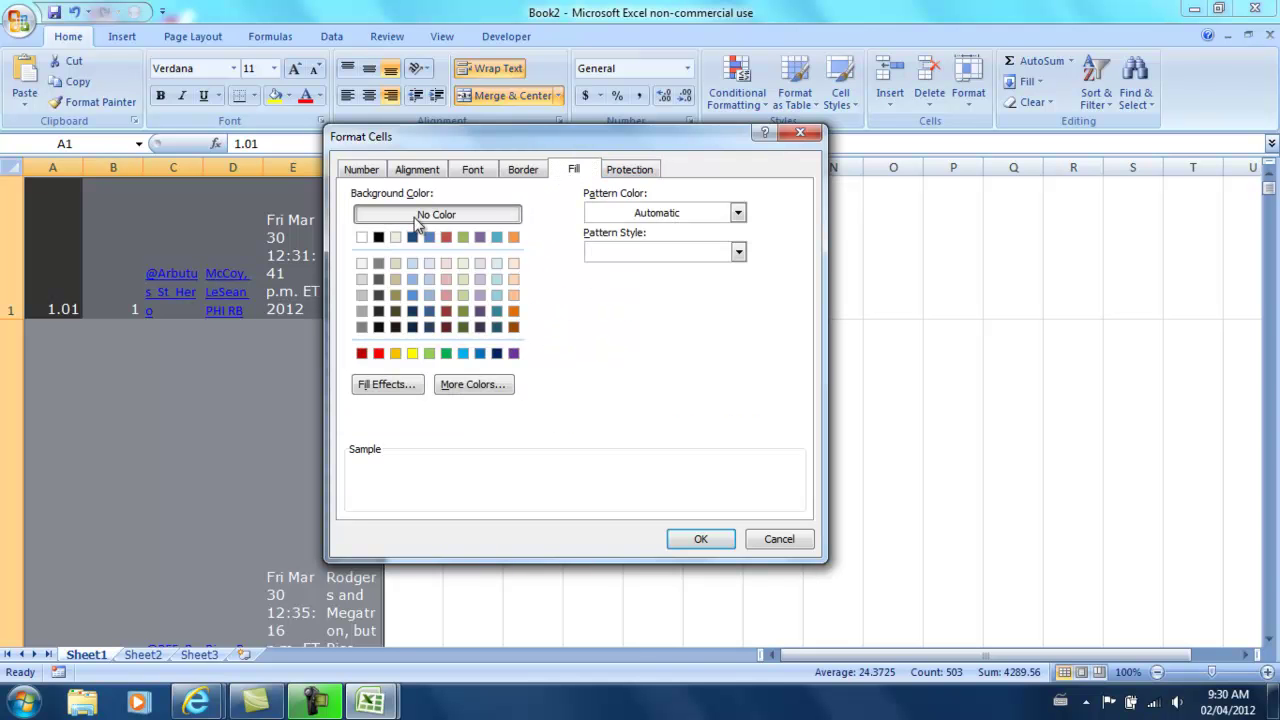
pyautogui.click(700, 539)
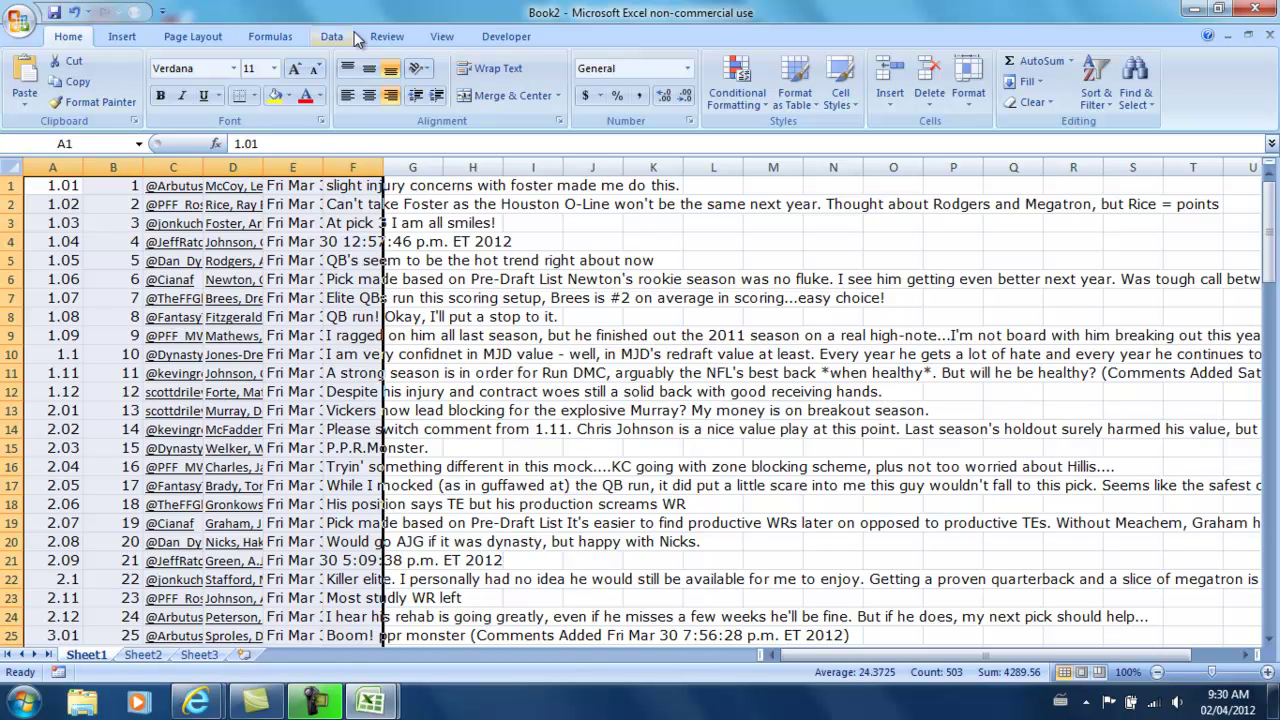
pyautogui.click(966, 100)
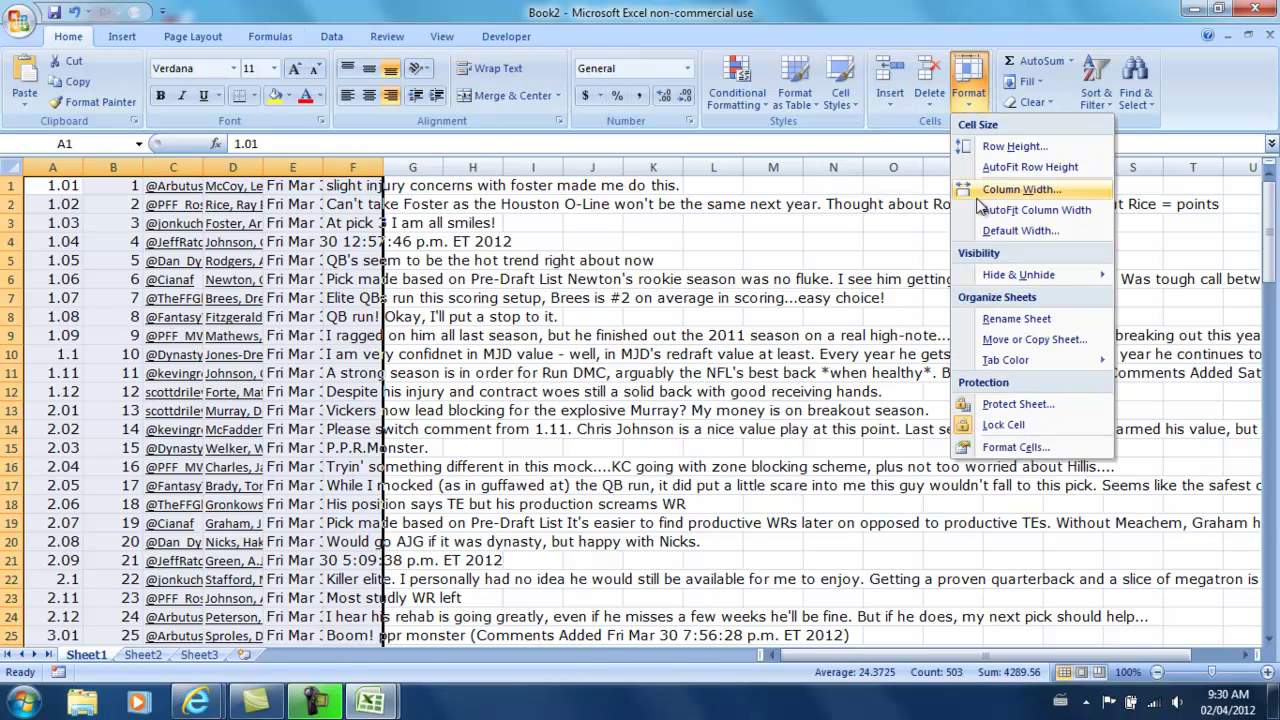
pyautogui.click(985, 209)
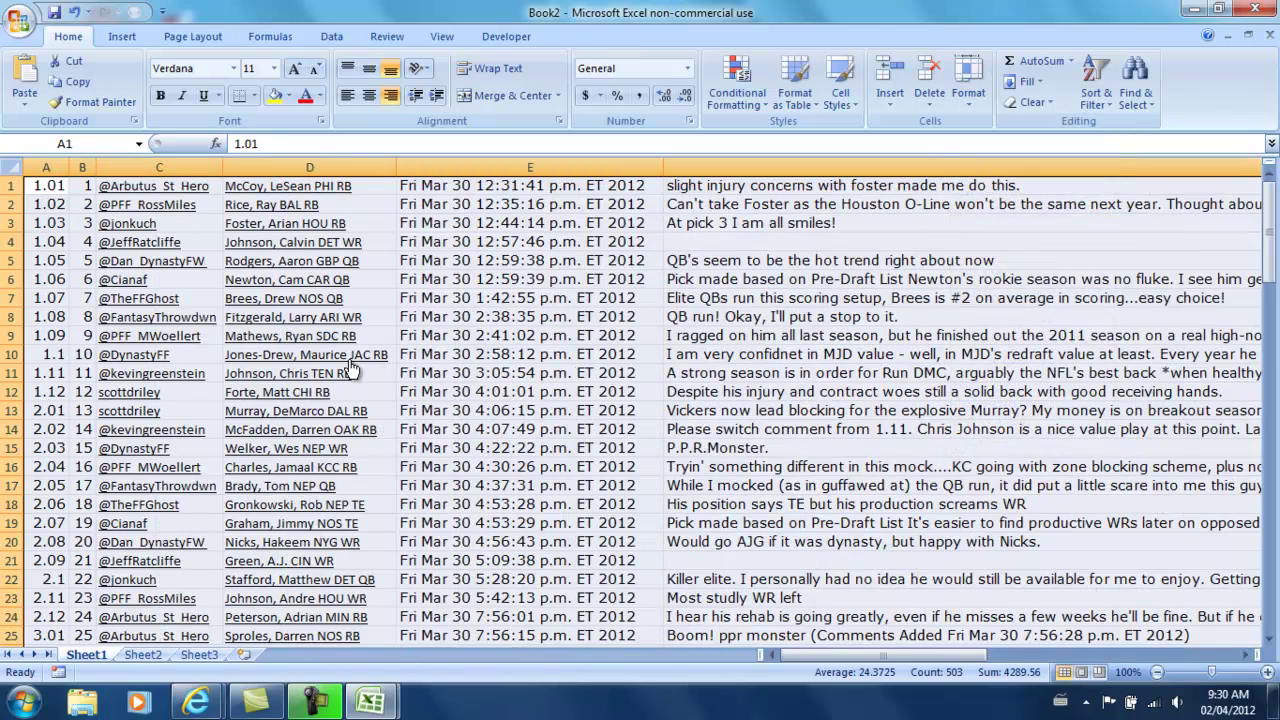
# Copy the twelve owner names from column C, starting at C1.
pyautogui.click(522, 188)
pyautogui.press('Left')
pyautogui.press('Left')
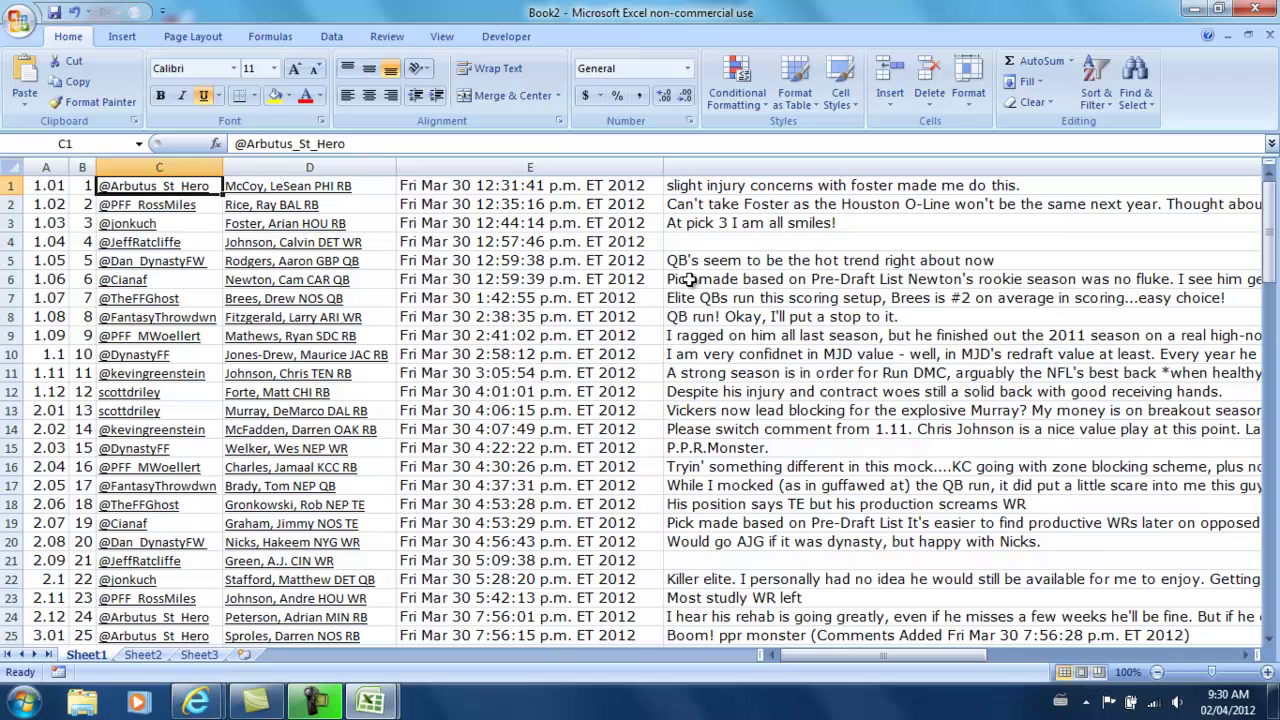
pyautogui.hotkey('shift', 'Down')
pyautogui.hotkey('shift', 'Down')
pyautogui.hotkey('shift', 'Down')
pyautogui.hotkey('shift', 'Down')
pyautogui.hotkey('shift', 'Down')
pyautogui.hotkey('shift', 'Down')
pyautogui.hotkey('shift', 'Down')
pyautogui.hotkey('shift', 'Down')
pyautogui.hotkey('shift', 'Down')
pyautogui.hotkey('shift', 'Down')
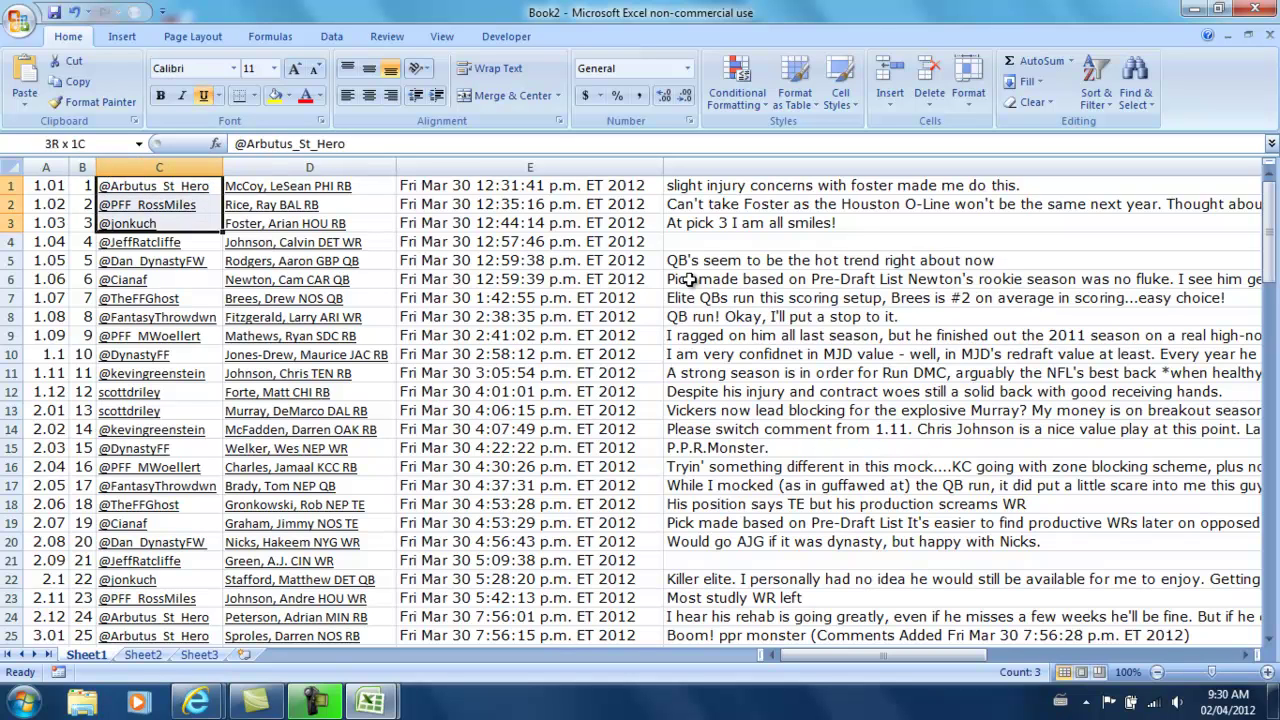
pyautogui.hotkey('shift', 'Down')
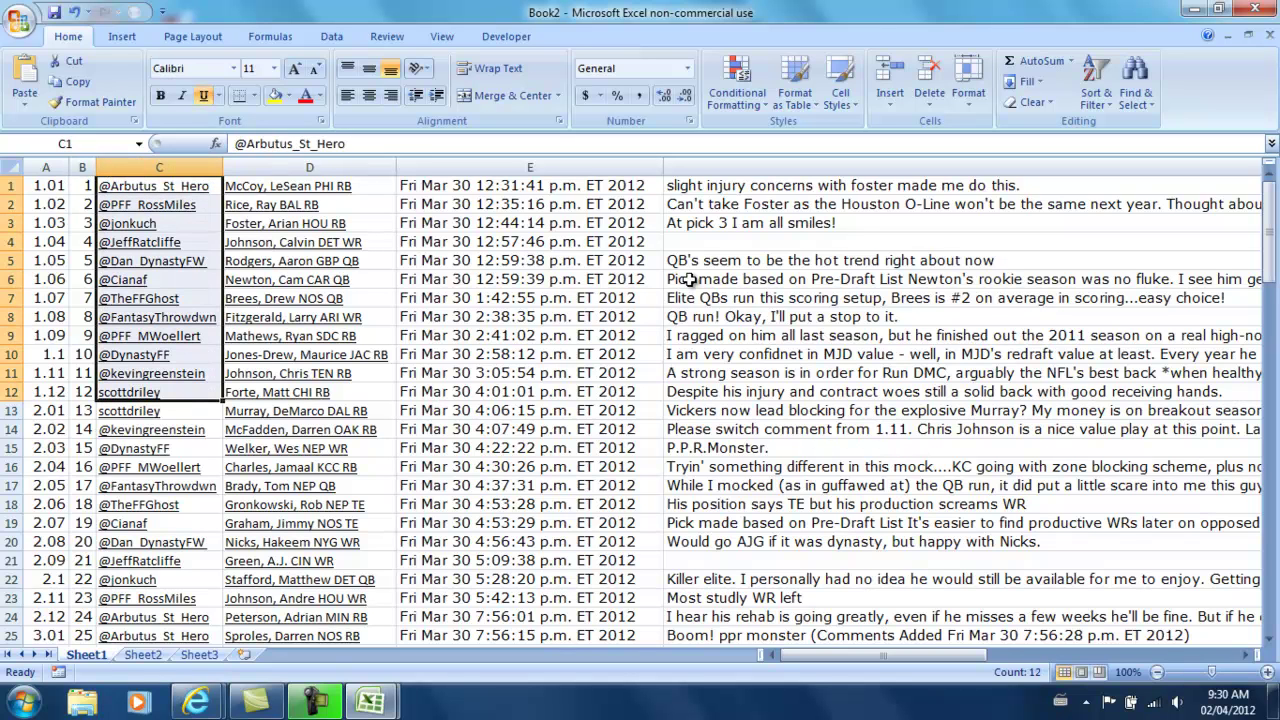
pyautogui.hotkey('ctrl', 'c')
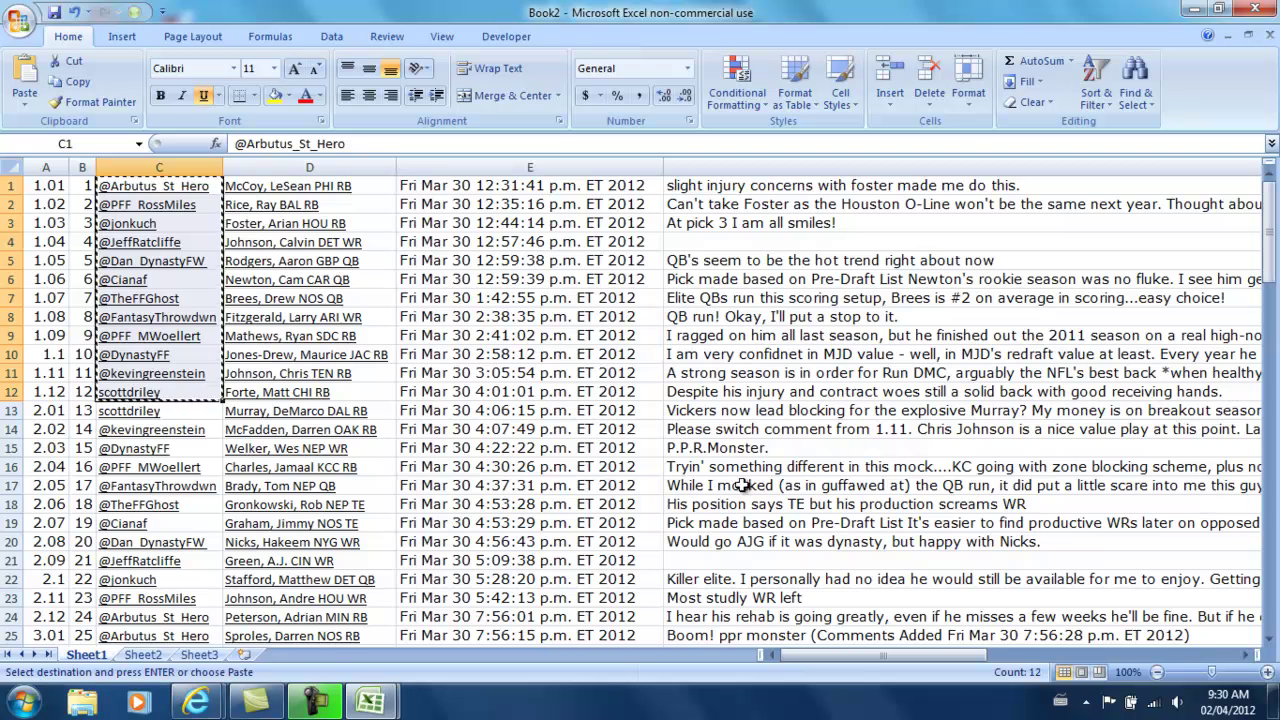
# Paste the names into the compiler's Owner column and mark Team 8 as your team.
pyautogui.click(370, 700)
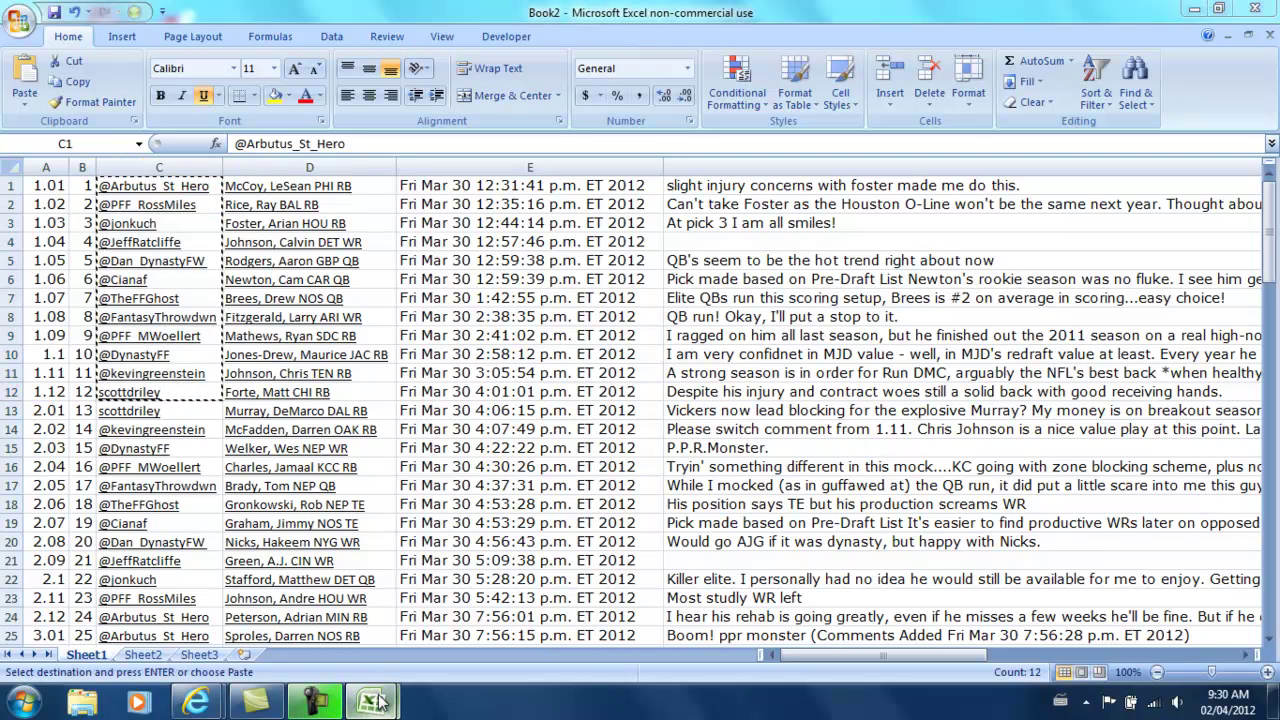
pyautogui.click(270, 617)
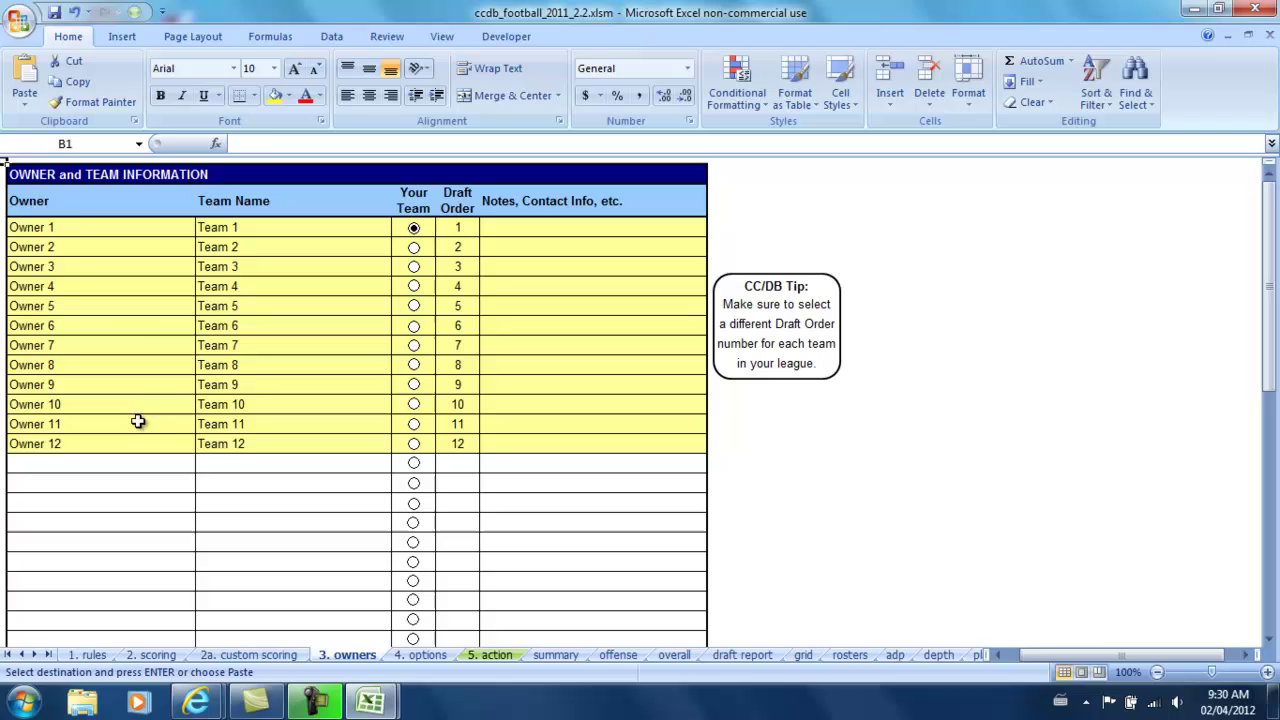
pyautogui.click(80, 231)
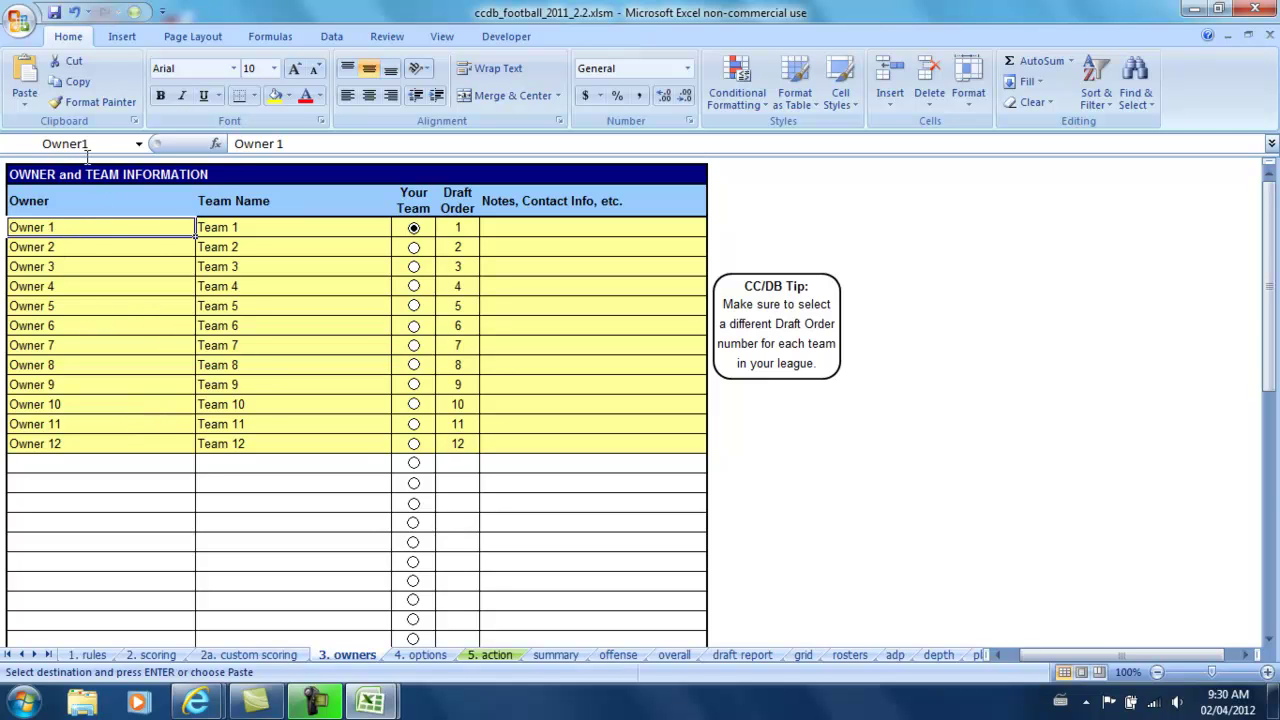
pyautogui.click(25, 103)
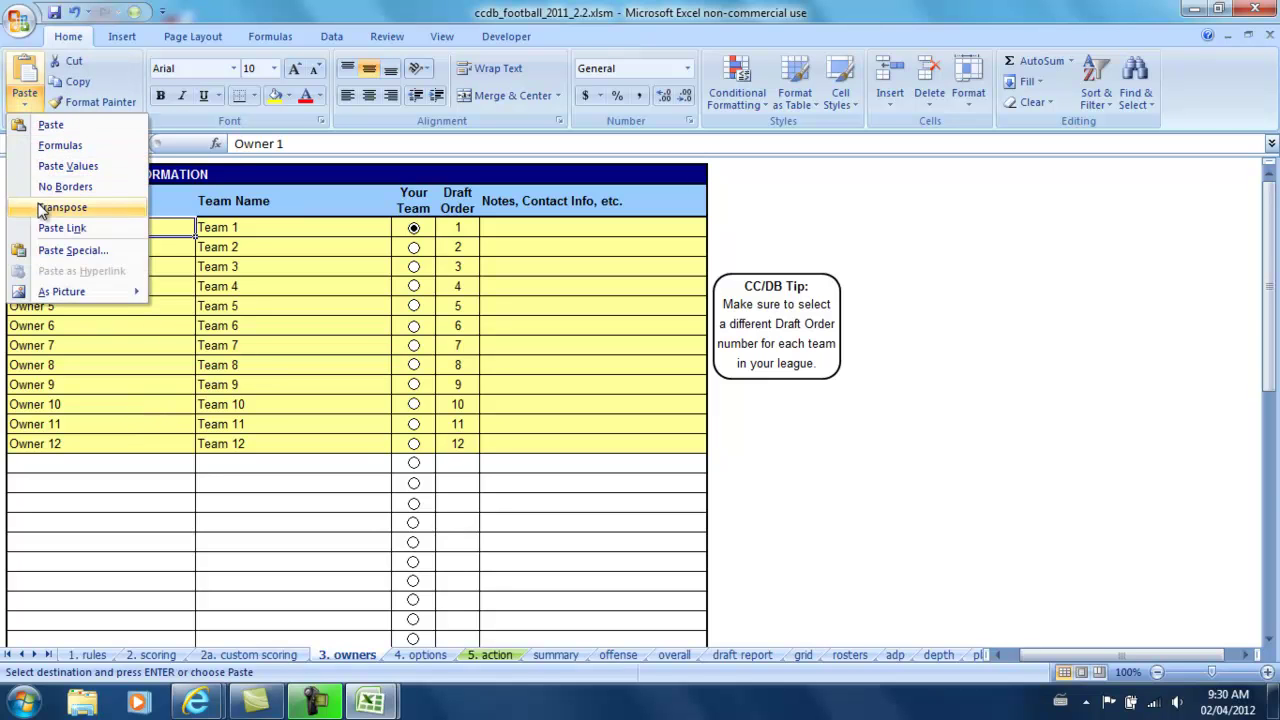
pyautogui.click(62, 166)
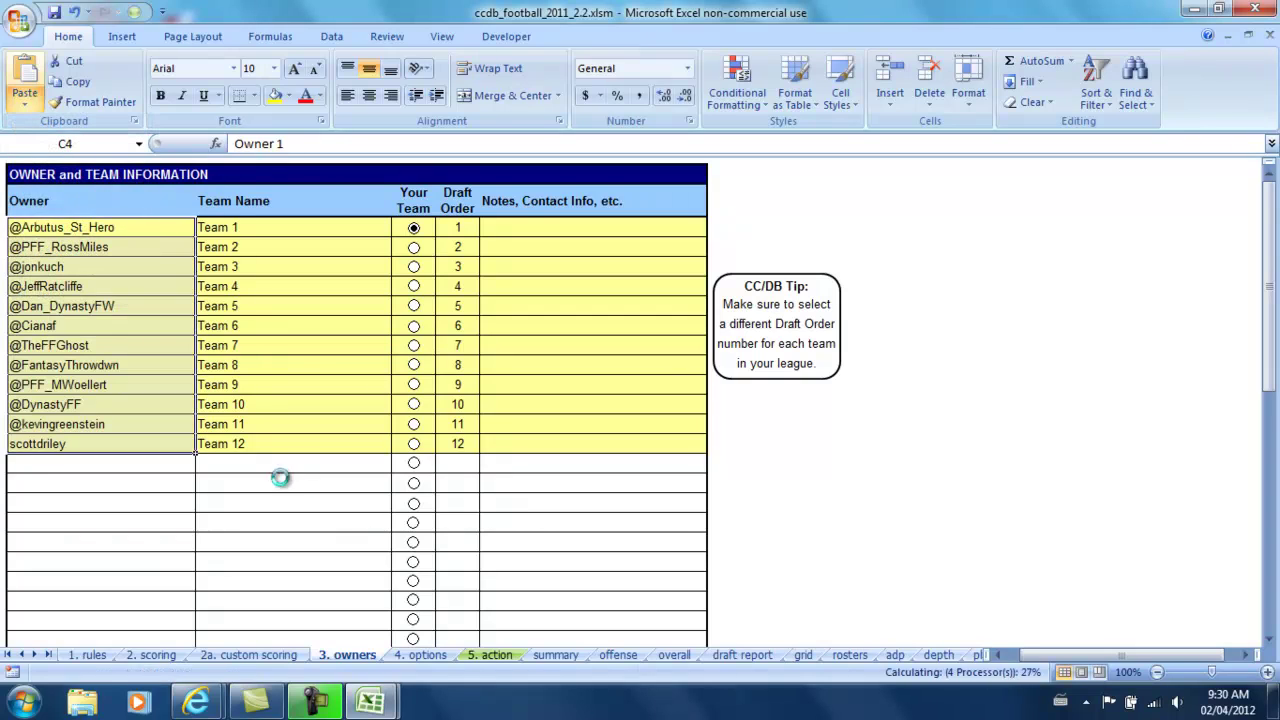
pyautogui.click(280, 478)
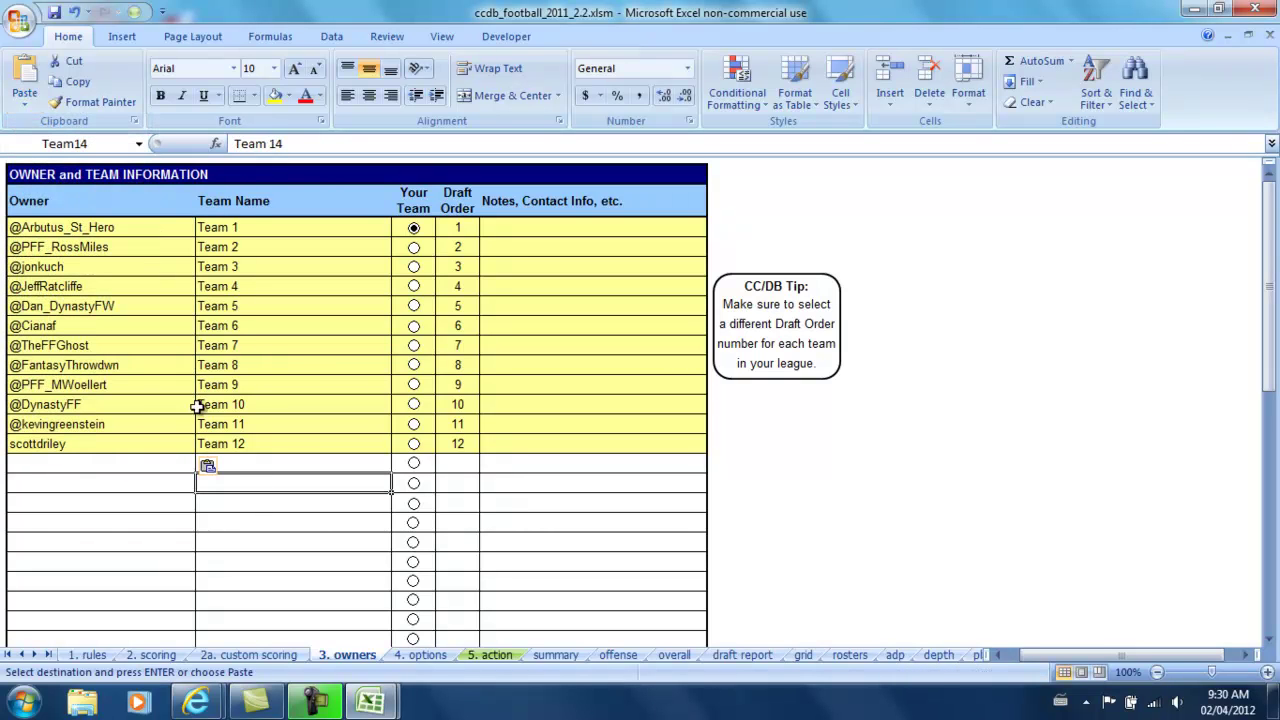
pyautogui.click(414, 368)
# Run Compile Cheatsheets from the 5. action sheet to build the offense rankings.
pyautogui.click(420, 655)
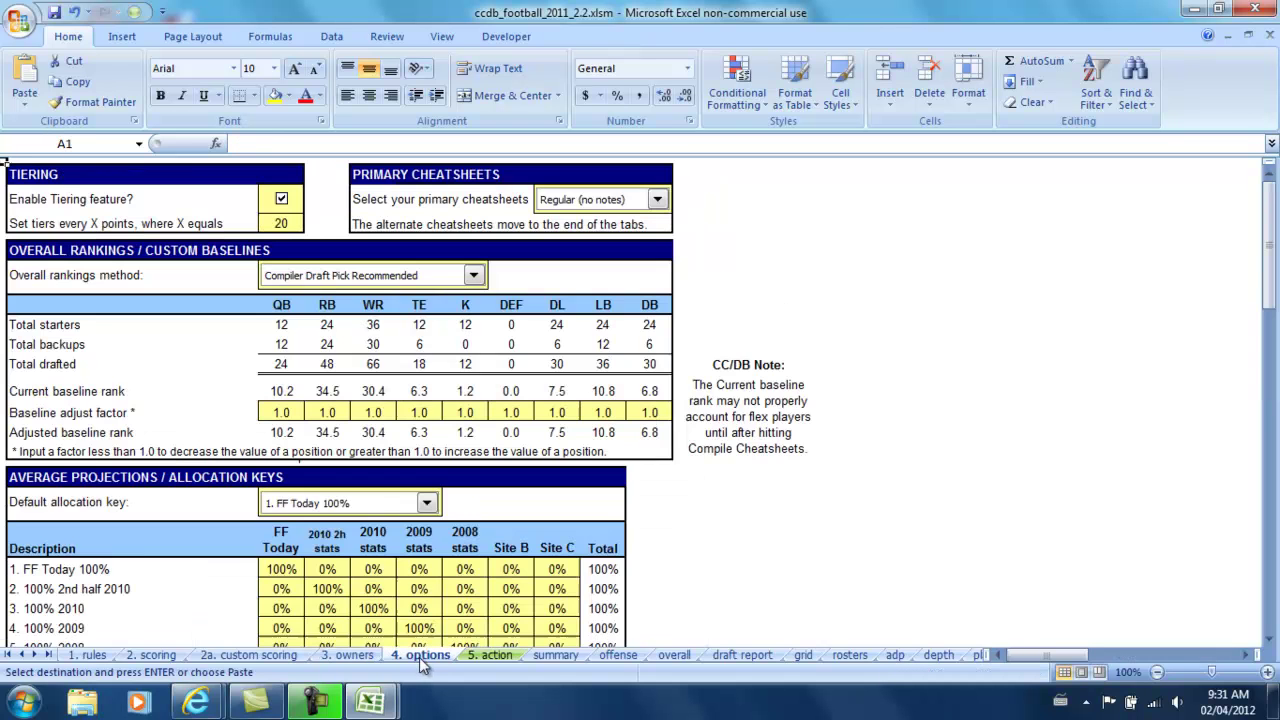
pyautogui.click(484, 657)
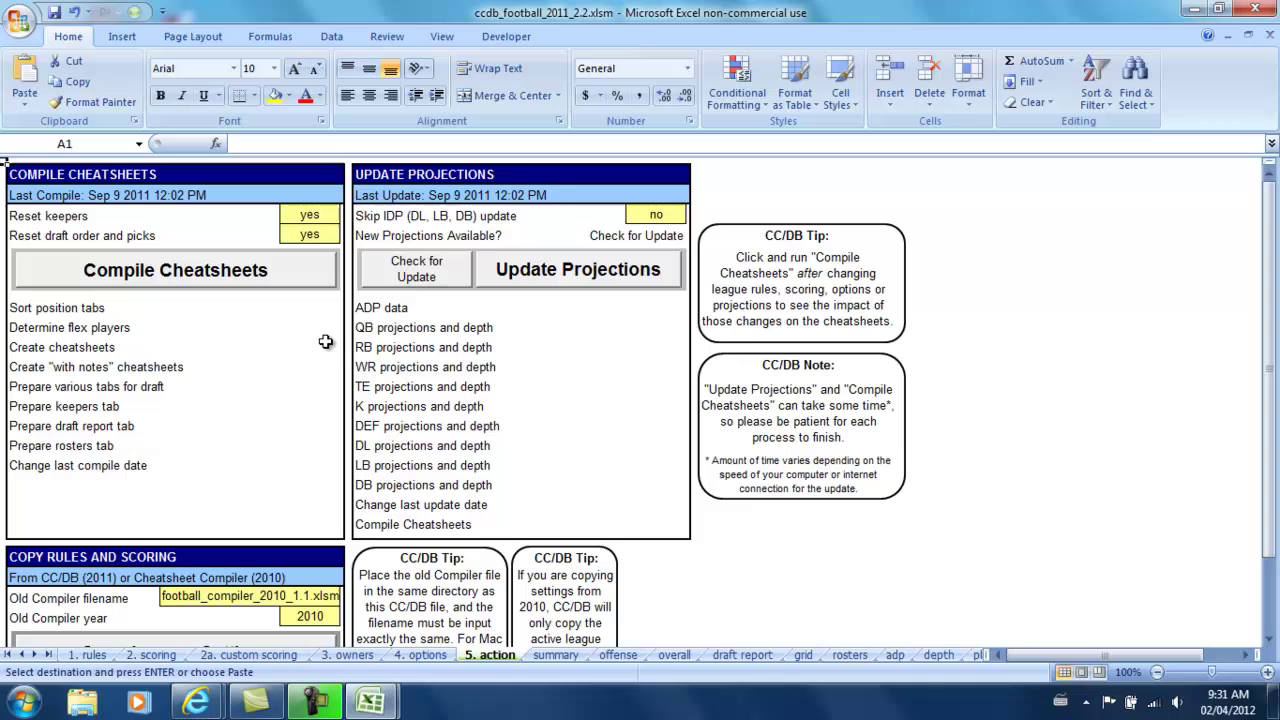
pyautogui.click(174, 266)
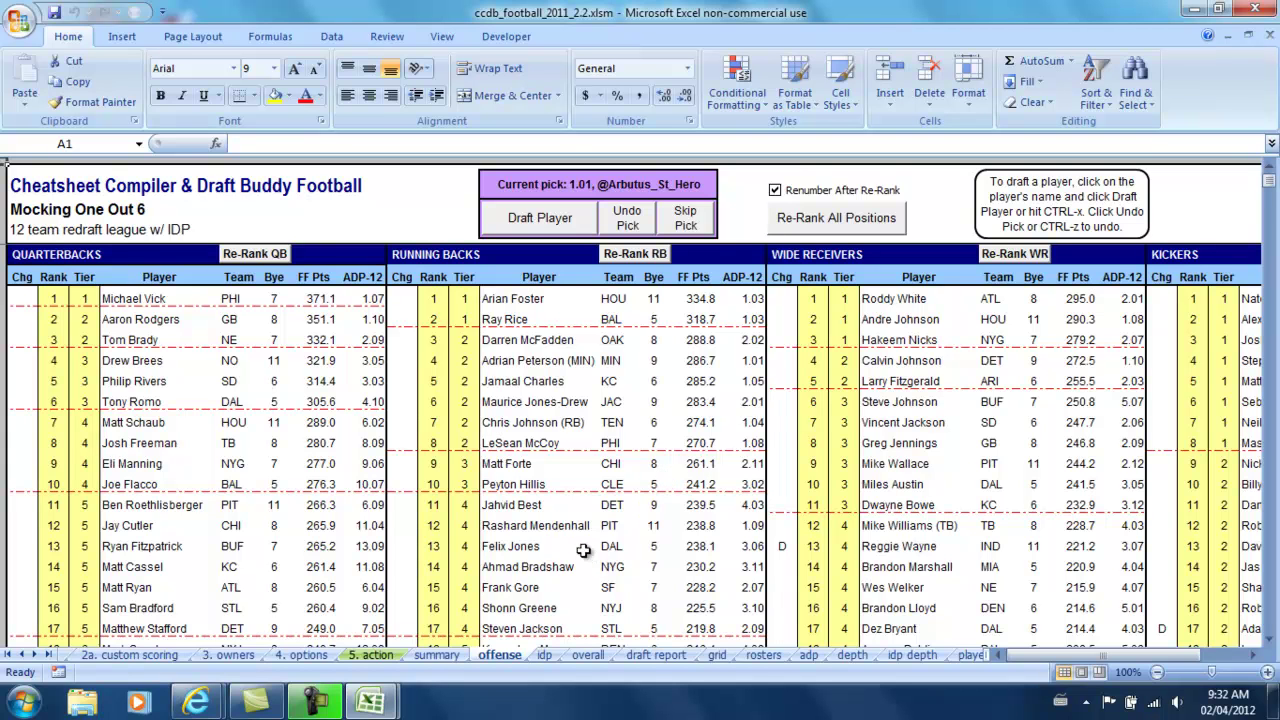
# Show the rosters sheet and scroll across all twelve team columns.
pyautogui.click(545, 655)
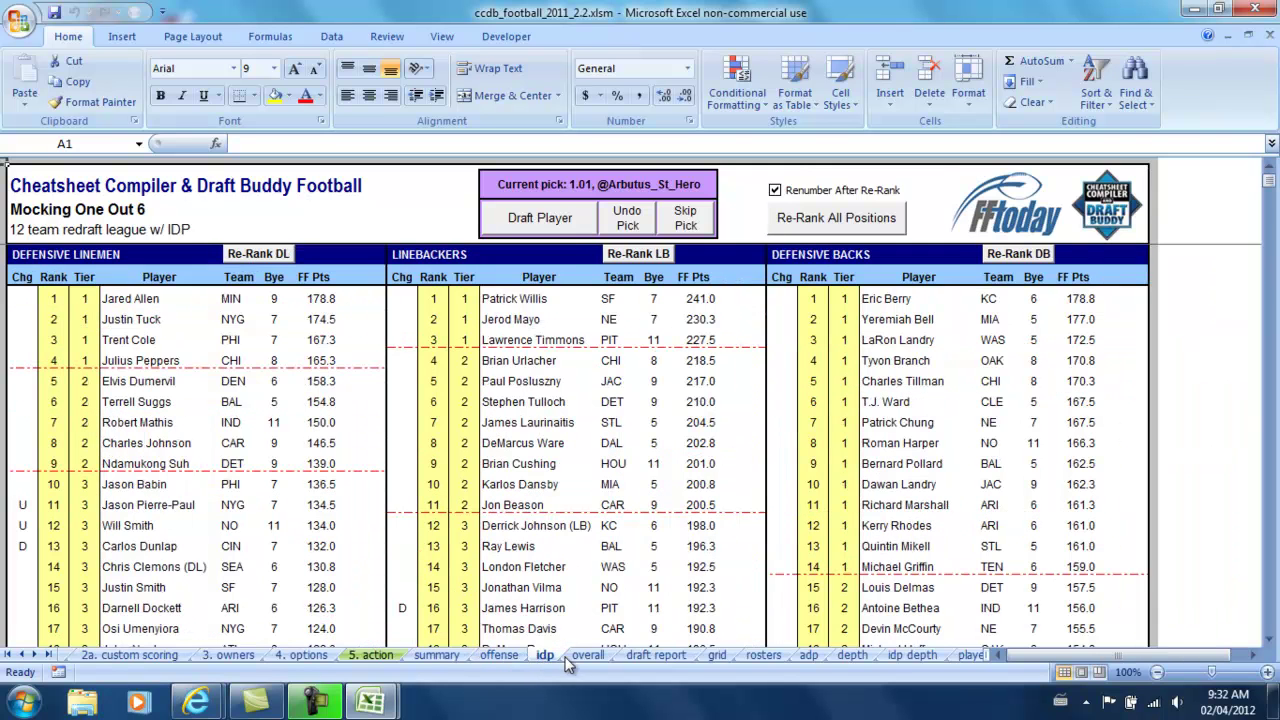
pyautogui.click(763, 655)
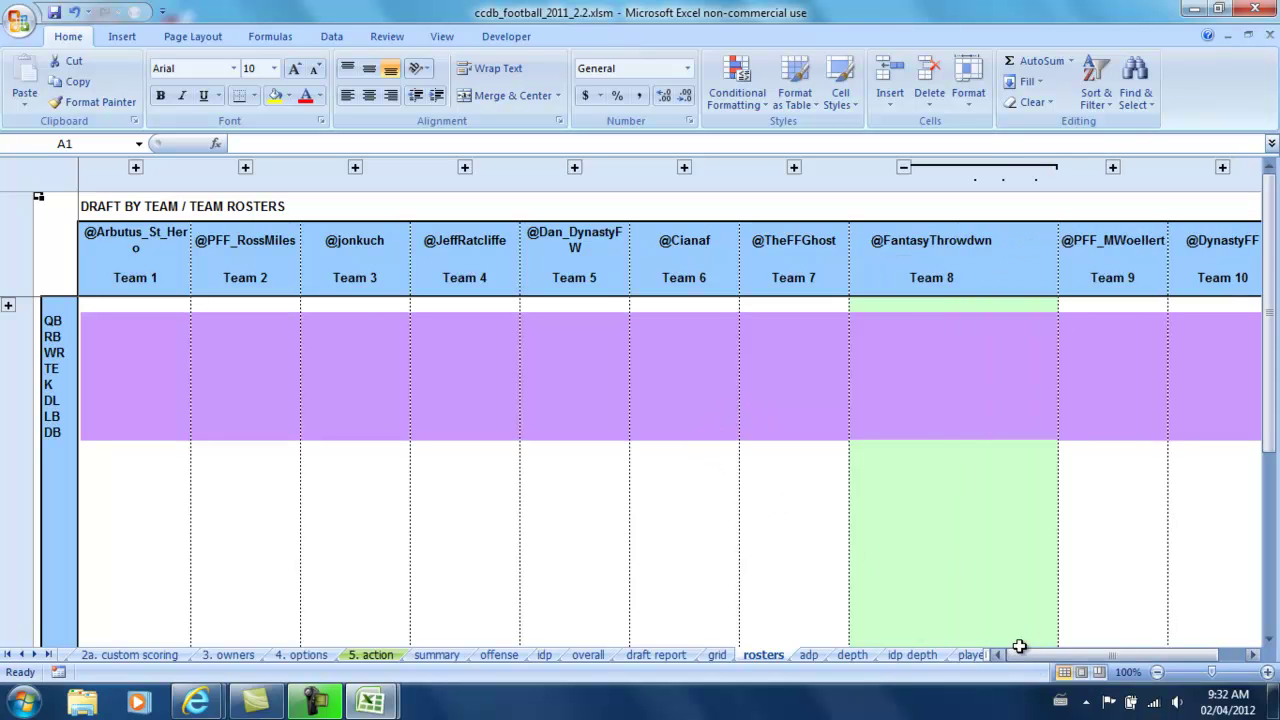
pyautogui.moveTo(1021, 656); pyautogui.dragTo(1040, 660)
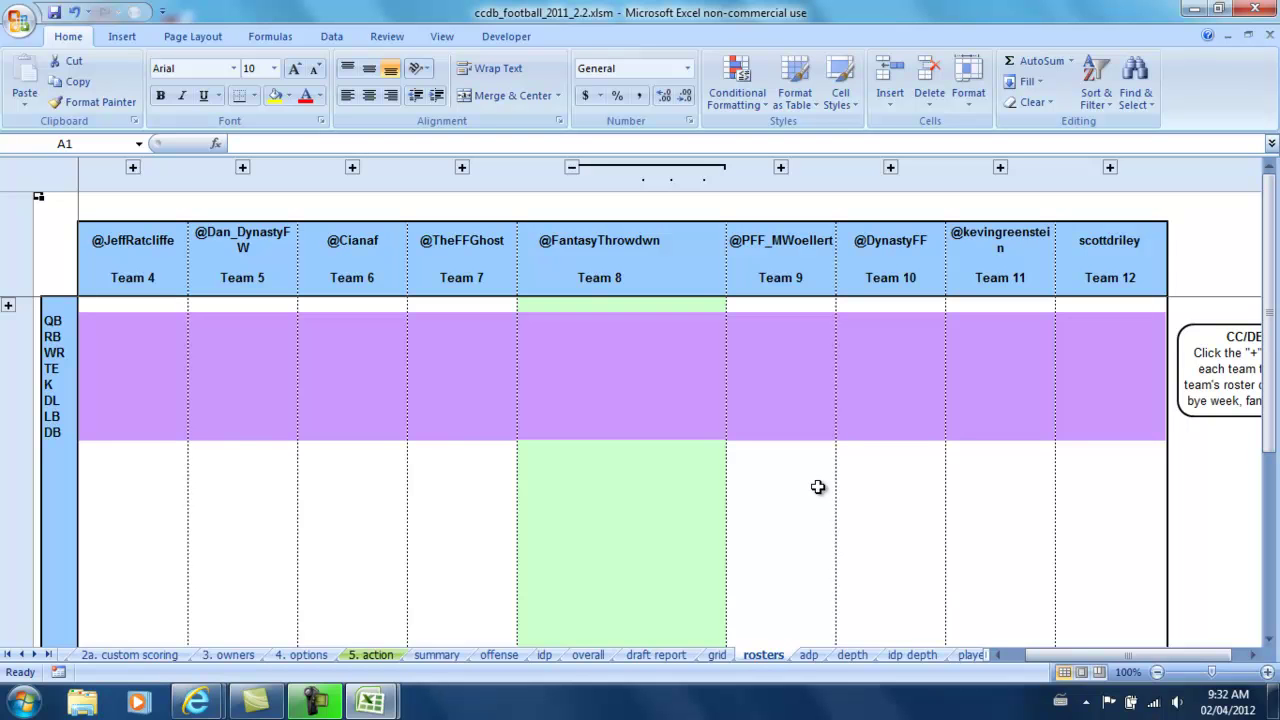
pyautogui.moveTo(1022, 653)
pyautogui.mouseDown()
pyautogui.moveTo(1045, 654)
pyautogui.moveTo(1028, 654)
pyautogui.mouseUp()
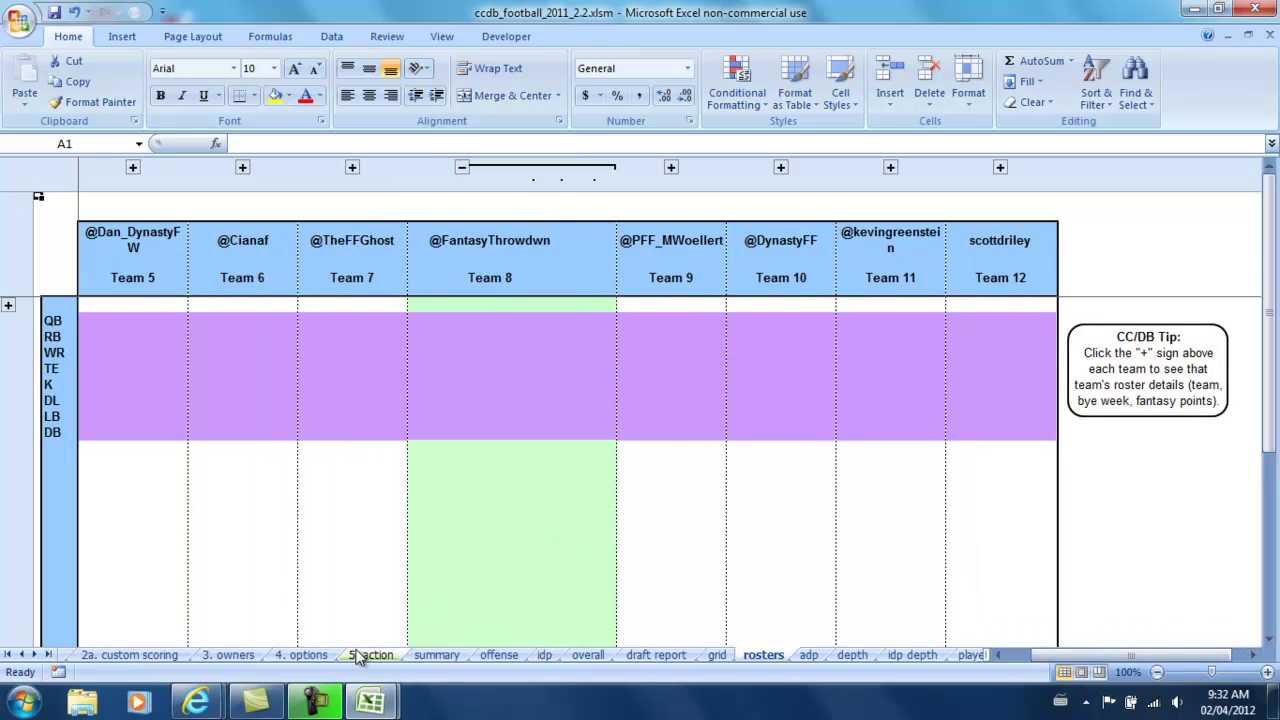
# In Book2, delete the pick-time and comment columns E:F.
pyautogui.moveTo(368, 706)
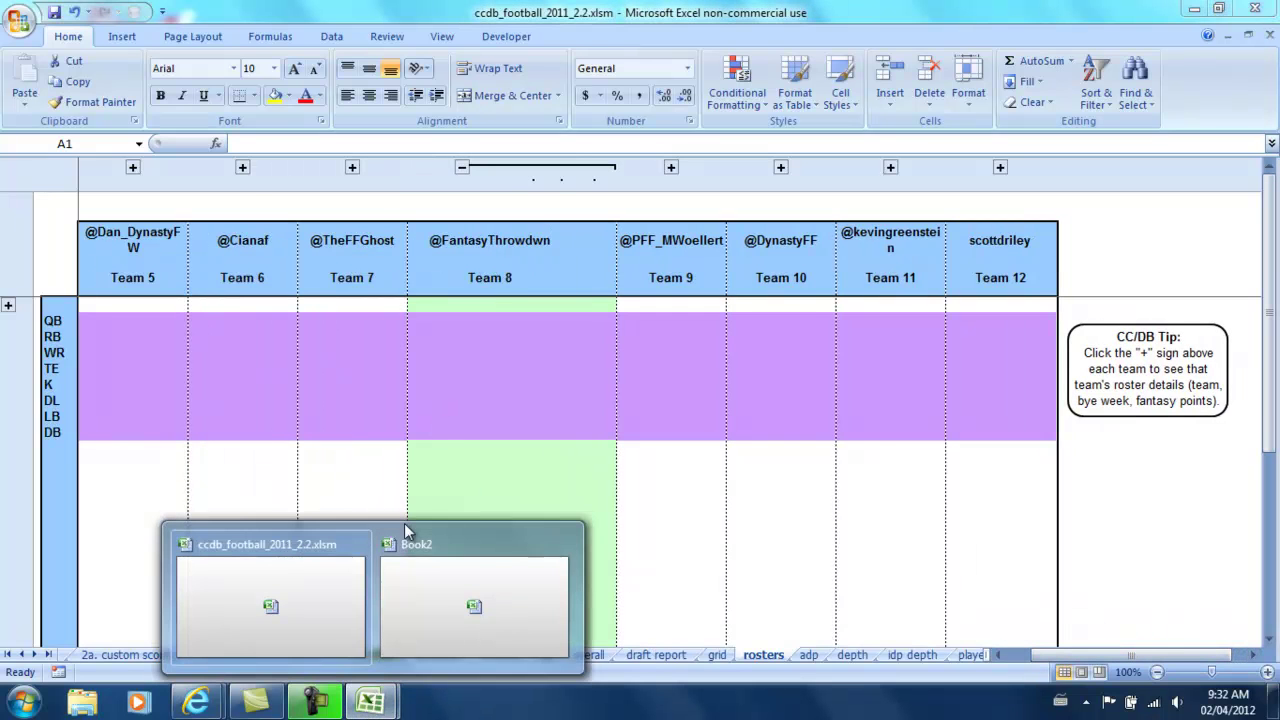
pyautogui.click(482, 606)
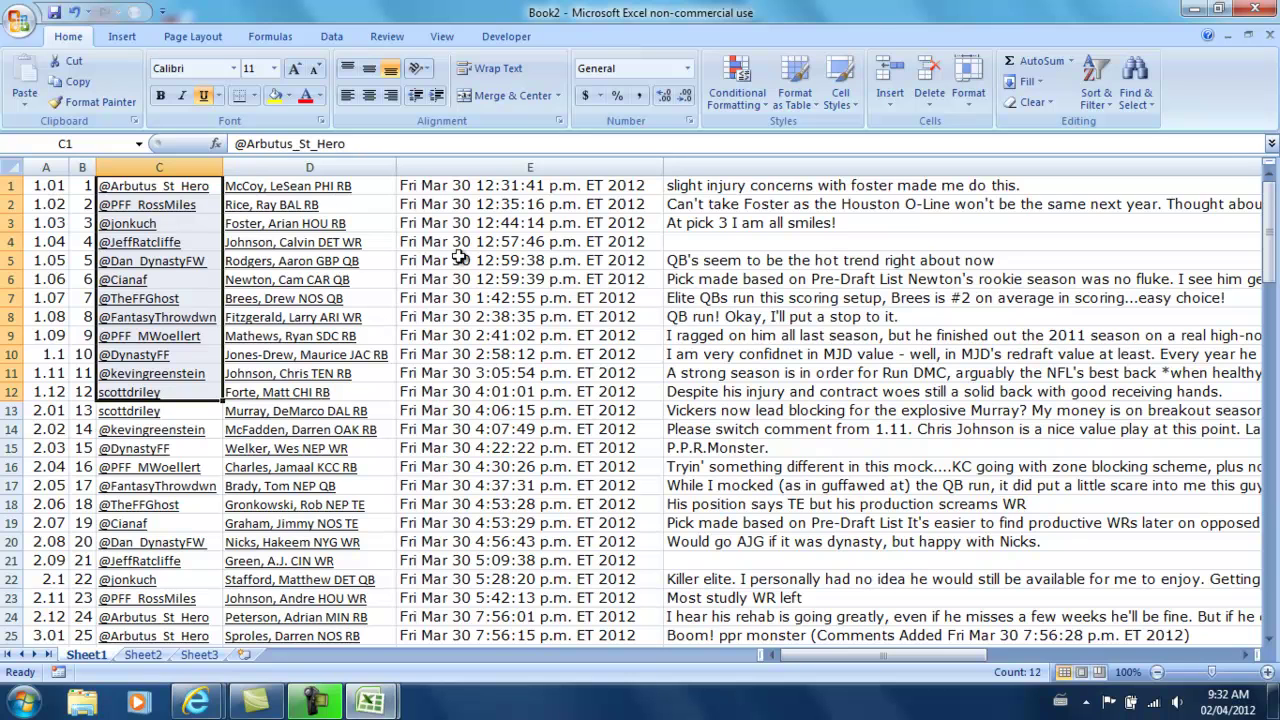
pyautogui.click(497, 223)
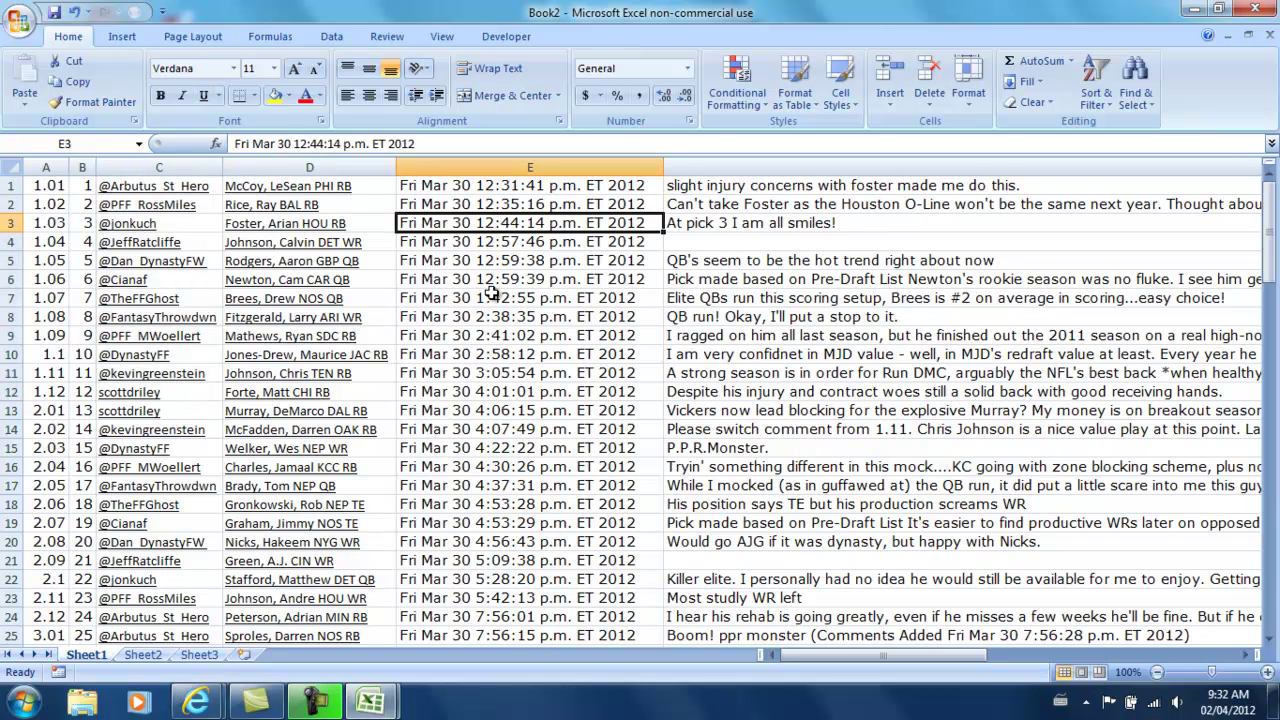
pyautogui.moveTo(310, 193)
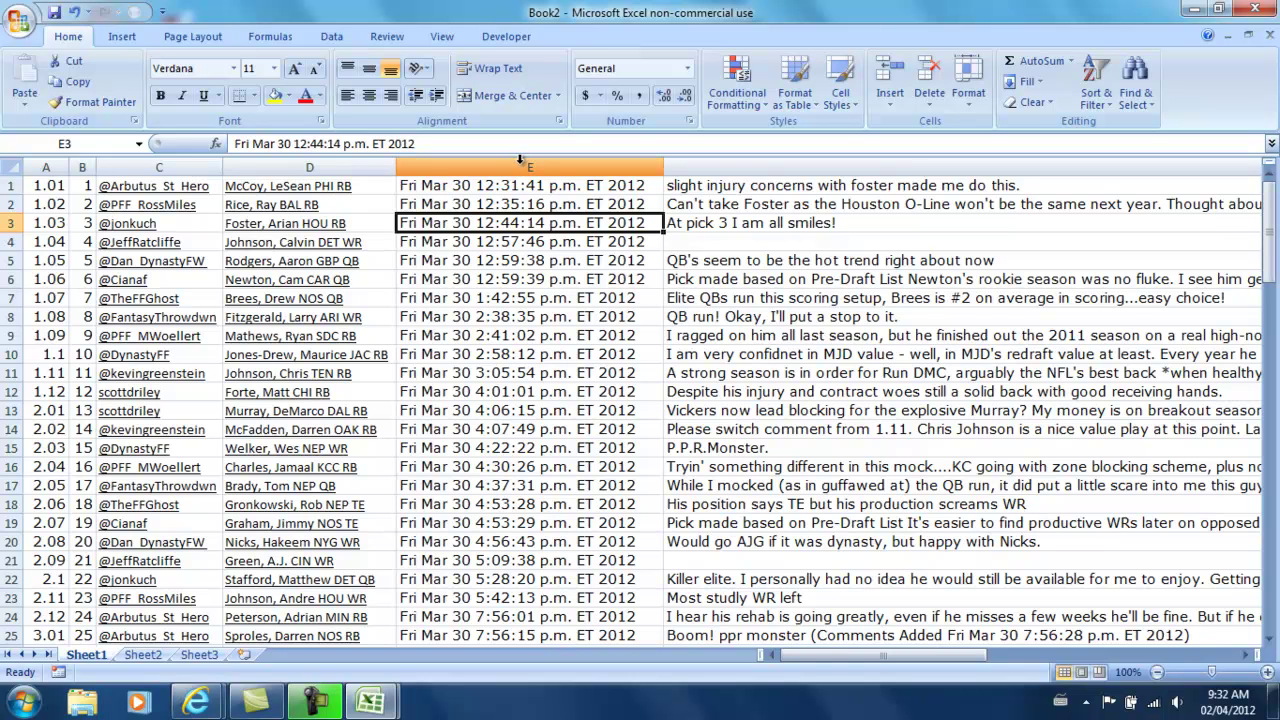
pyautogui.moveTo(519, 165); pyautogui.dragTo(728, 167)
pyautogui.rightClick(728, 167)
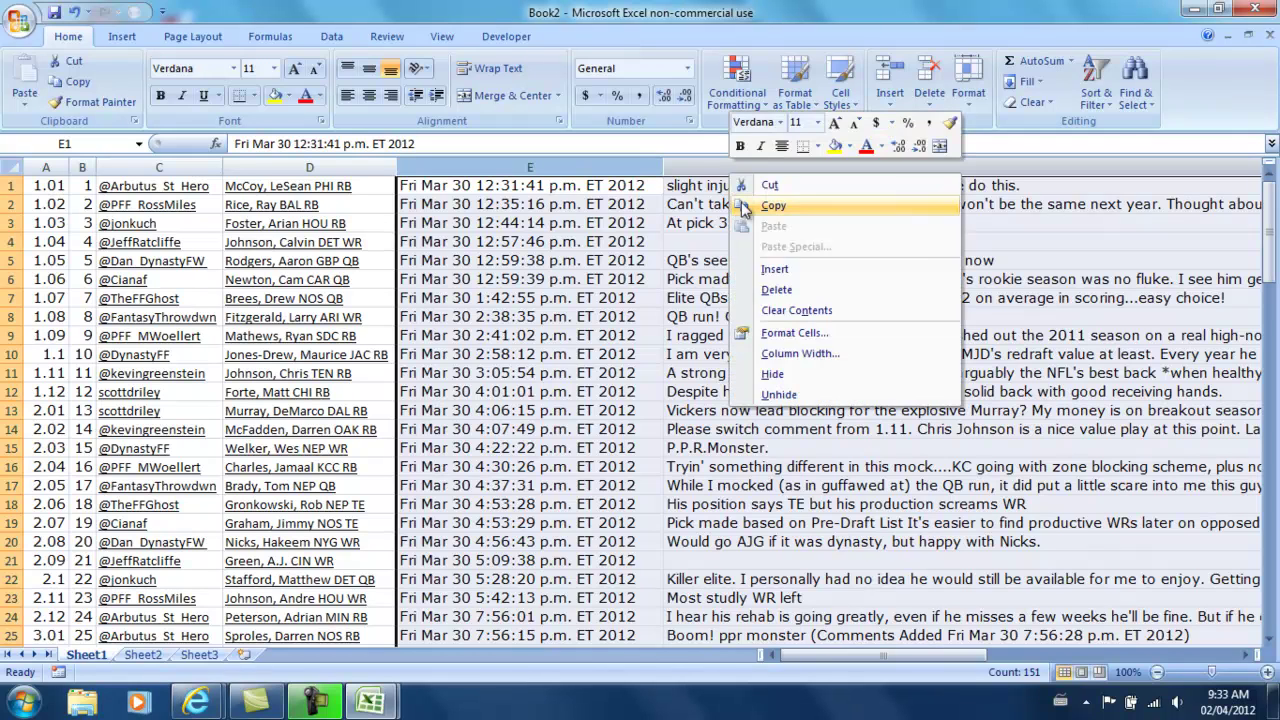
pyautogui.click(772, 290)
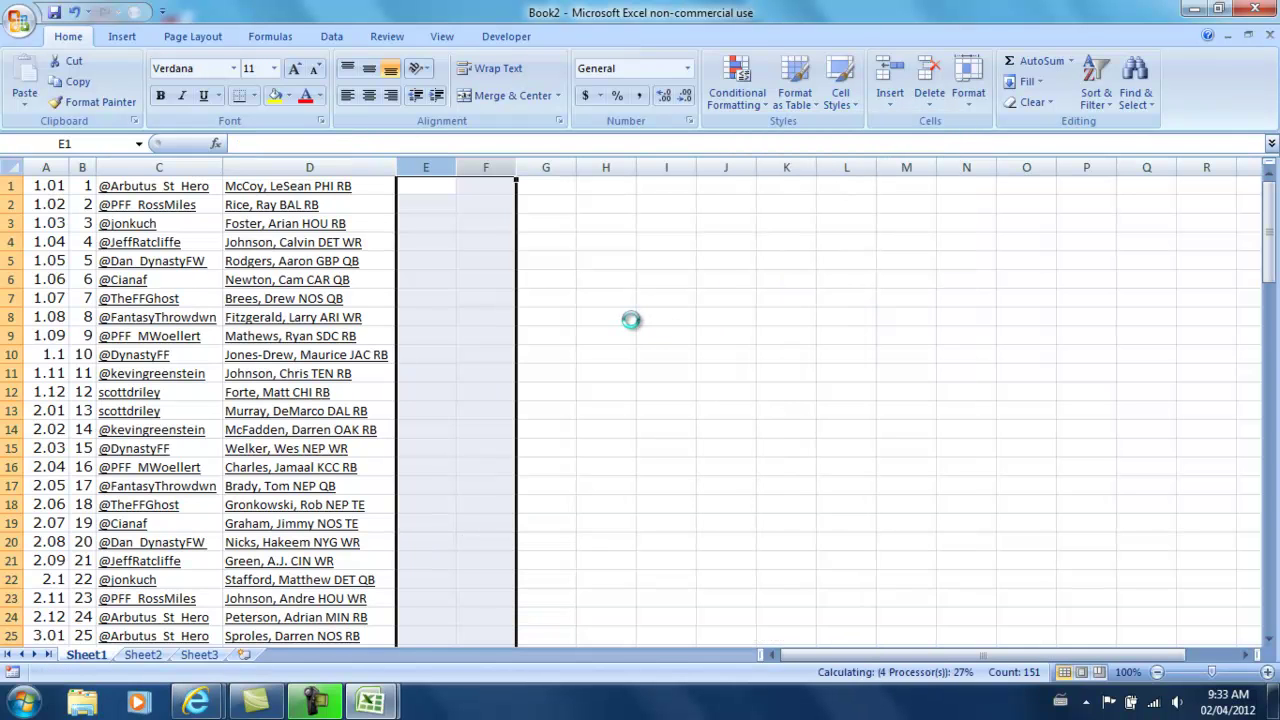
pyautogui.click(610, 318)
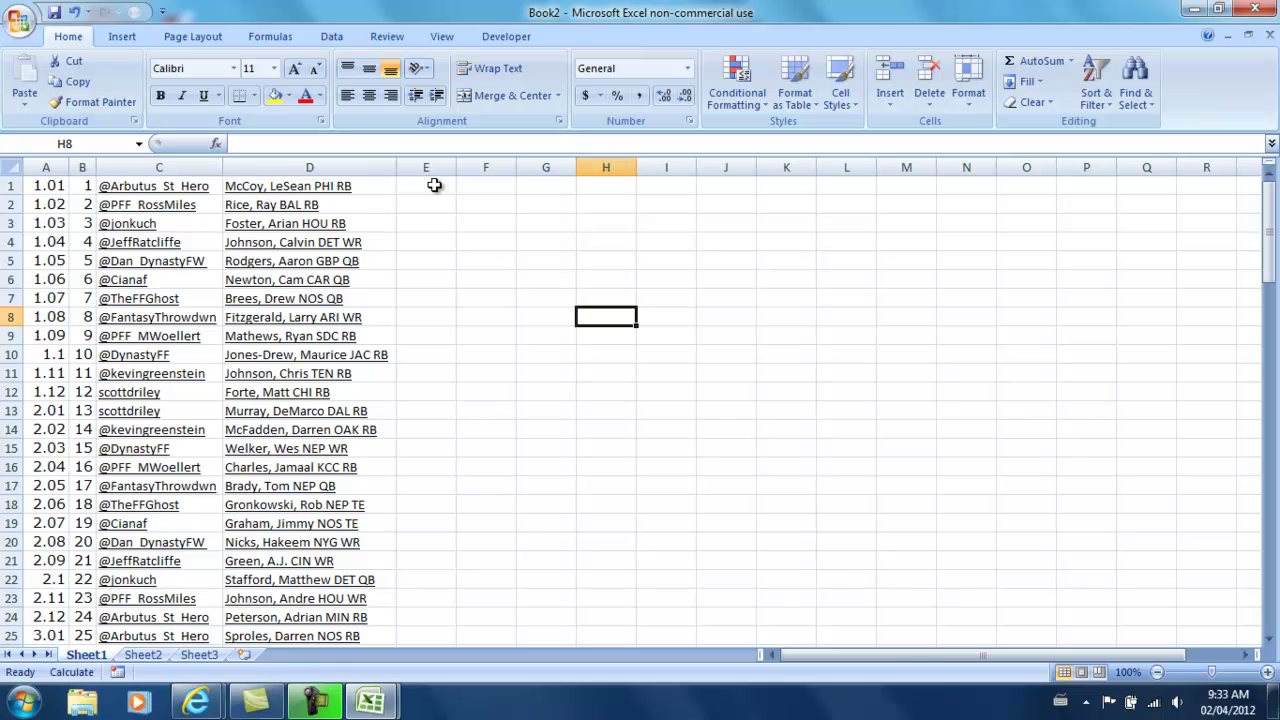
# Select the player names in D1:D41.
pyautogui.press('Left')
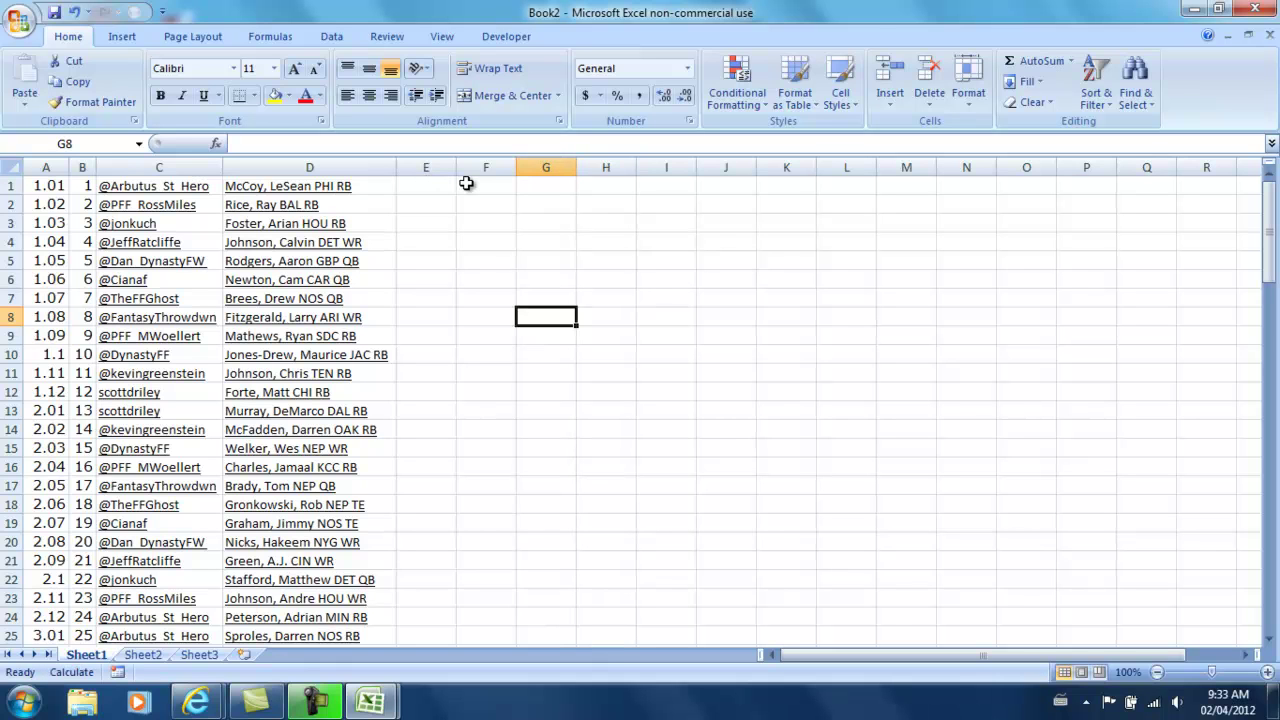
pyautogui.press('Up')
pyautogui.press('Up')
pyautogui.press('Up')
pyautogui.press('Up')
pyautogui.press('Up')
pyautogui.press('Up')
pyautogui.press('Up')
pyautogui.press('Left')
pyautogui.press('Left')
pyautogui.press('Left')
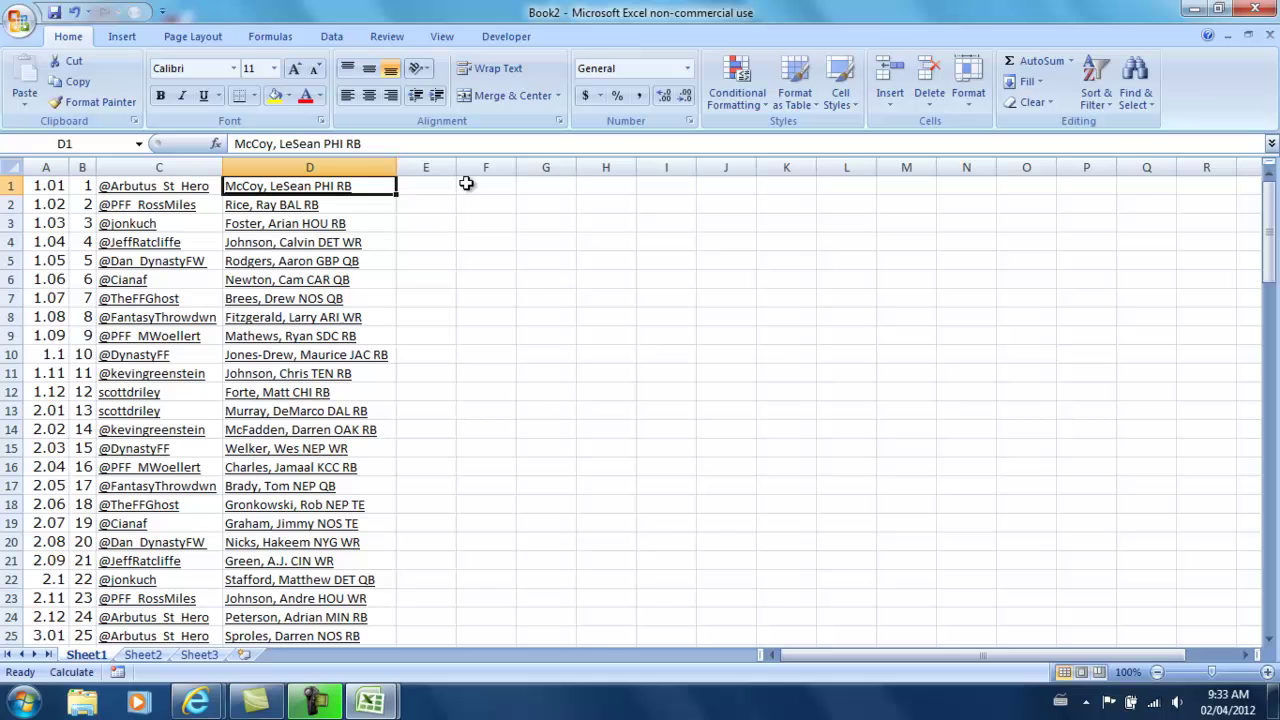
pyautogui.hotkey('ctrl', 'shift', 'Down')
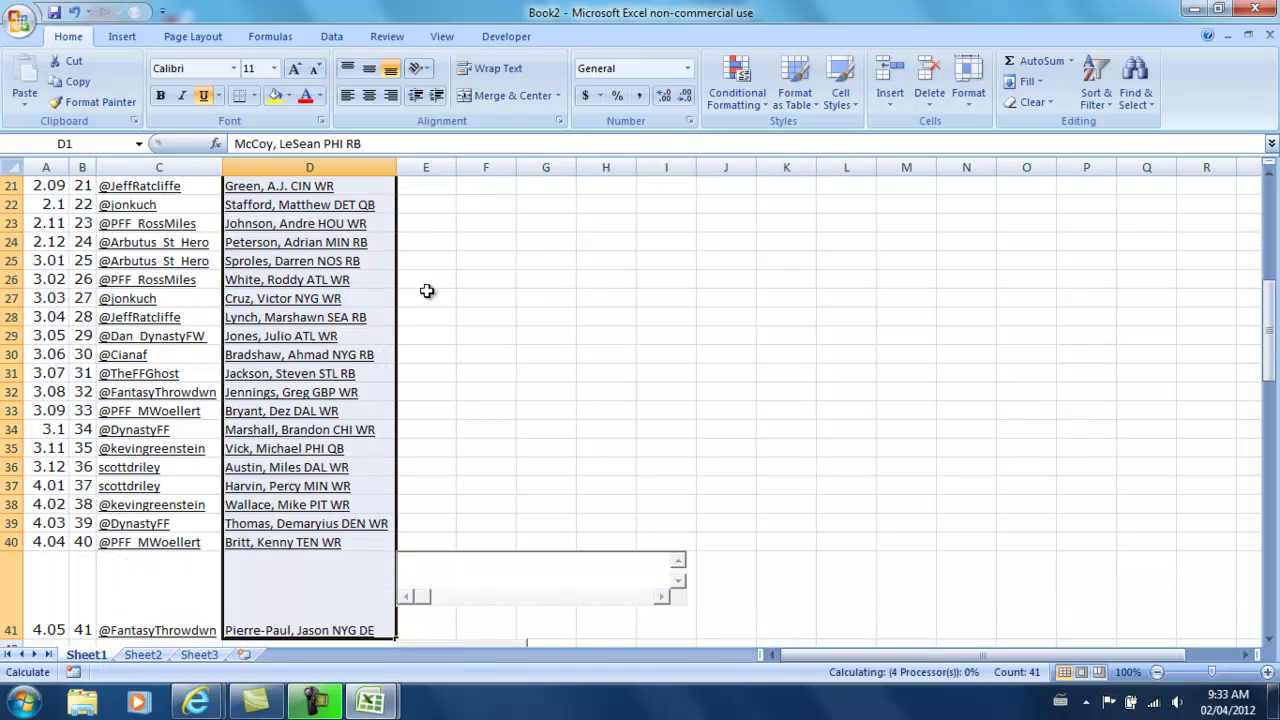
# Split column D's player names at the comma with Text to Columns.
pyautogui.click(332, 36)
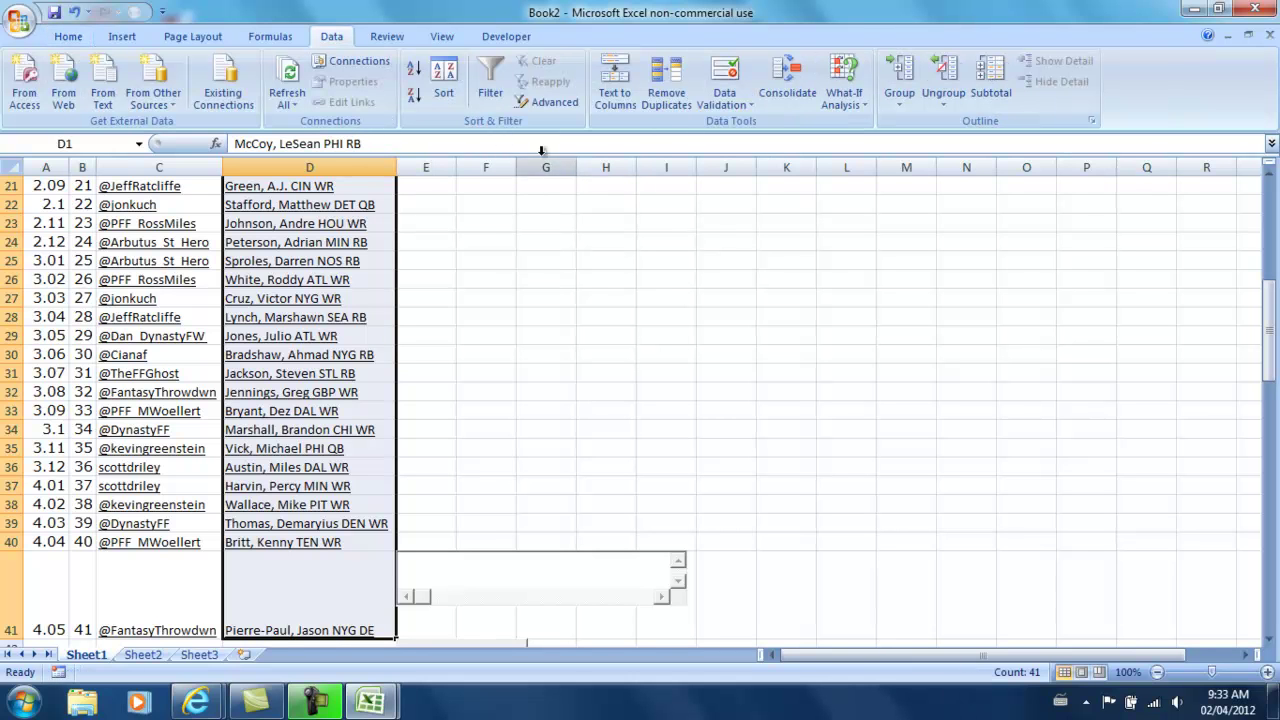
pyautogui.click(616, 100)
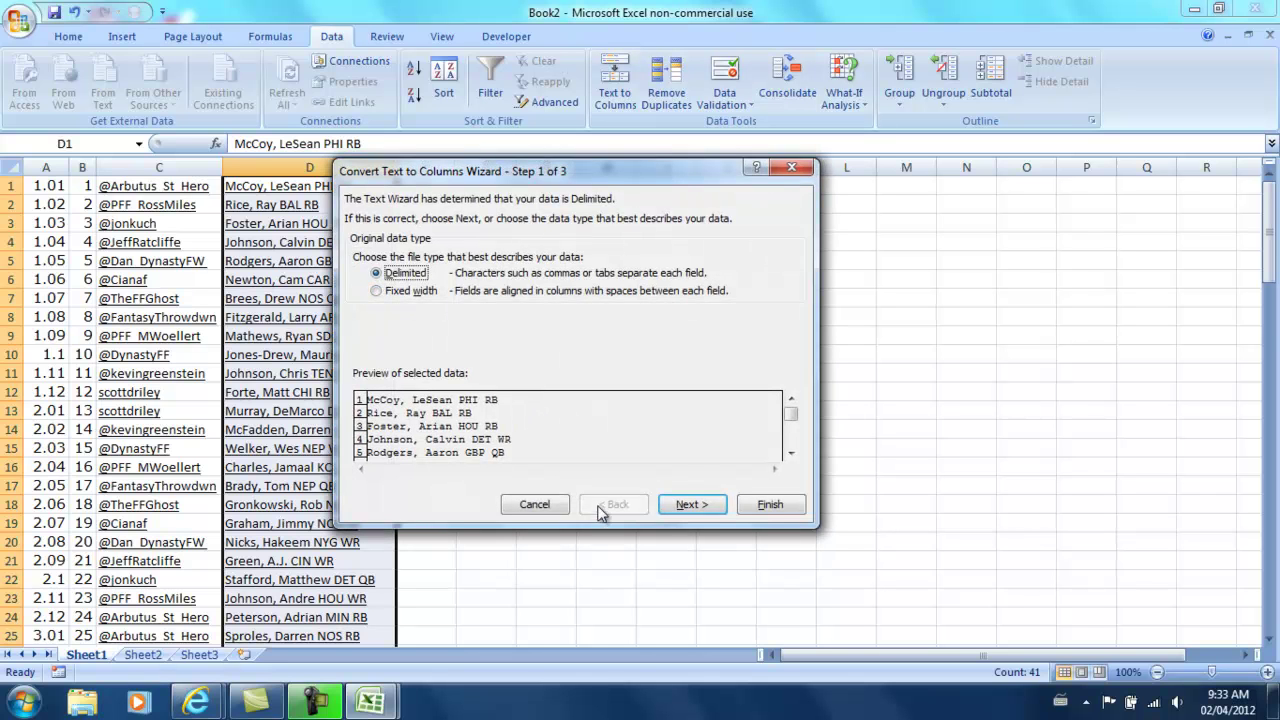
pyautogui.click(692, 505)
pyautogui.click(372, 253)
pyautogui.click(380, 289)
pyautogui.click(770, 505)
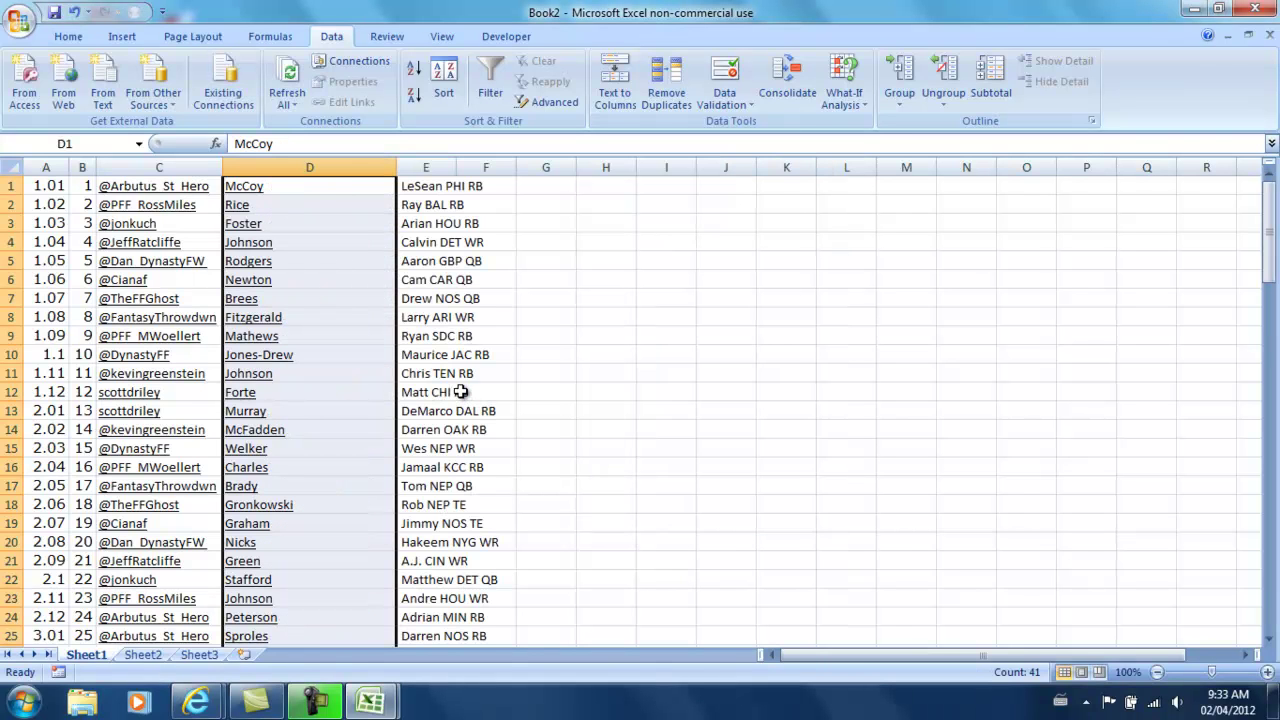
# Split column E's entries down to row 41 at spaces with Text to Columns.
pyautogui.press('Right')
pyautogui.press('Right')
pyautogui.press('Right')
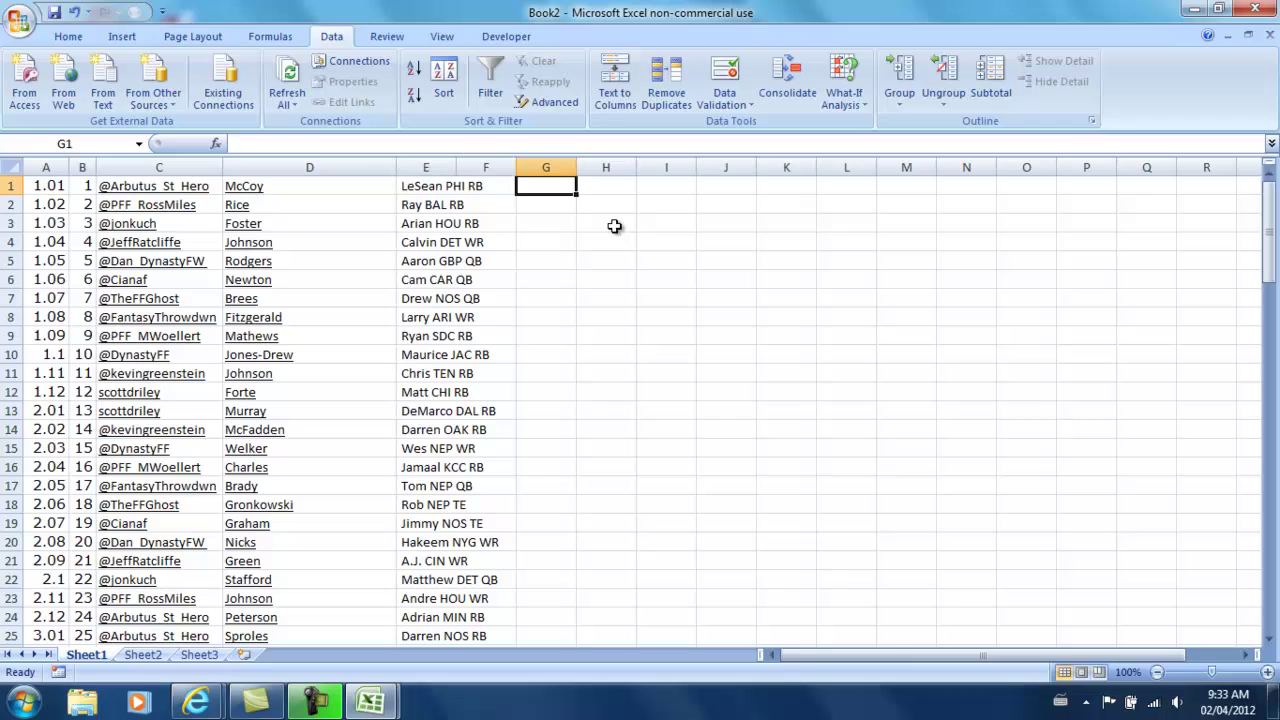
pyautogui.press('Left')
pyautogui.press('Left')
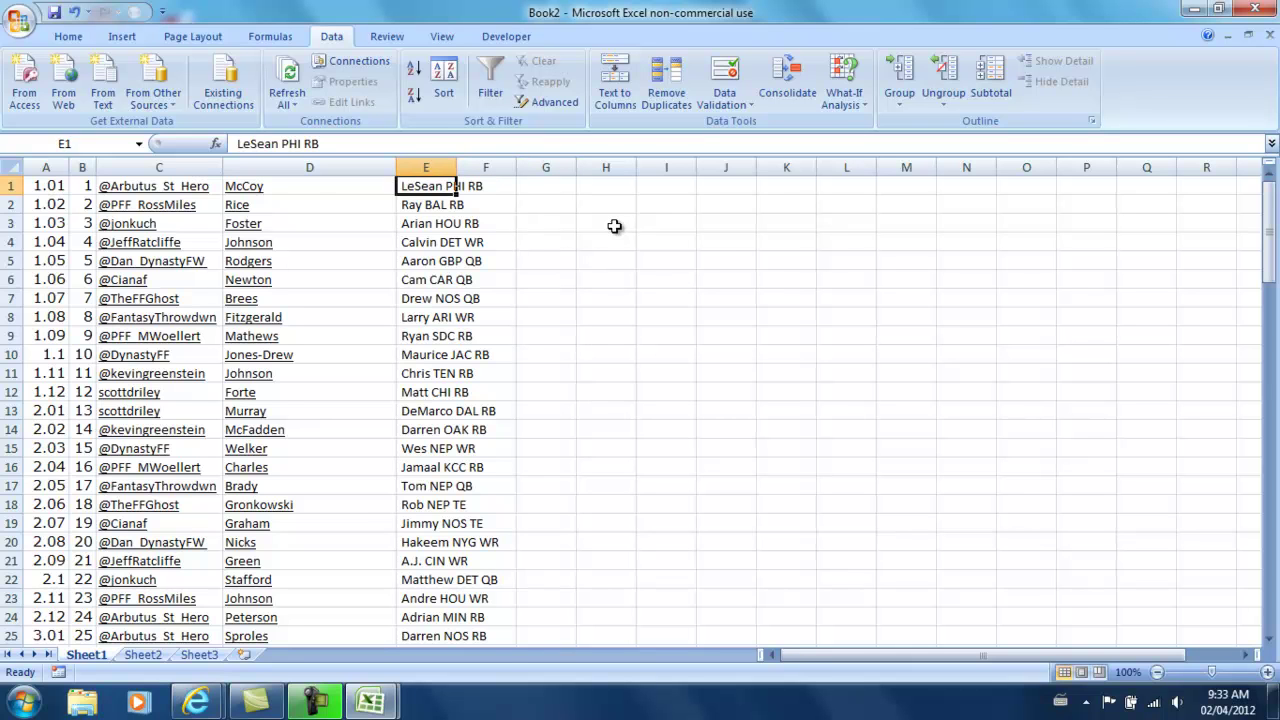
pyautogui.hotkey('ctrl', 'shift', 'Down')
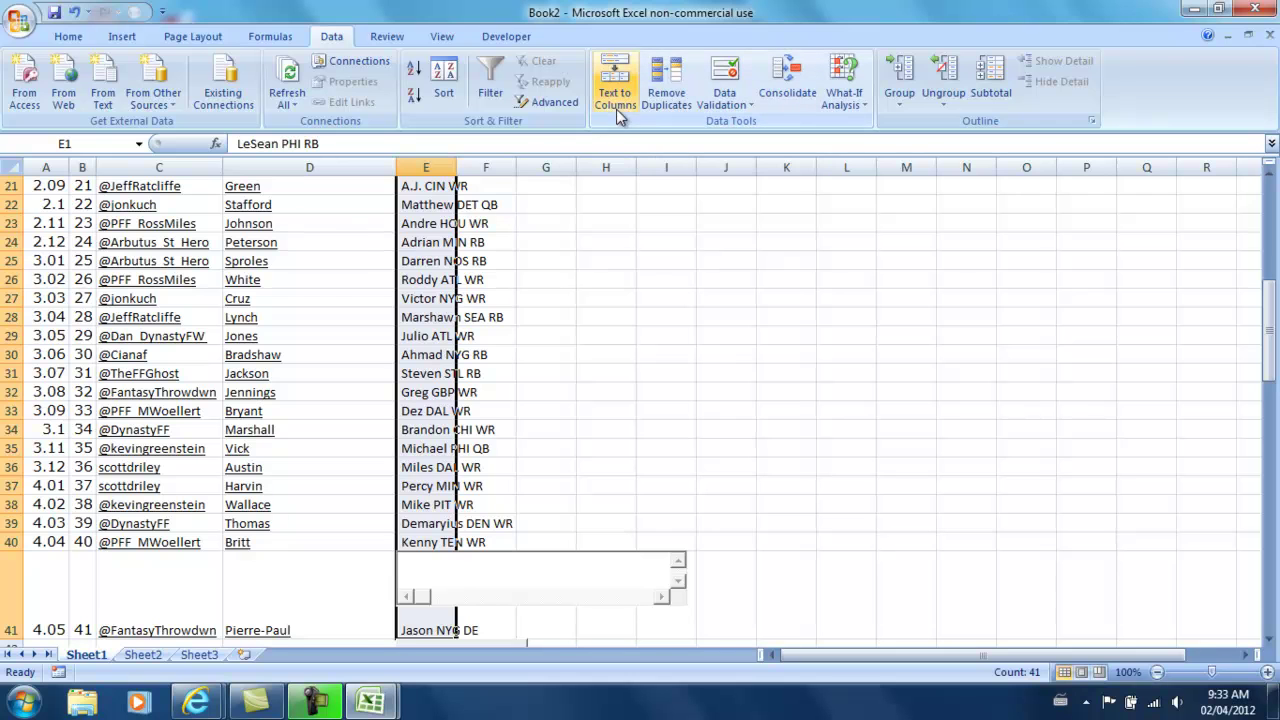
pyautogui.click(616, 109)
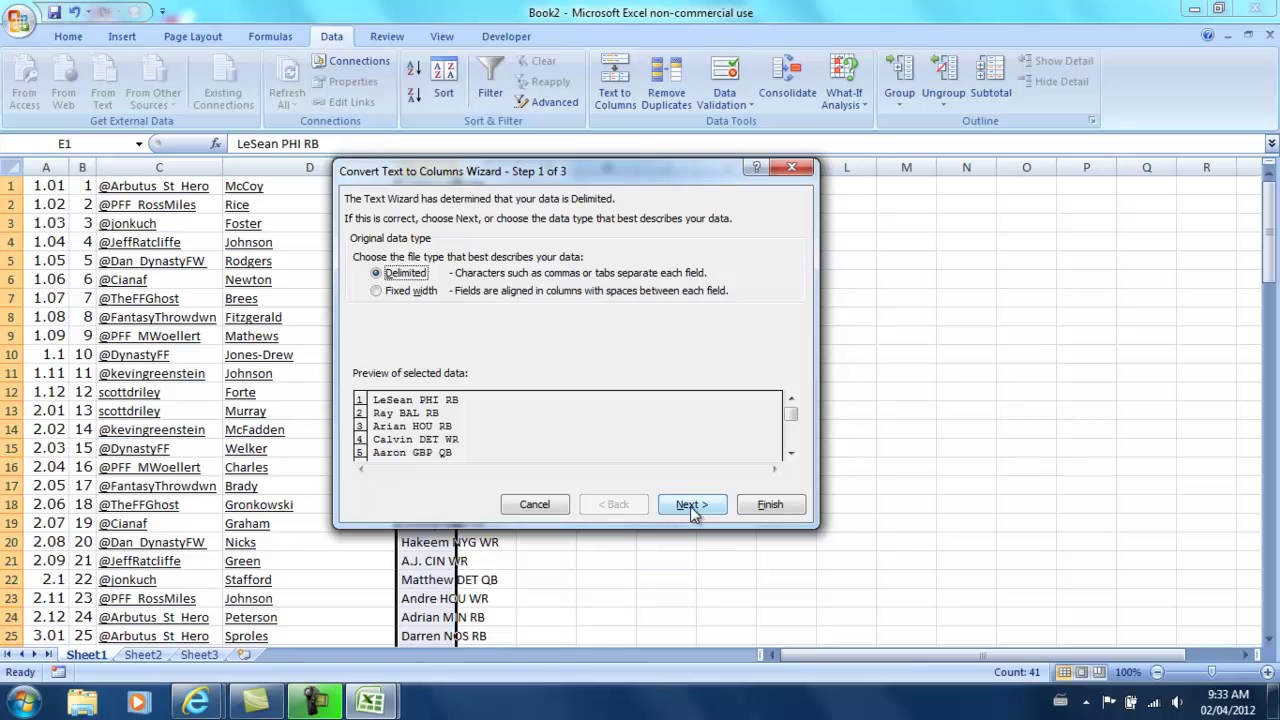
pyautogui.click(693, 505)
pyautogui.click(360, 289)
pyautogui.click(360, 307)
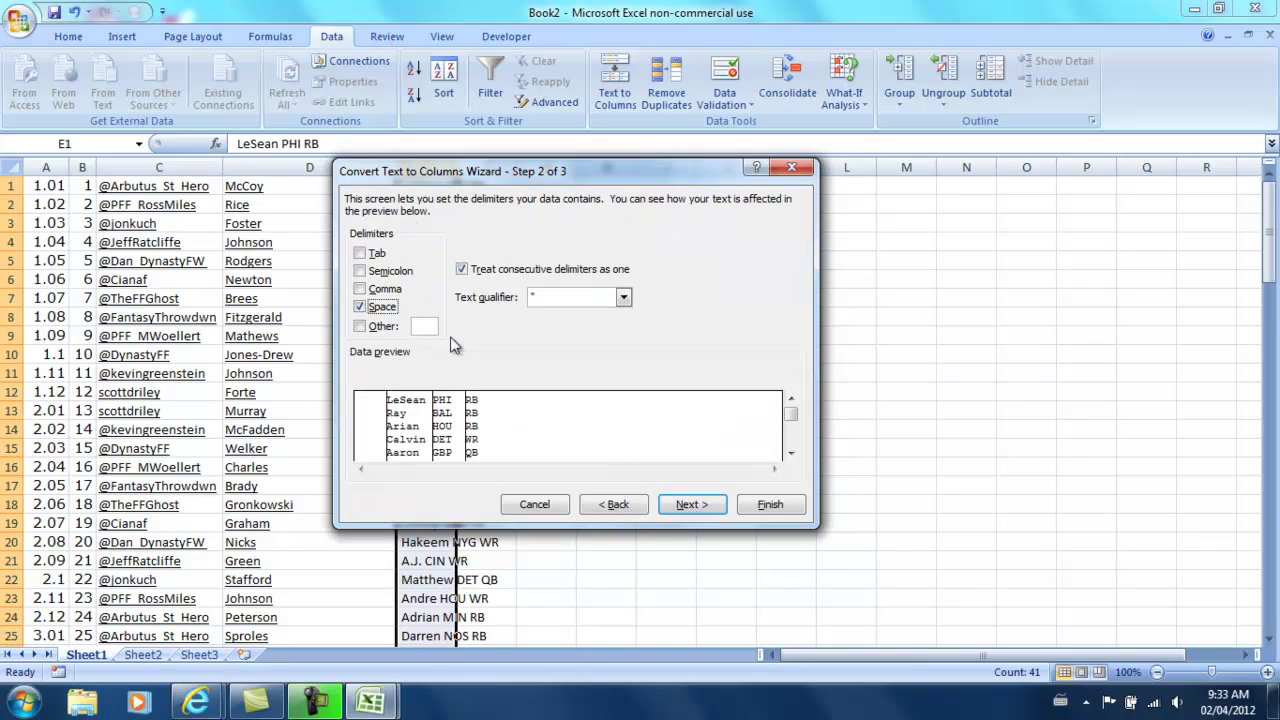
pyautogui.click(769, 506)
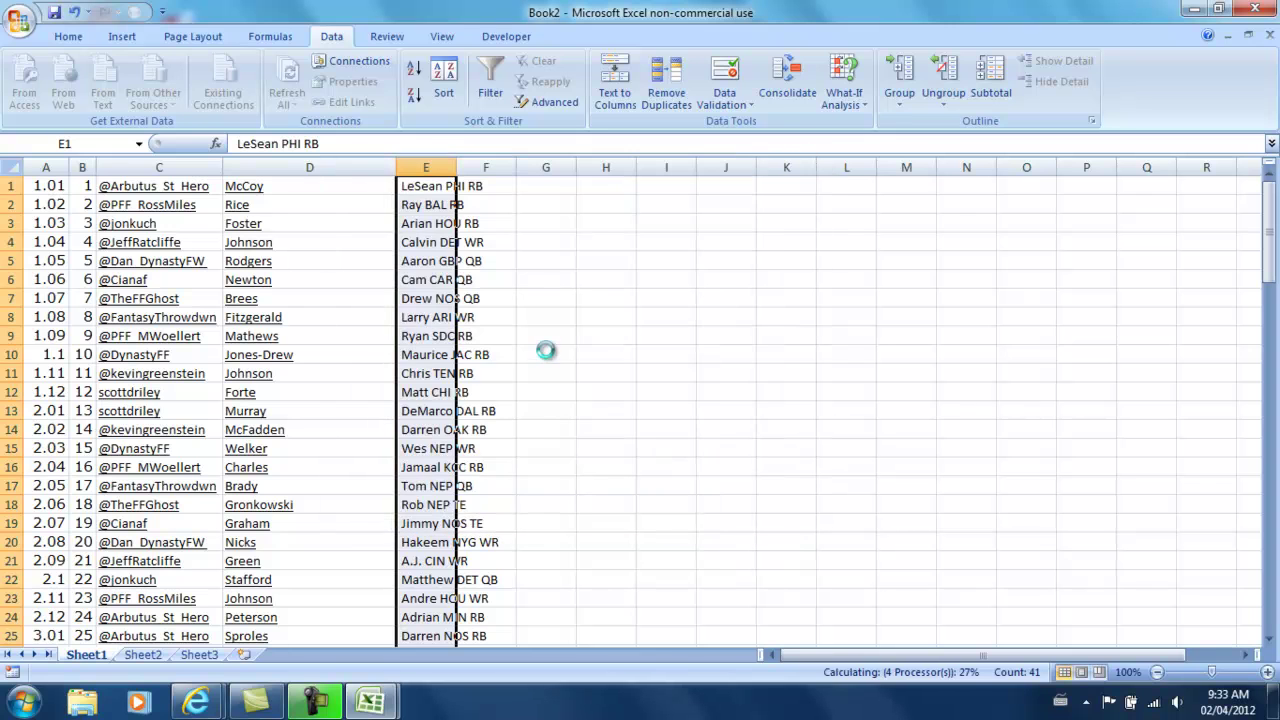
# Select D42:D92 and split those entries at the comma with Text to Columns.
pyautogui.scroll(-9, 657, 374)
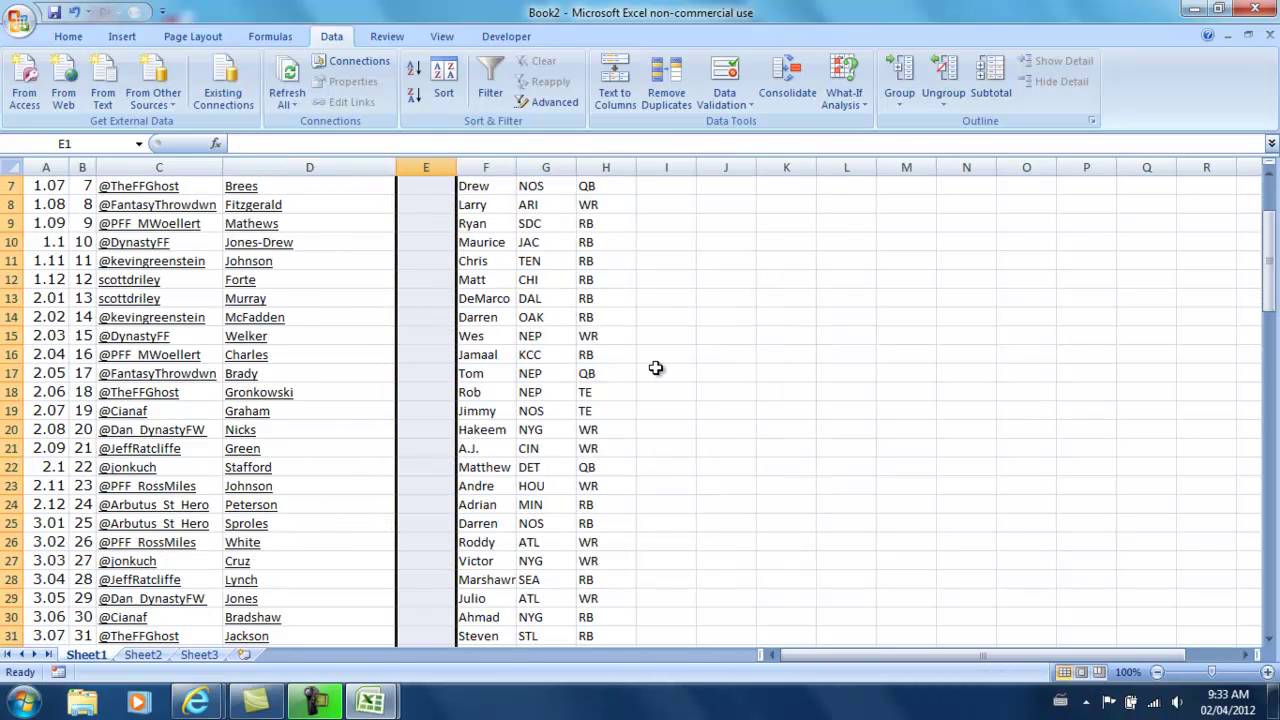
pyautogui.scroll(-4, 655, 379)
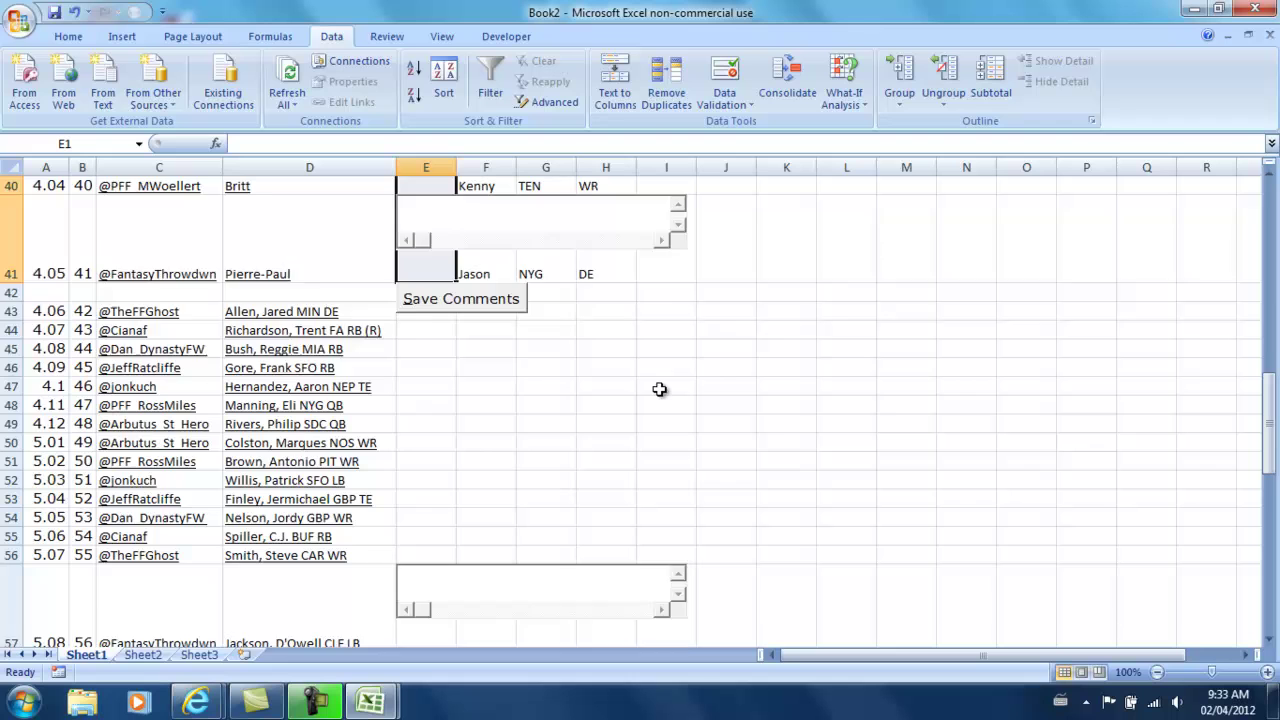
pyautogui.scroll(1, 657, 385)
pyautogui.click(484, 440)
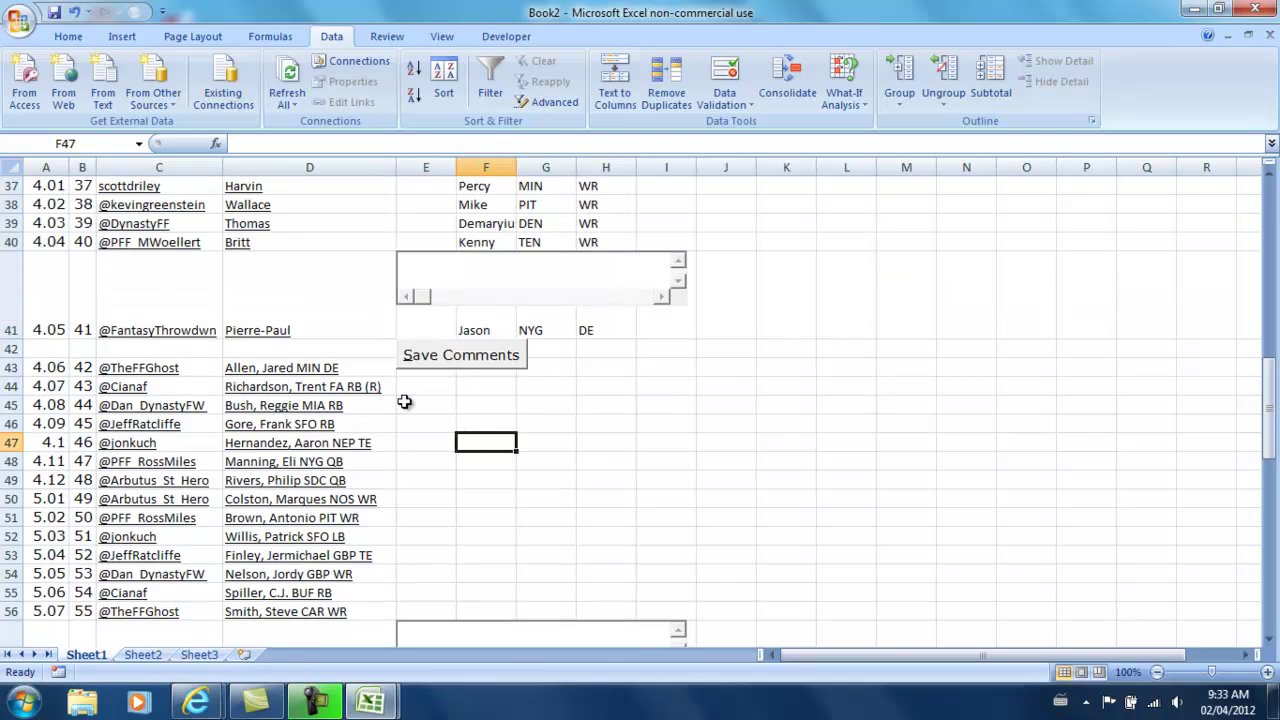
pyautogui.click(332, 352)
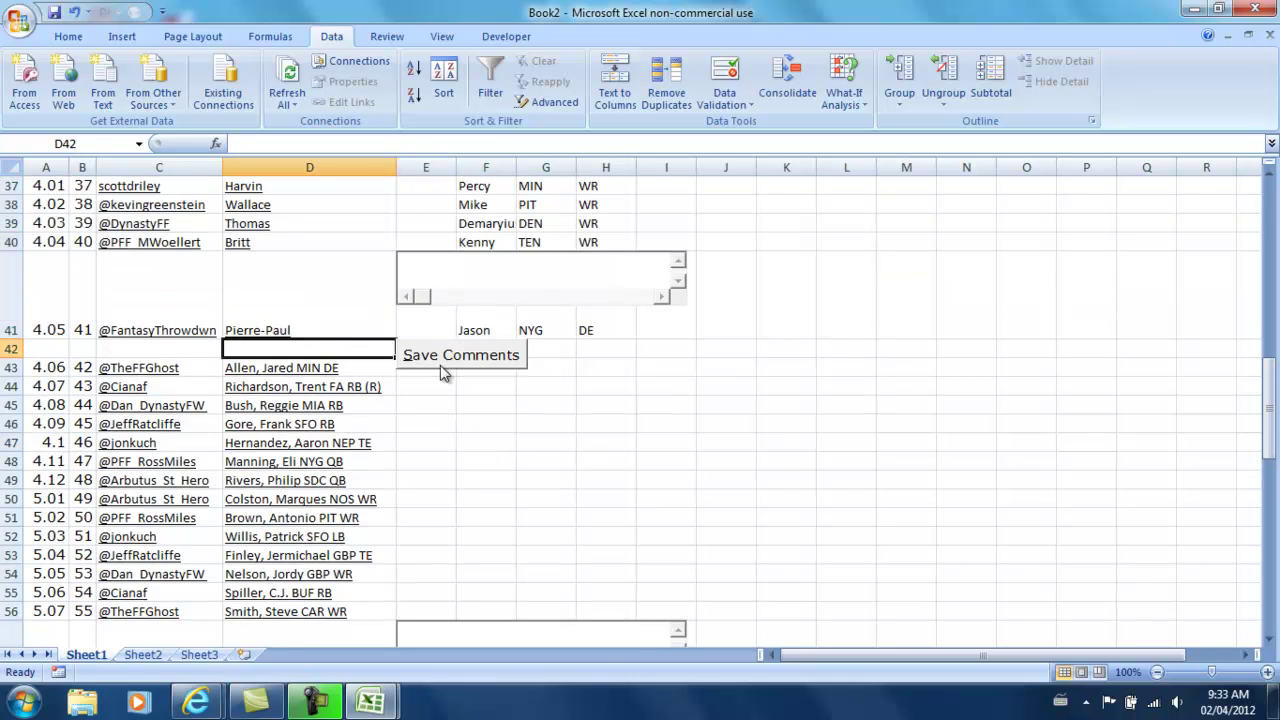
pyautogui.click(441, 366)
pyautogui.moveTo(309, 348); pyautogui.dragTo(410, 476)
pyautogui.moveTo(422, 408); pyautogui.dragTo(423, 340)
pyautogui.scroll(7, 602, 347)
pyautogui.scroll(10, 780, 409)
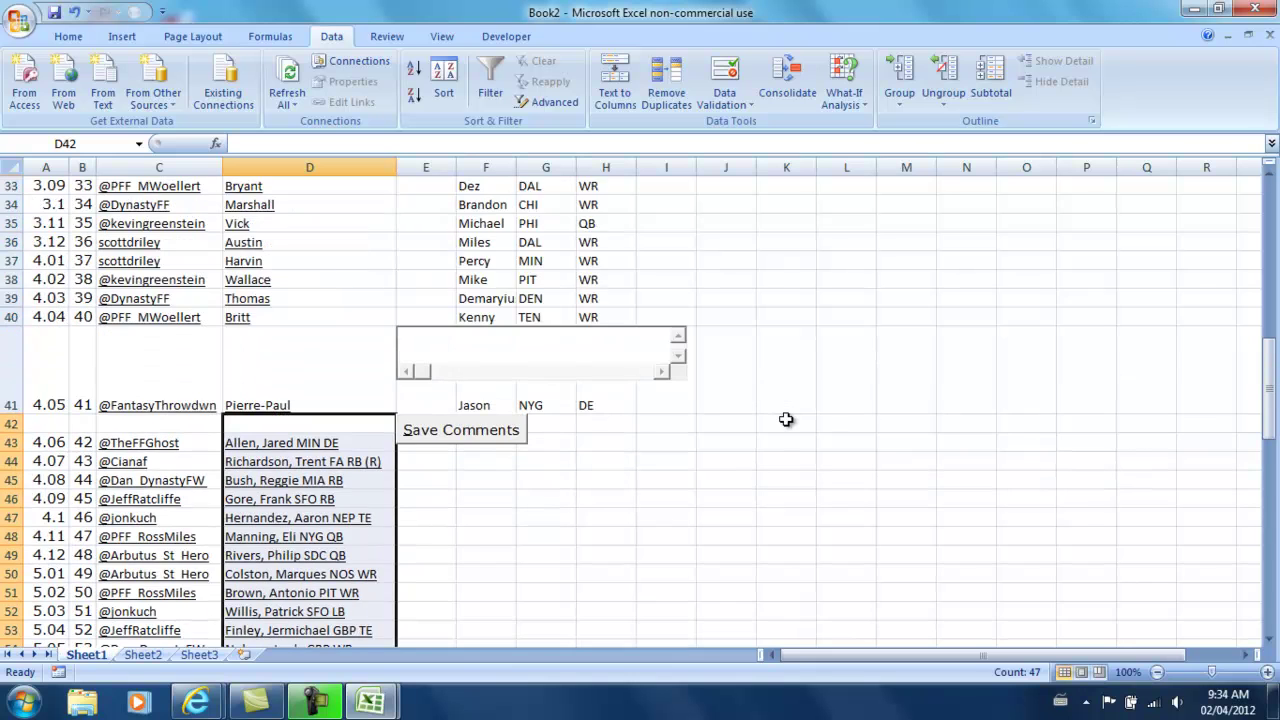
pyautogui.scroll(-2, 786, 419)
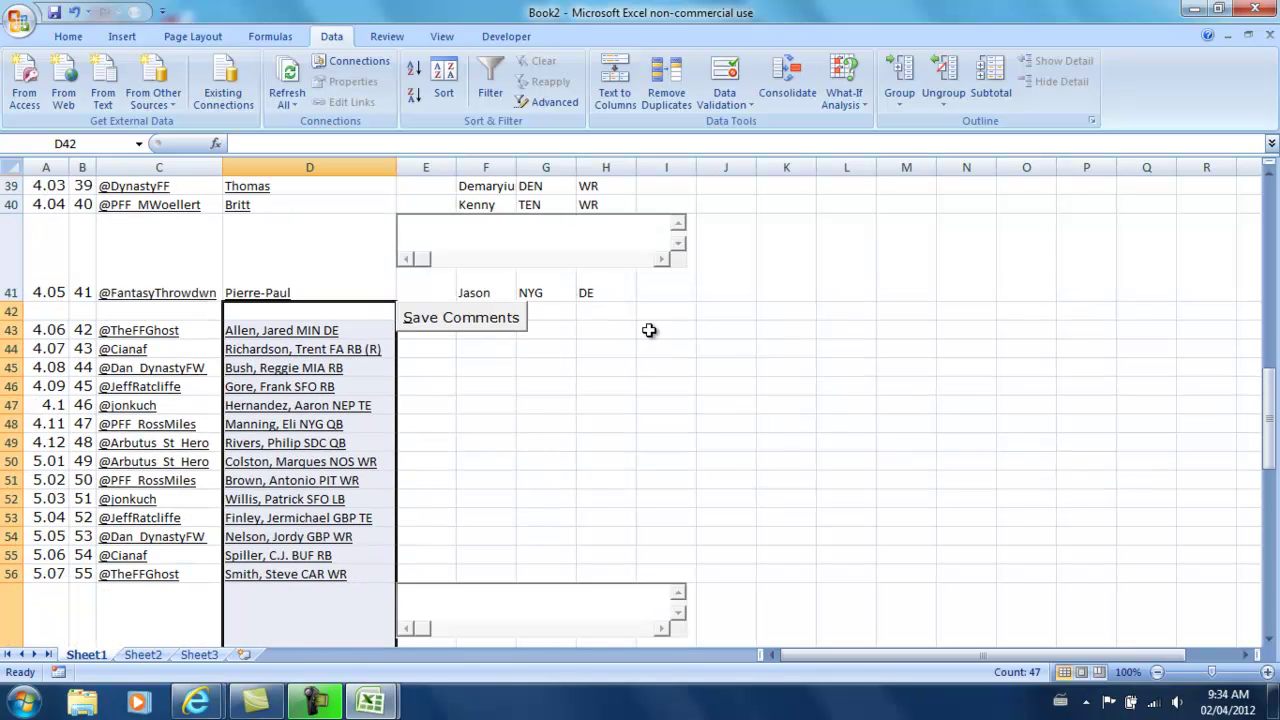
pyautogui.click(606, 92)
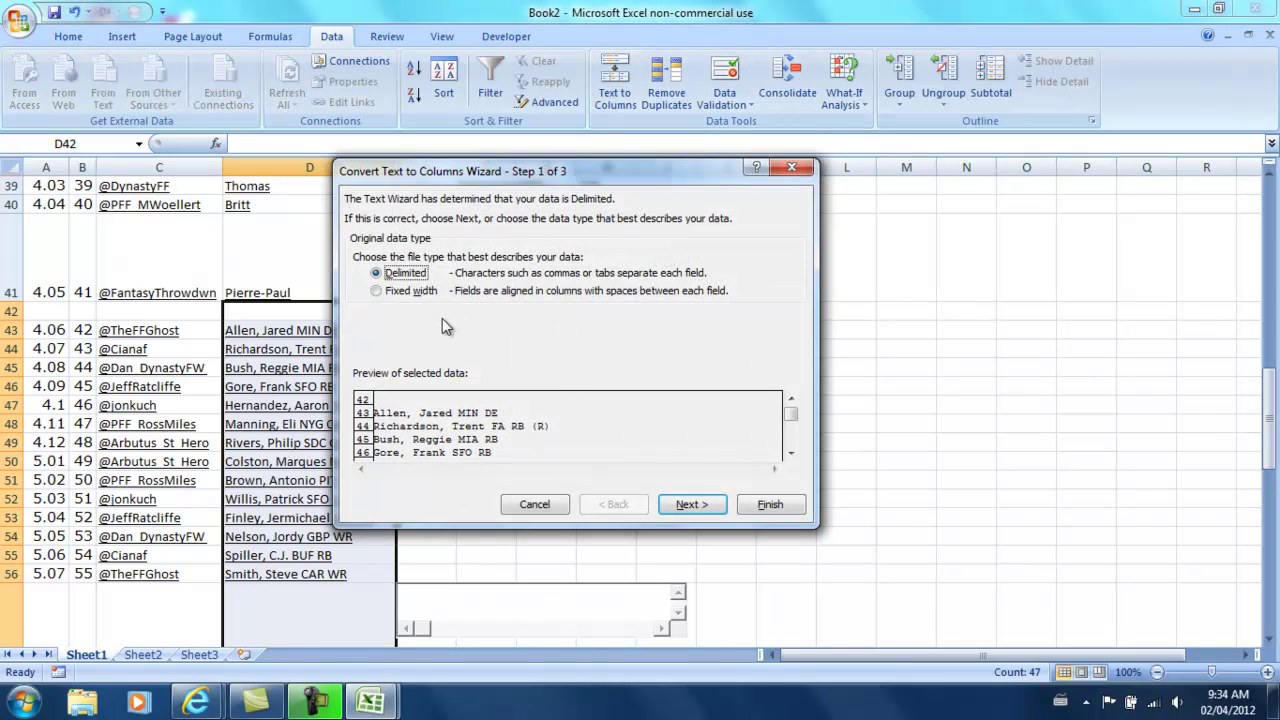
pyautogui.click(691, 504)
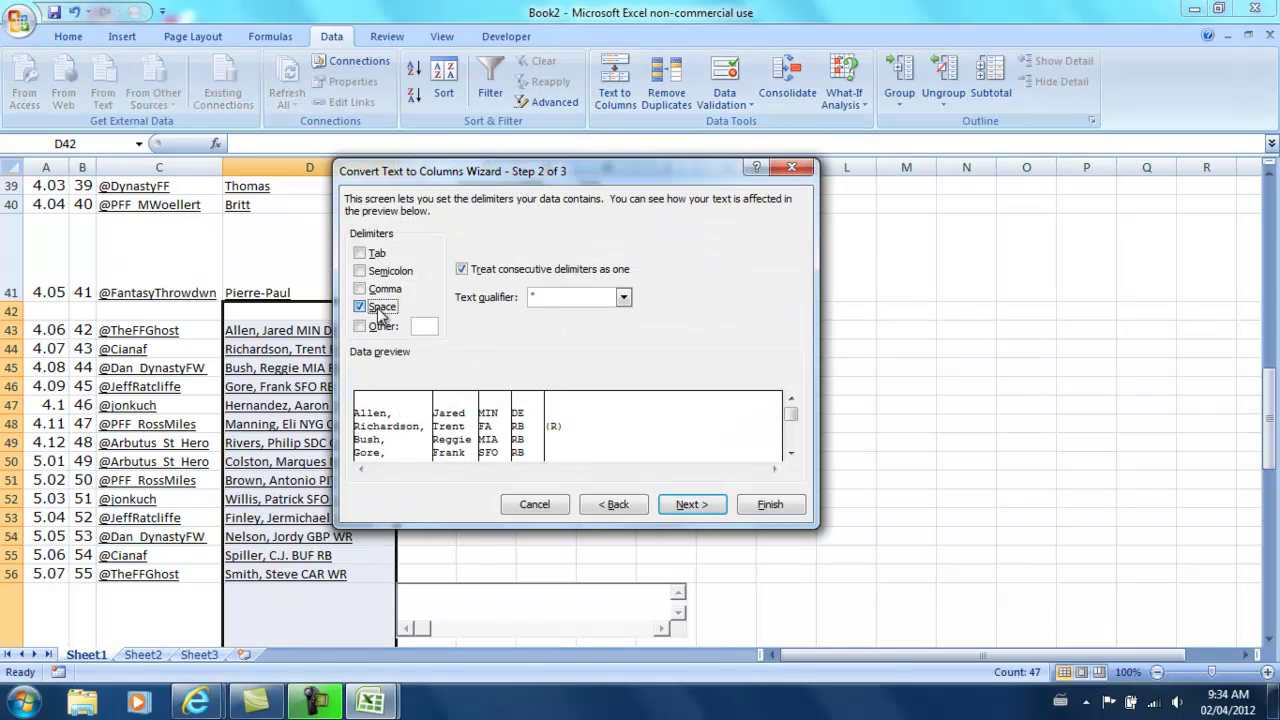
pyautogui.click(384, 307)
pyautogui.click(386, 289)
pyautogui.click(765, 505)
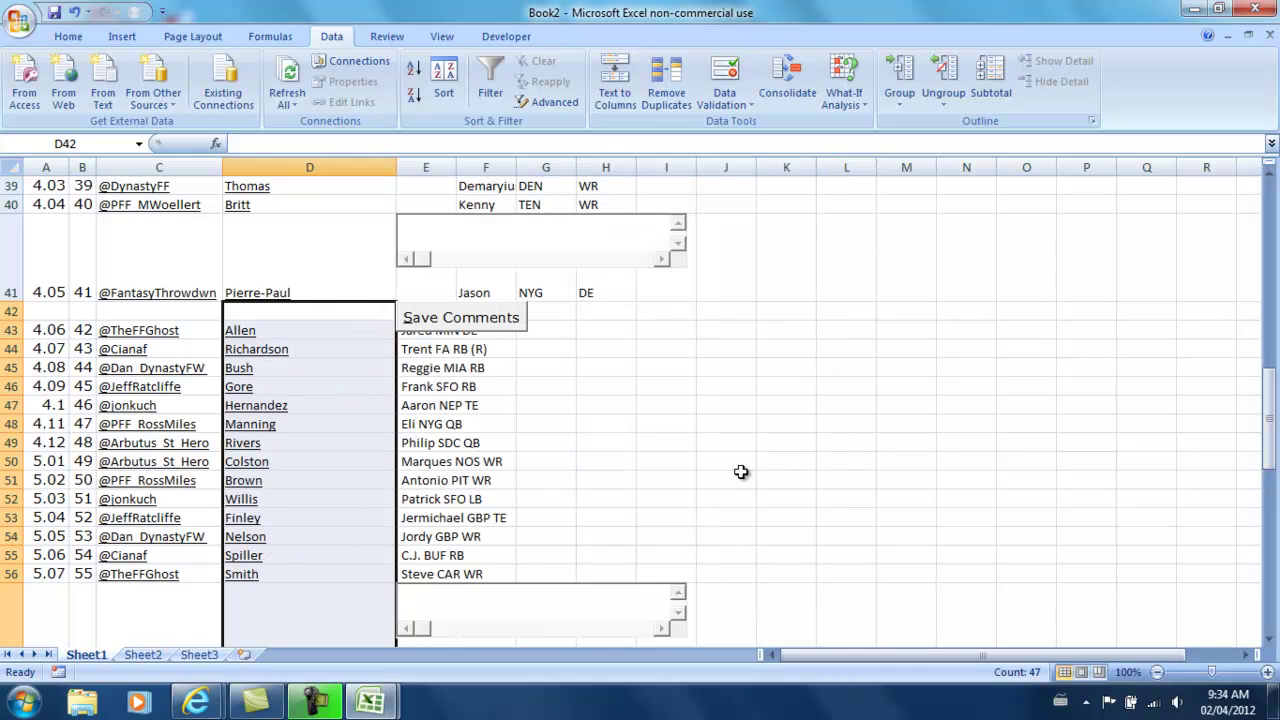
# Select E42:E92 and split them at spaces into first name, team and position.
pyautogui.hotkey('shift', 'Down')
pyautogui.hotkey('shift', 'Down')
pyautogui.hotkey('shift', 'Down')
pyautogui.hotkey('shift', 'Down')
pyautogui.hotkey('shift', 'Down')
pyautogui.hotkey('shift', 'Down')
pyautogui.hotkey('shift', 'Down')
pyautogui.hotkey('shift', 'Down')
pyautogui.hotkey('shift', 'Down')
pyautogui.hotkey('shift', 'Down')
pyautogui.hotkey('shift', 'Down')
pyautogui.hotkey('shift', 'Down')
pyautogui.hotkey('shift', 'Down')
pyautogui.hotkey('shift', 'Down')
pyautogui.hotkey('shift', 'Down')
pyautogui.hotkey('shift', 'Down')
pyautogui.hotkey('shift', 'Down')
pyautogui.hotkey('shift', 'Down')
pyautogui.hotkey('shift', 'Down')
pyautogui.hotkey('shift', 'Down')
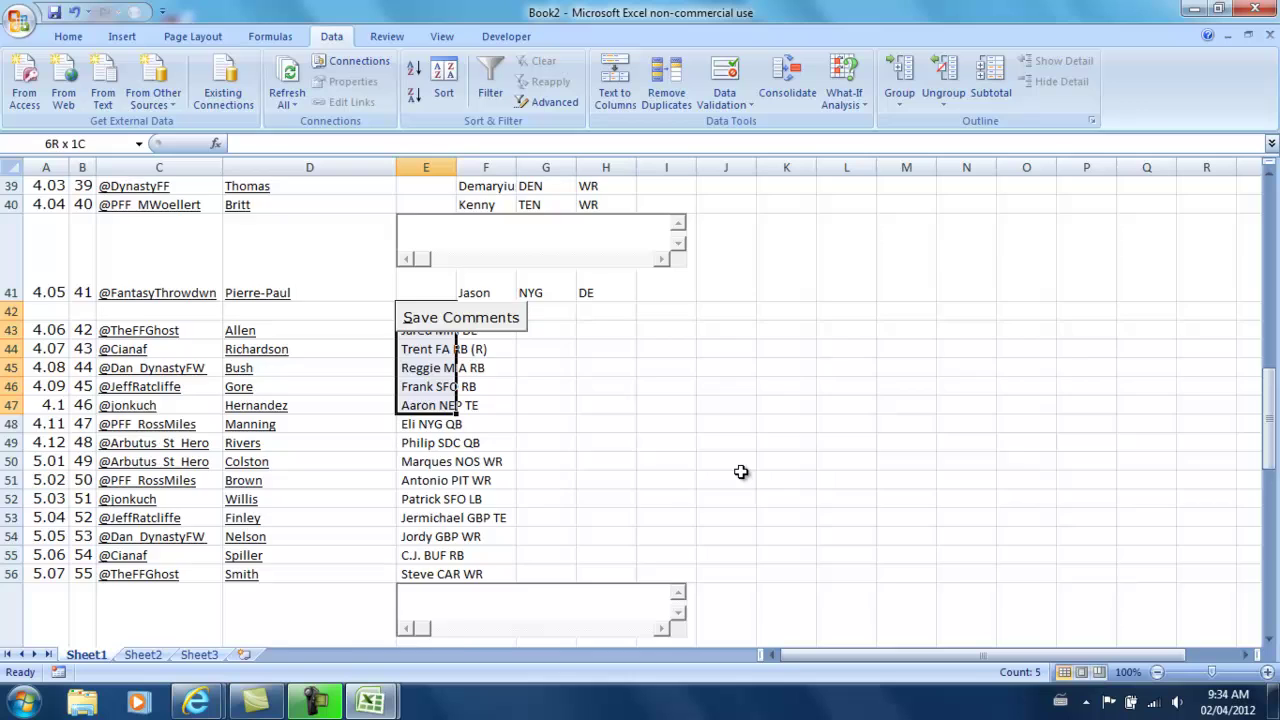
pyautogui.hotkey('shift', 'Down')
pyautogui.hotkey('shift', 'Down')
pyautogui.hotkey('shift', 'Down')
pyautogui.hotkey('shift', 'Down')
pyautogui.hotkey('shift', 'Down')
pyautogui.hotkey('shift', 'Down')
pyautogui.hotkey('shift', 'Down')
pyautogui.hotkey('shift', 'Down')
pyautogui.hotkey('shift', 'Down')
pyautogui.hotkey('shift', 'Down')
pyautogui.hotkey('shift', 'Down')
pyautogui.hotkey('shift', 'Down')
pyautogui.hotkey('shift', 'Down')
pyautogui.hotkey('shift', 'Down')
pyautogui.hotkey('shift', 'Down')
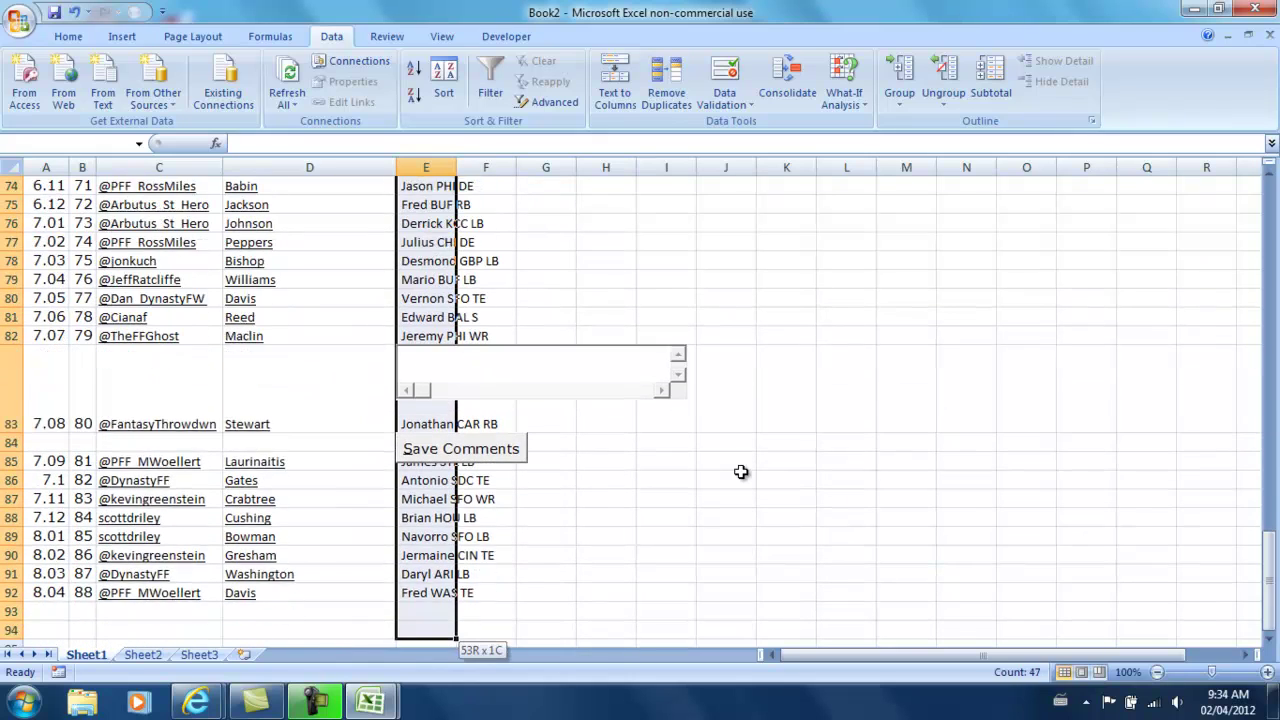
pyautogui.click(630, 100)
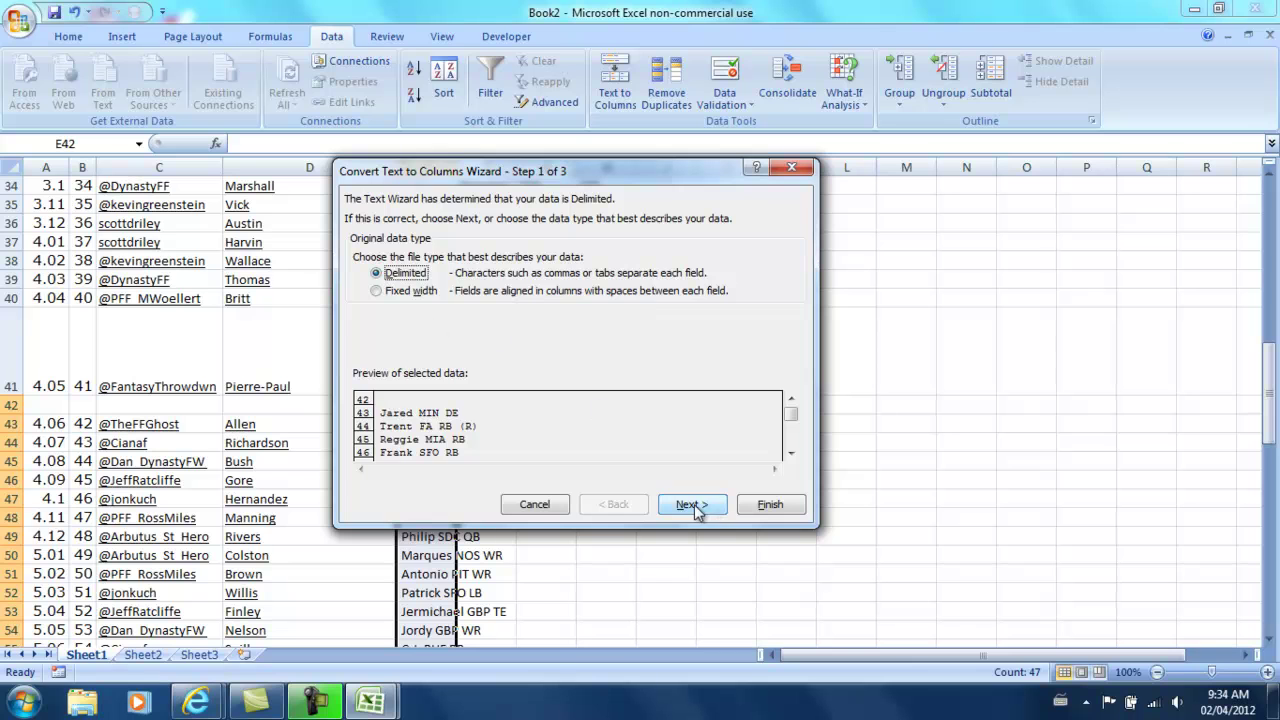
pyautogui.click(690, 504)
pyautogui.click(360, 289)
pyautogui.click(360, 307)
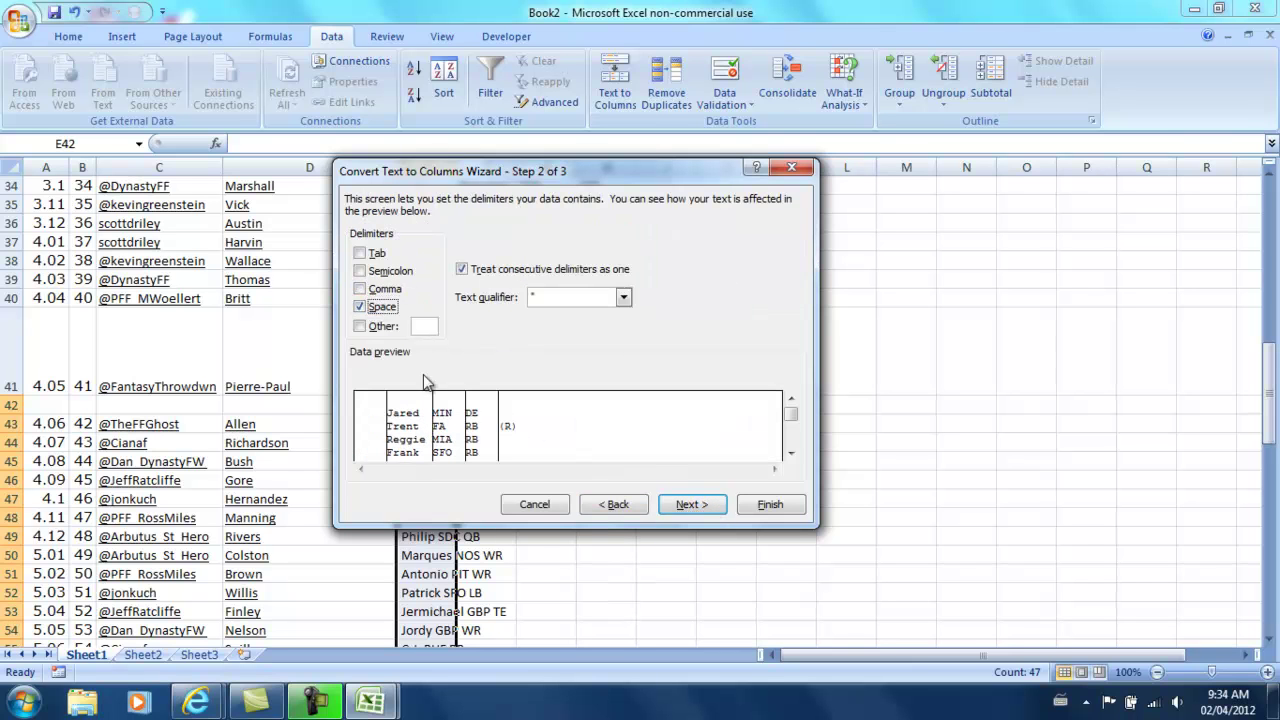
pyautogui.click(770, 505)
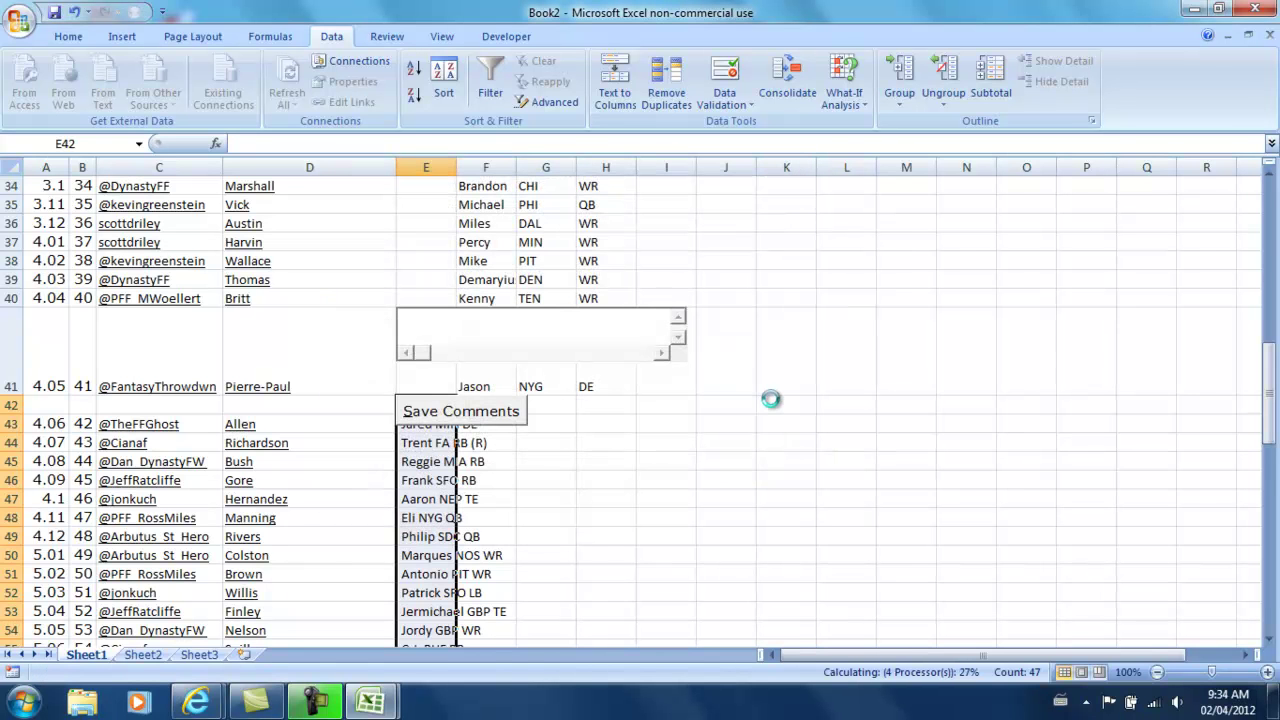
pyautogui.scroll(-14, 731, 436)
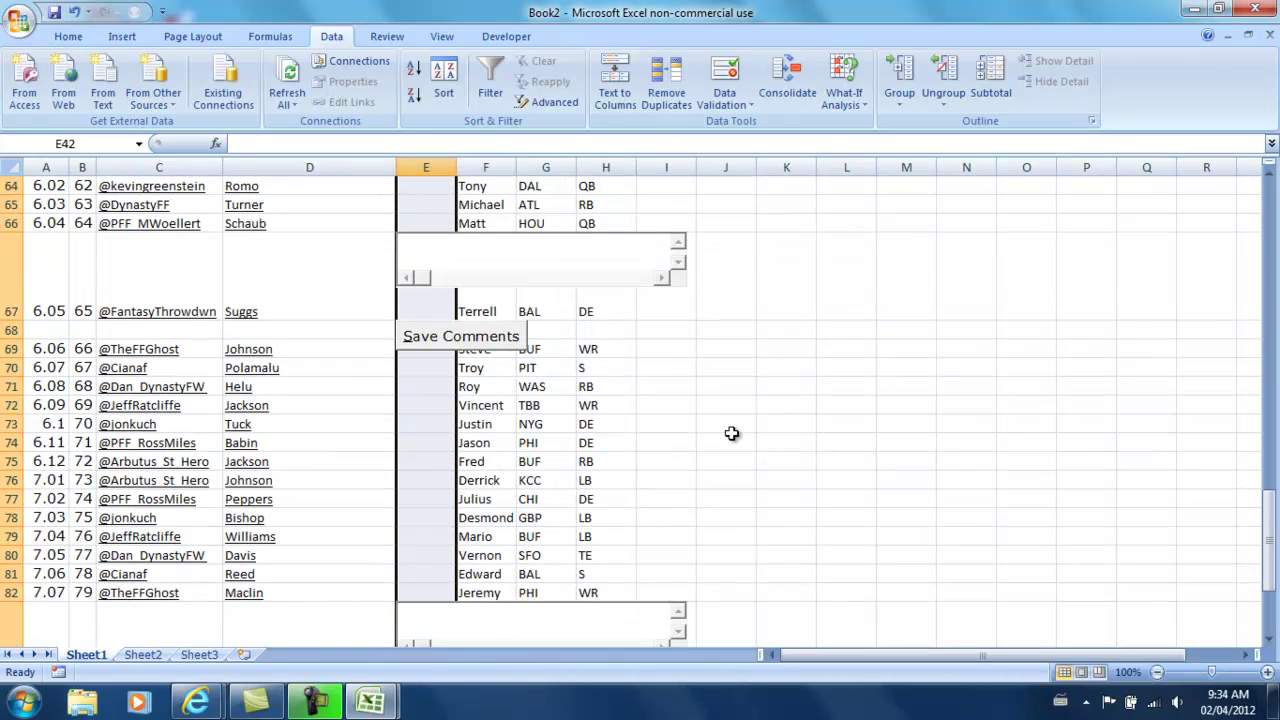
pyautogui.scroll(20, 731, 436)
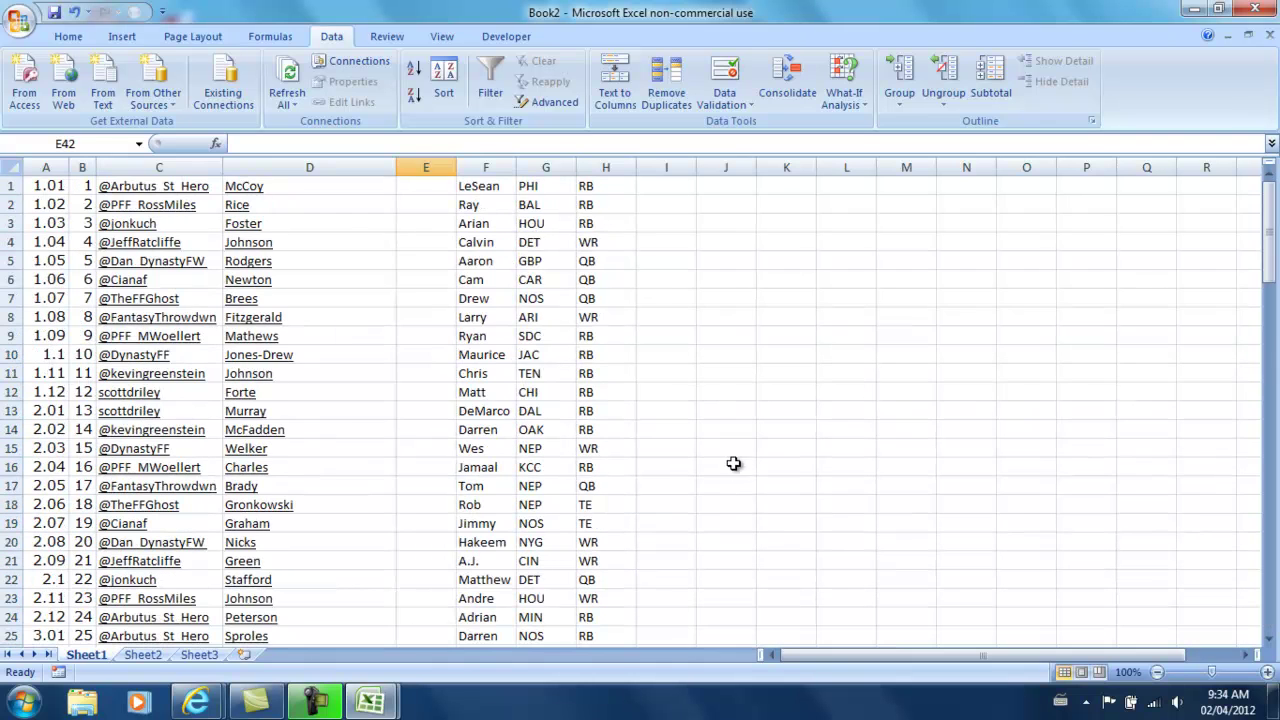
pyautogui.click(722, 185)
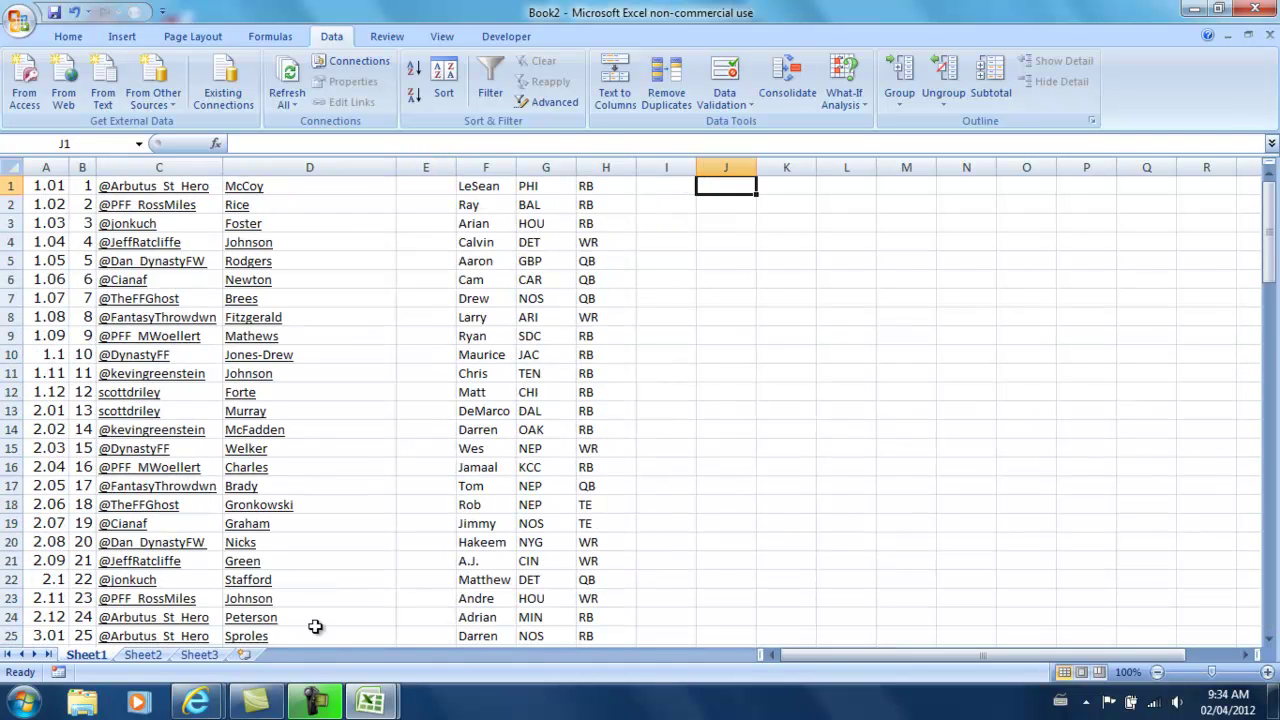
pyautogui.moveTo(360, 712)
pyautogui.click(276, 626)
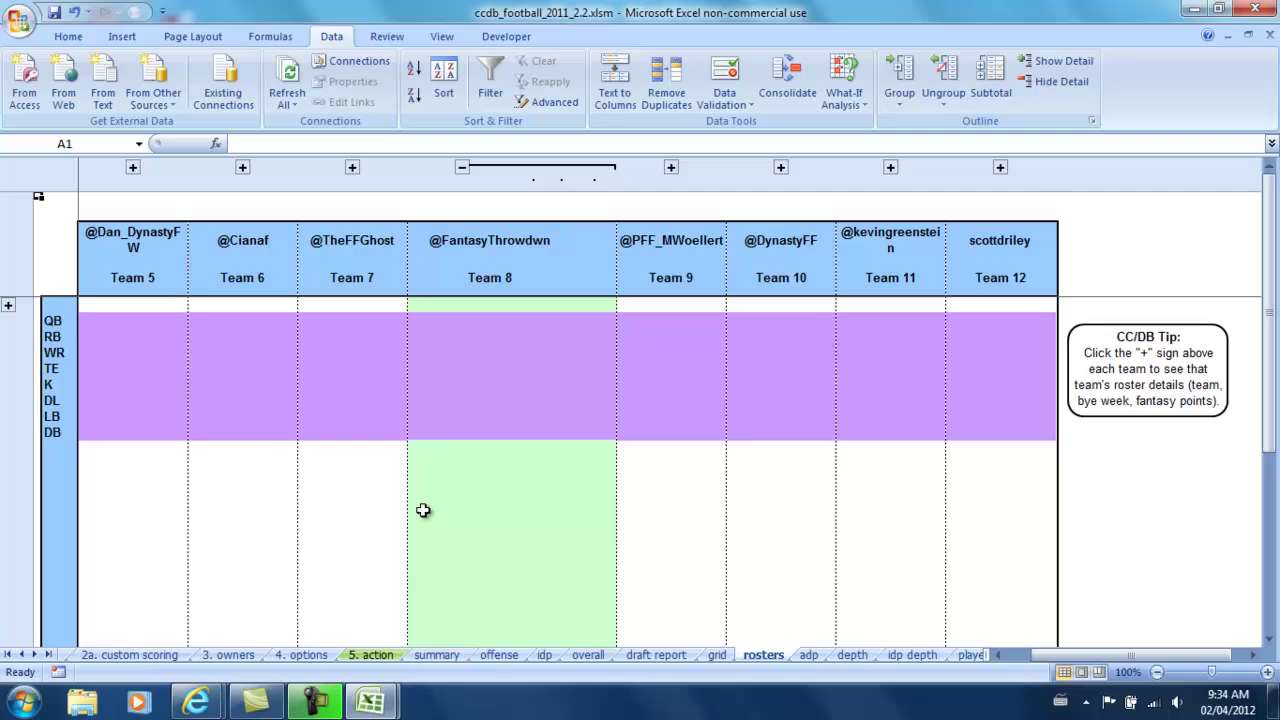
pyautogui.click(653, 655)
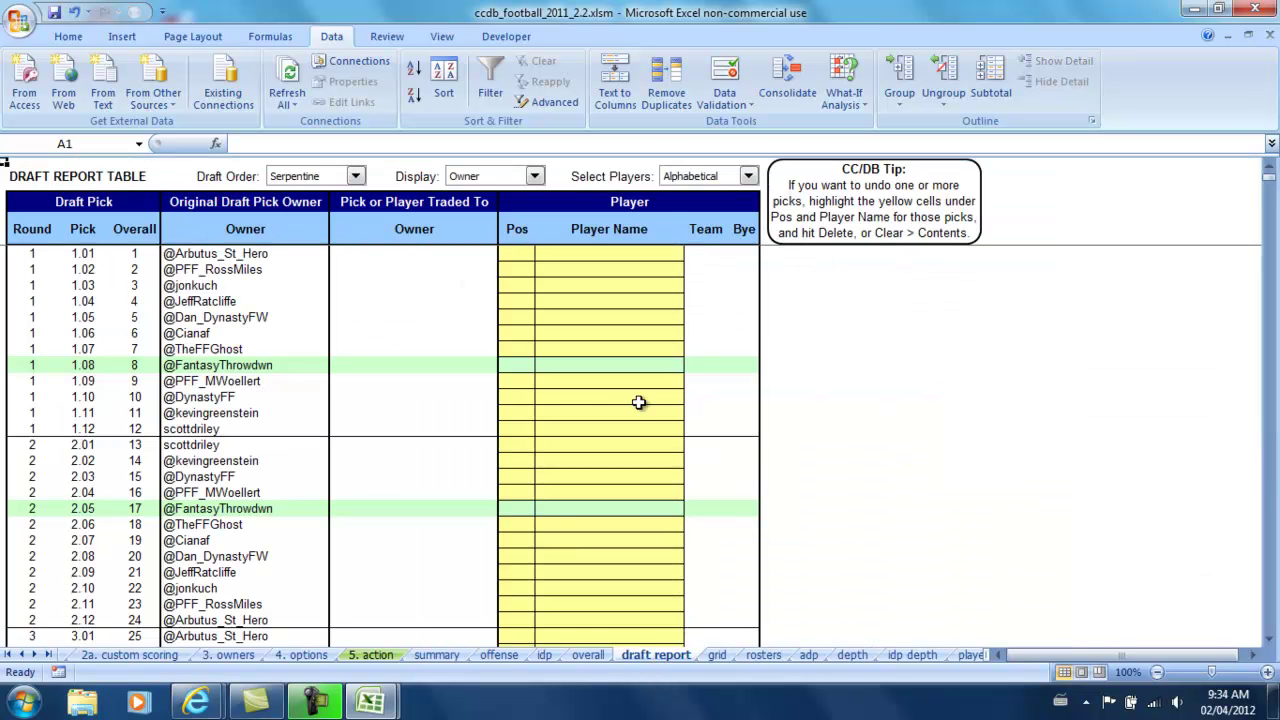
pyautogui.click(586, 253)
pyautogui.scroll(-3, 534, 420)
pyautogui.scroll(3, 540, 421)
pyautogui.moveTo(372, 702)
pyautogui.click(476, 627)
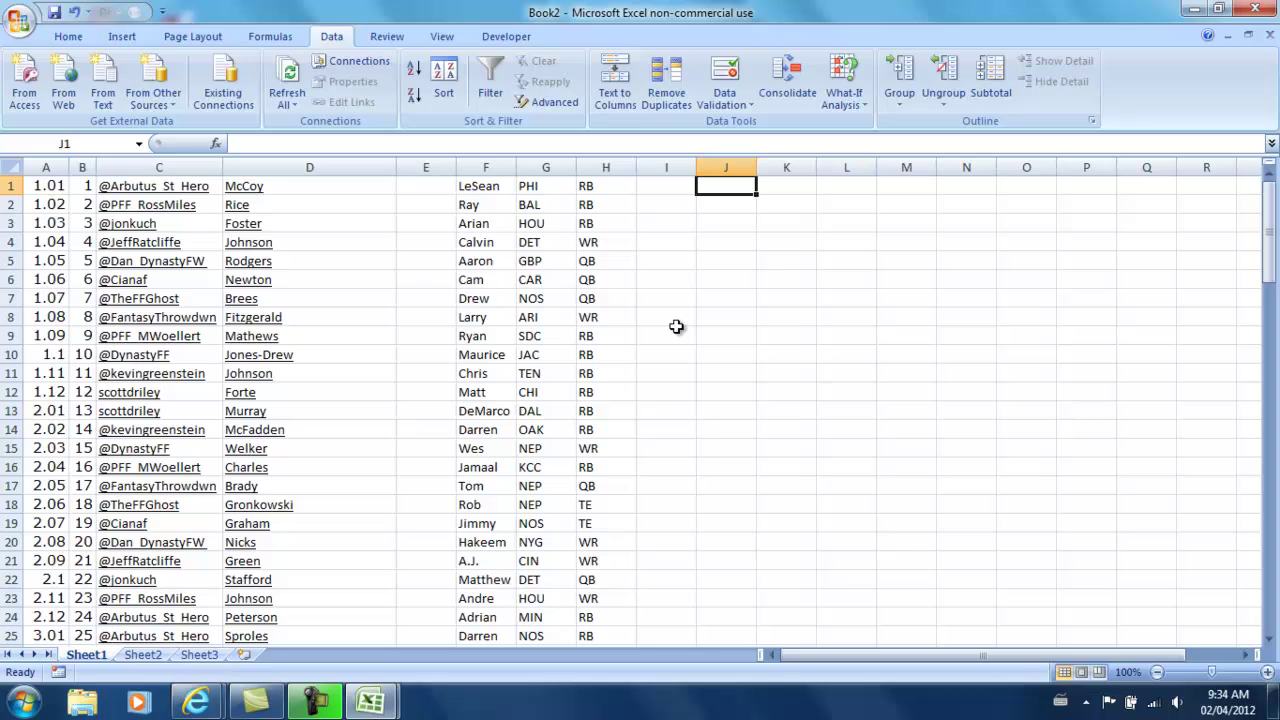
# Enter =TRIM(H1) in J1 to get the trimmed position.
pyautogui.write('=')
pyautogui.press('Left')
pyautogui.press('Left')
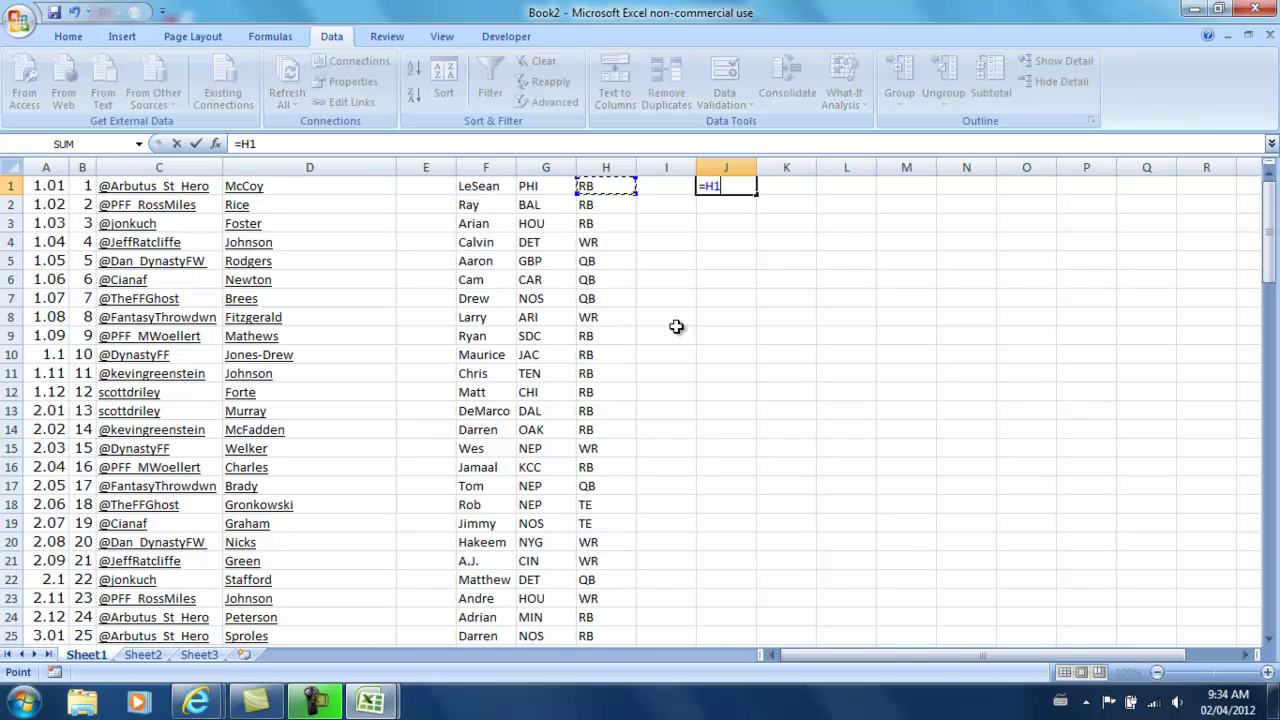
pyautogui.press('Return')
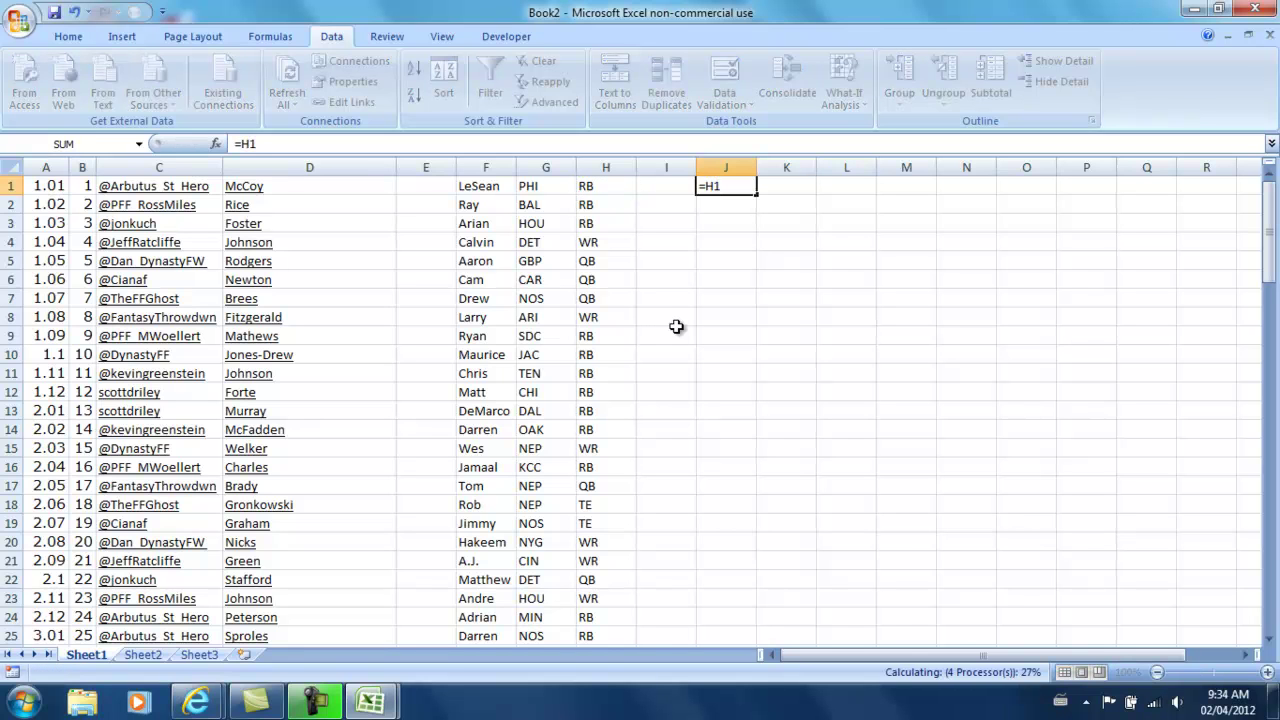
pyautogui.press('Up')
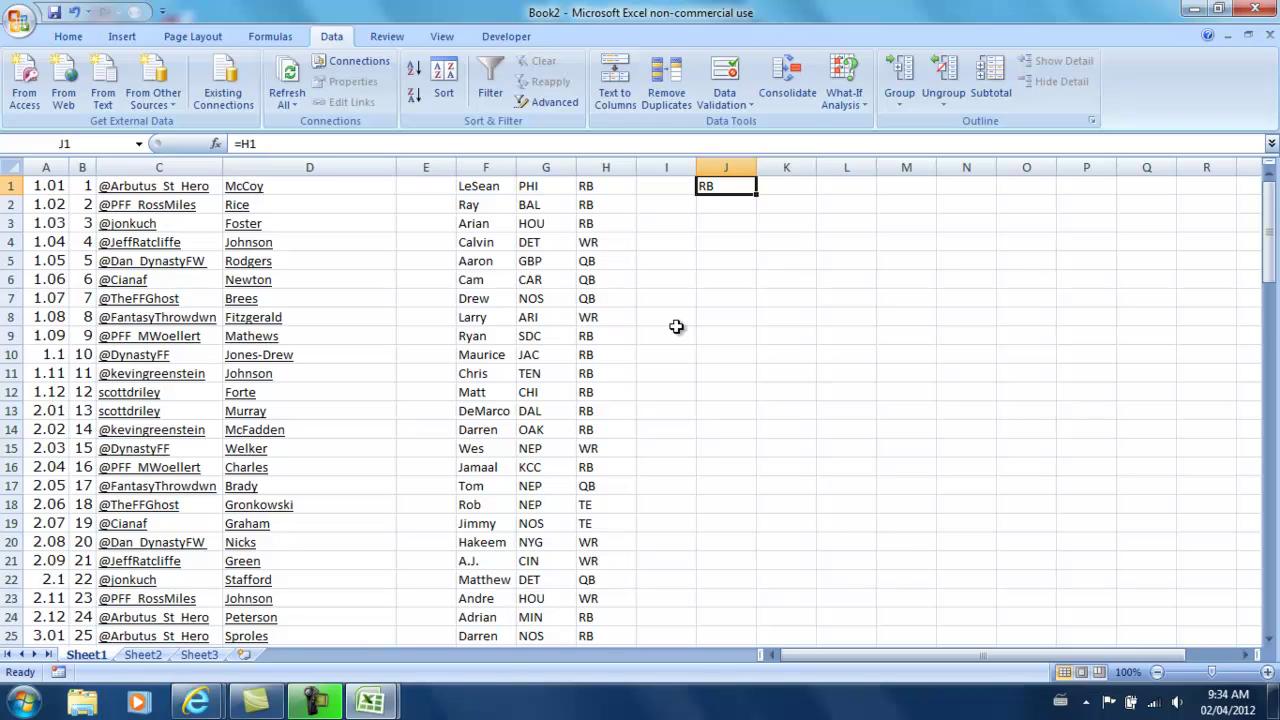
pyautogui.click(242, 146)
pyautogui.write('trim(')
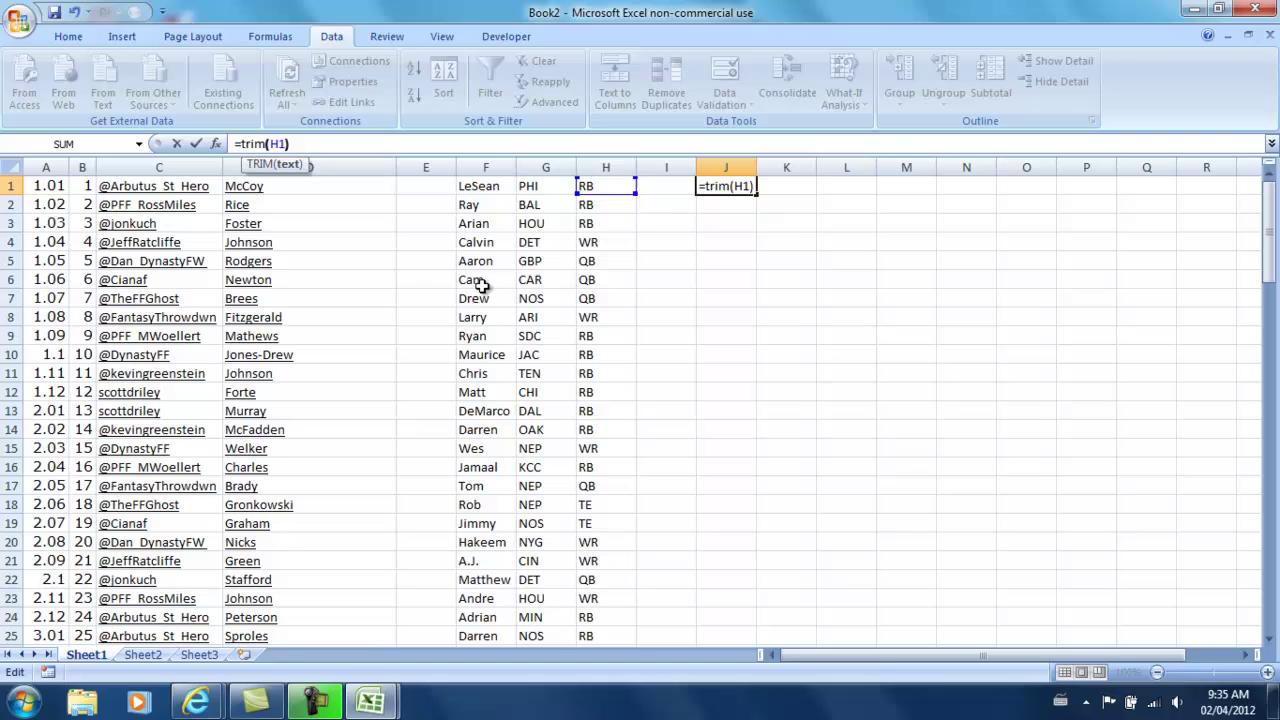
pyautogui.press('Return')
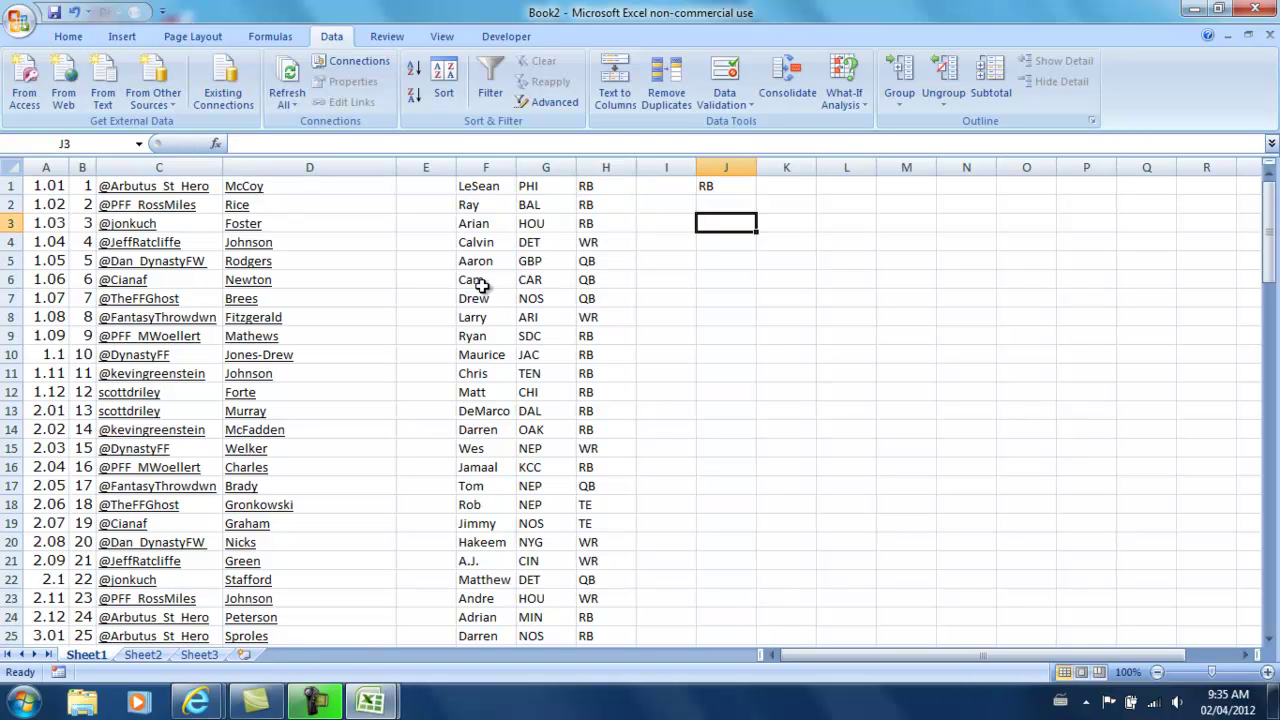
# Enter =TRIM(F1)&" "&TRIM(D1) in K1 for the full player name.
pyautogui.press('Up')
pyautogui.press('Right')
pyautogui.write('=')
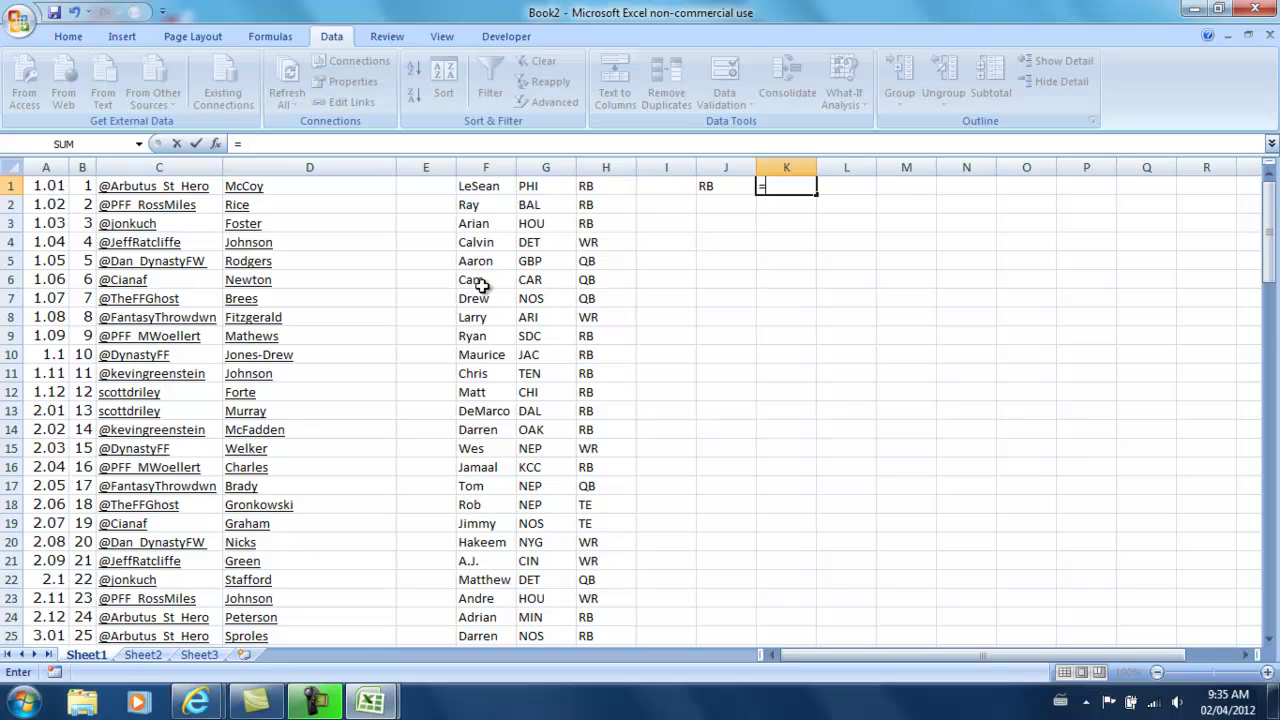
pyautogui.write('trim(')
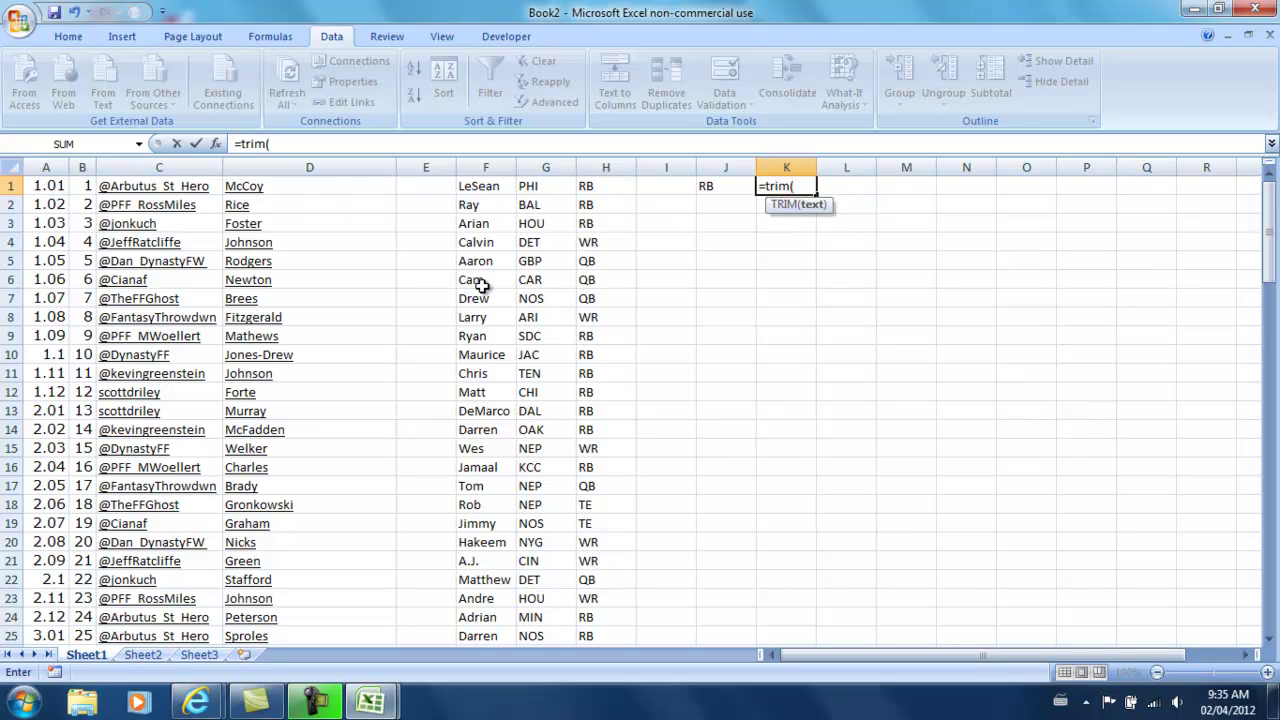
pyautogui.click(475, 186)
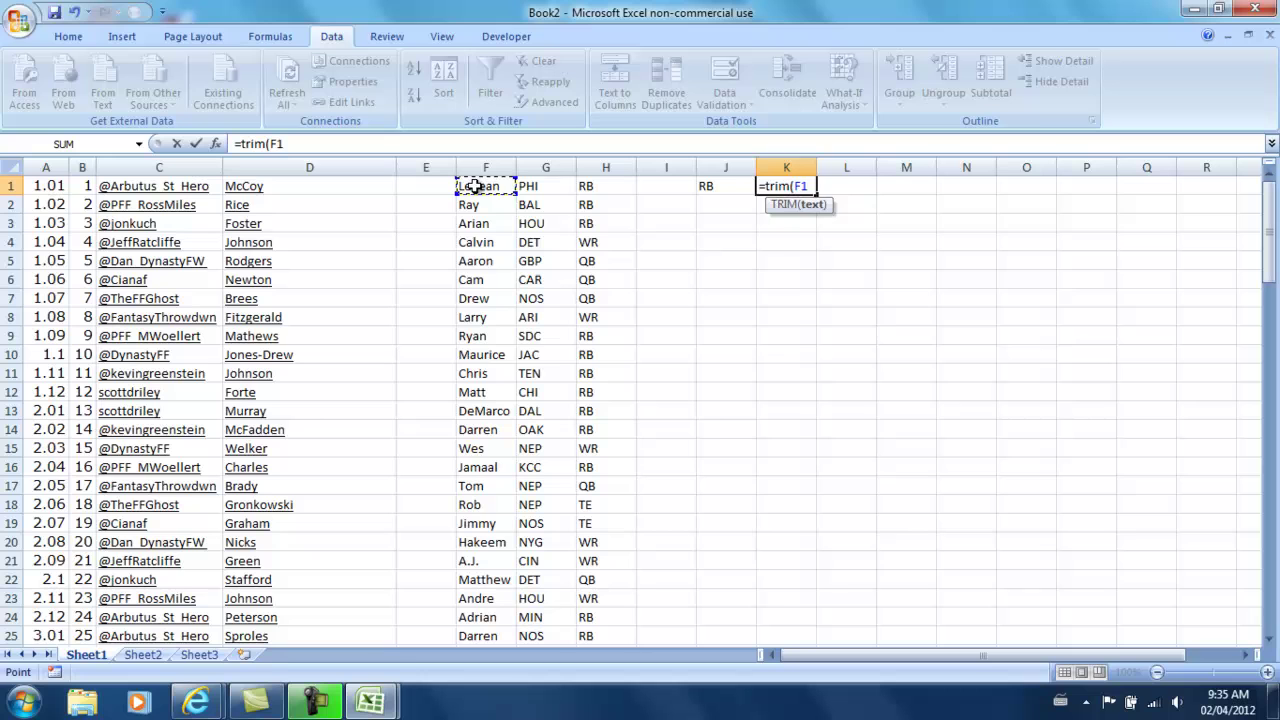
pyautogui.write(')&" ')
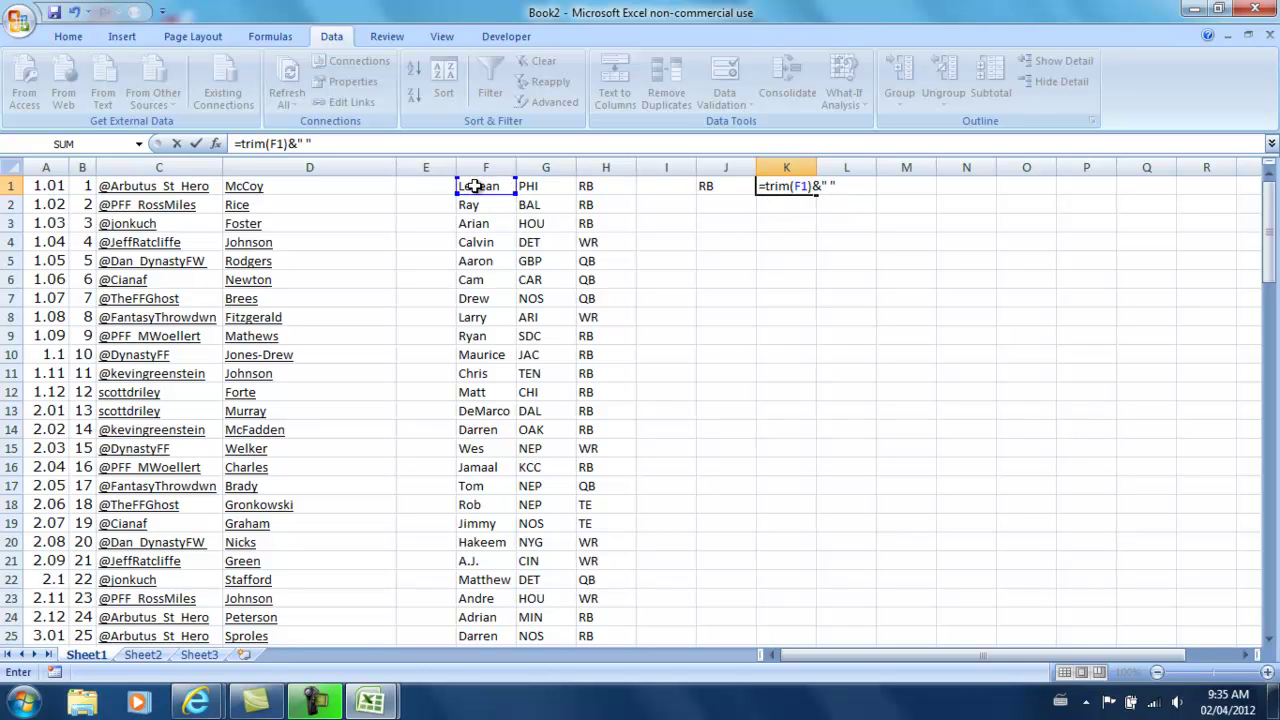
pyautogui.write('"&trim(')
pyautogui.click(312, 188)
pyautogui.write(')')
pyautogui.press('Return')
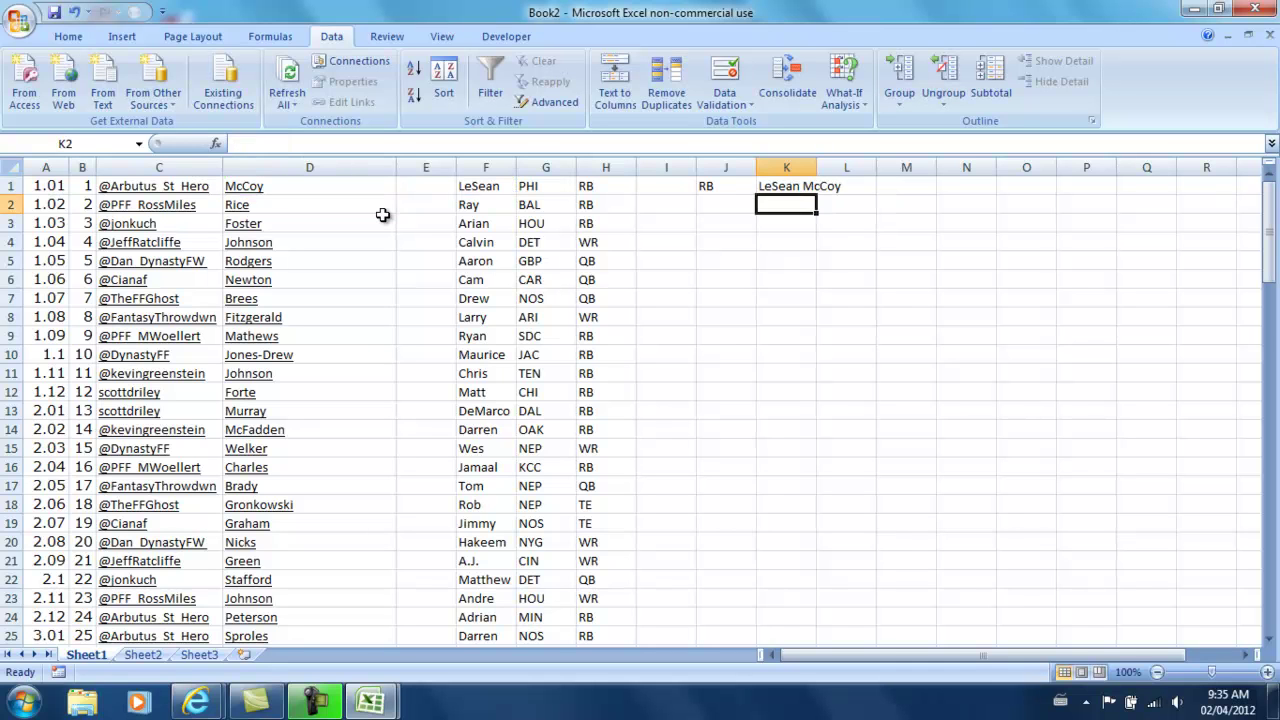
# Fill the J1:K1 formulas down to row 92 and copy J1:K92.
pyautogui.press('Up')
pyautogui.press('Left')
pyautogui.hotkey('shift', 'Right')
pyautogui.hotkey('ctrl', 'c')
pyautogui.hotkey('shift', 'Down')
pyautogui.hotkey('shift', 'Down')
pyautogui.hotkey('shift', 'Down')
pyautogui.hotkey('shift', 'Down')
pyautogui.hotkey('shift', 'Down')
pyautogui.hotkey('shift', 'Down')
pyautogui.hotkey('shift', 'Down')
pyautogui.hotkey('shift', 'Down')
pyautogui.hotkey('shift', 'Down')
pyautogui.hotkey('shift', 'Down')
pyautogui.hotkey('shift', 'Down')
pyautogui.hotkey('shift', 'Down')
pyautogui.hotkey('shift', 'Down')
pyautogui.hotkey('shift', 'Down')
pyautogui.hotkey('shift', 'Down')
pyautogui.hotkey('shift', 'Down')
pyautogui.hotkey('shift', 'Down')
pyautogui.hotkey('shift', 'Down')
pyautogui.hotkey('shift', 'Down')
pyautogui.hotkey('shift', 'Down')
pyautogui.hotkey('shift', 'Down')
pyautogui.hotkey('shift', 'Down')
pyautogui.hotkey('shift', 'Down')
pyautogui.hotkey('shift', 'Down')
pyautogui.hotkey('shift', 'Down')
pyautogui.hotkey('shift', 'Down')
pyautogui.hotkey('shift', 'Down')
pyautogui.hotkey('shift', 'Down')
pyautogui.hotkey('shift', 'Down')
pyautogui.hotkey('shift', 'Down')
pyautogui.hotkey('shift', 'Down')
pyautogui.hotkey('shift', 'Down')
pyautogui.hotkey('shift', 'Down')
pyautogui.hotkey('shift', 'Down')
pyautogui.hotkey('shift', 'Down')
pyautogui.hotkey('shift', 'Down')
pyautogui.hotkey('shift', 'Down')
pyautogui.hotkey('shift', 'Down')
pyautogui.hotkey('shift', 'Down')
pyautogui.hotkey('shift', 'Down')
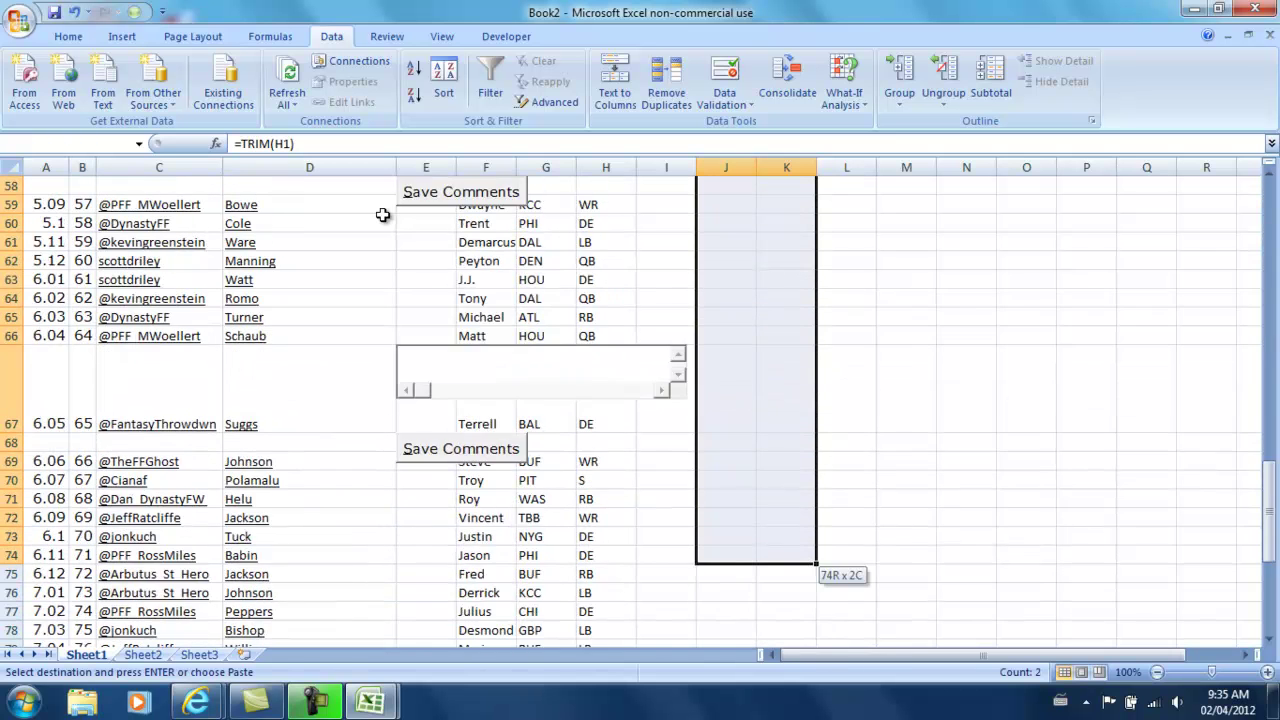
pyautogui.hotkey('shift', 'Up')
pyautogui.hotkey('shift', 'Up')
pyautogui.hotkey('shift', 'Up')
pyautogui.hotkey('shift', 'Up')
pyautogui.hotkey('shift', 'Up')
pyautogui.hotkey('shift', 'Up')
pyautogui.hotkey('shift', 'Up')
pyautogui.hotkey('shift', 'Up')
pyautogui.hotkey('shift', 'Up')
pyautogui.hotkey('shift', 'Up')
pyautogui.hotkey('shift', 'Up')
pyautogui.hotkey('shift', 'Up')
pyautogui.hotkey('shift', 'Up')
pyautogui.hotkey('shift', 'Up')
pyautogui.hotkey('shift', 'Up')
pyautogui.hotkey('shift', 'Up')
pyautogui.hotkey('shift', 'Up')
pyautogui.hotkey('shift', 'Up')
pyautogui.hotkey('shift', 'Up')
pyautogui.hotkey('shift', 'Up')
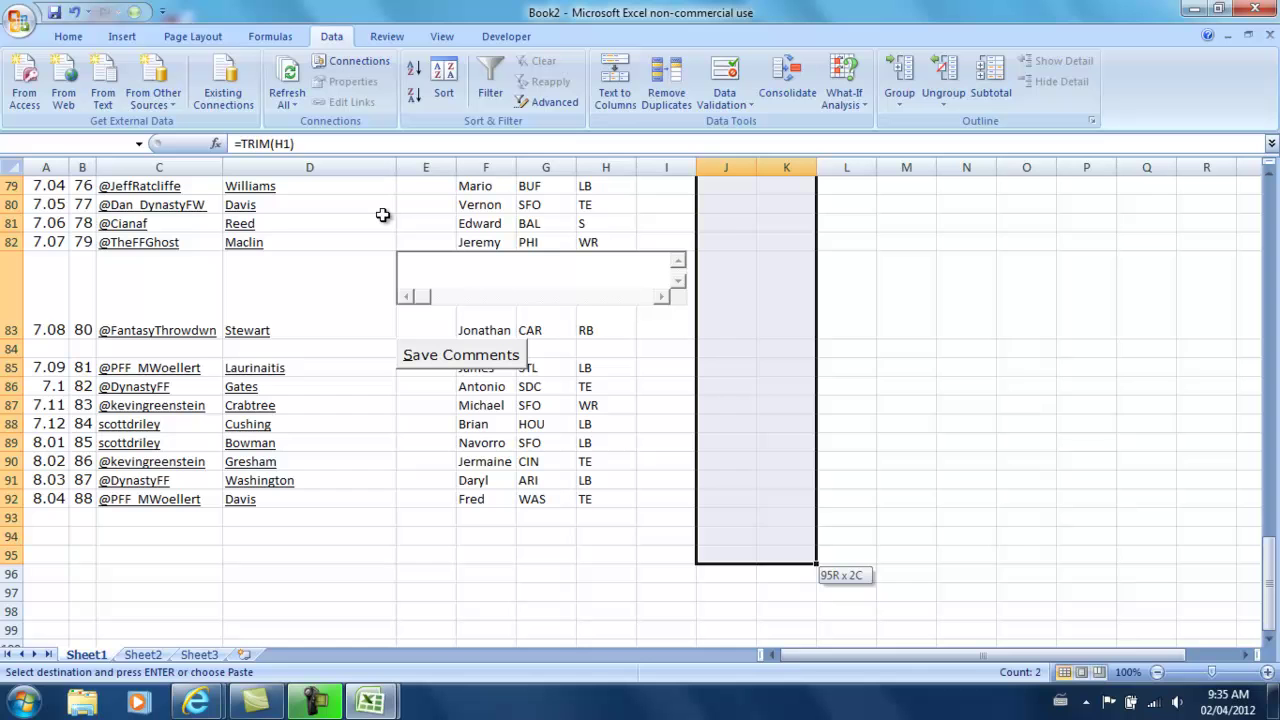
pyautogui.hotkey('shift', 'Up')
pyautogui.hotkey('shift', 'Up')
pyautogui.hotkey('shift', 'Up')
pyautogui.press('Return')
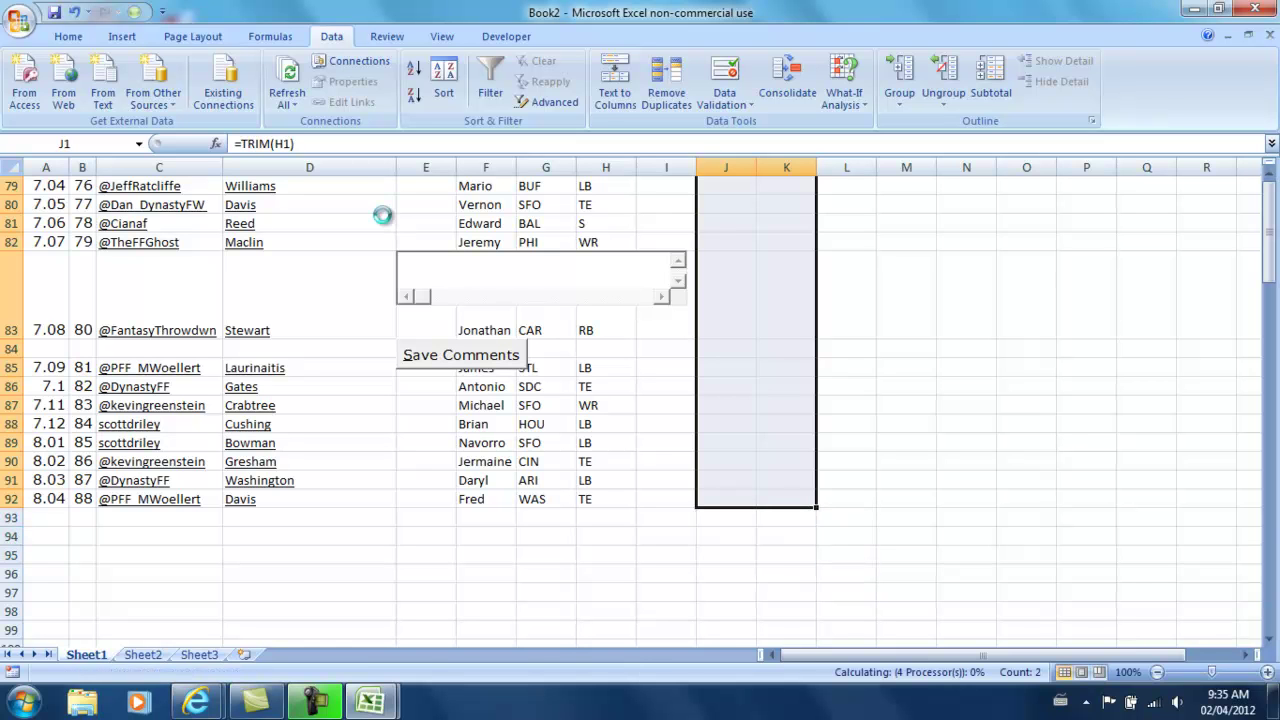
pyautogui.hotkey('ctrl', 'c')
pyautogui.hotkey('ctrl', 'v')
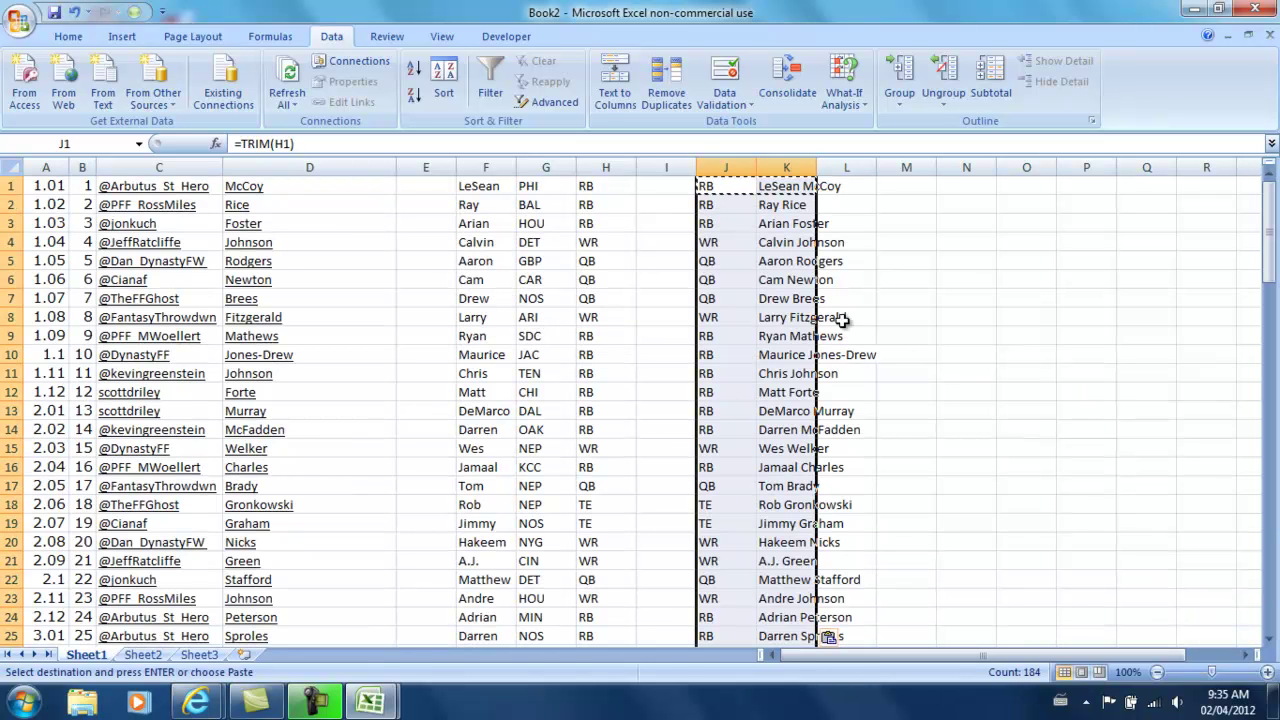
pyautogui.scroll(-12, 843, 318)
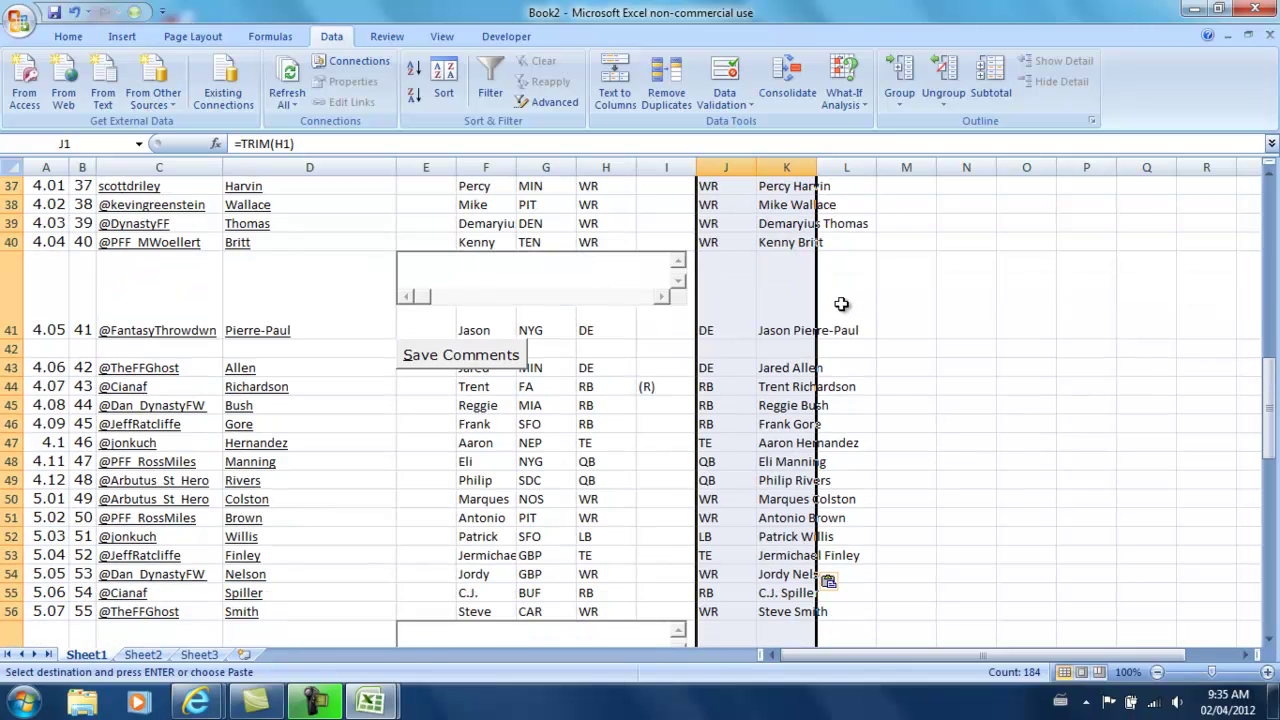
# Delete the empty rows 42, 57, 66 and 81 between the picks.
pyautogui.click(12, 348)
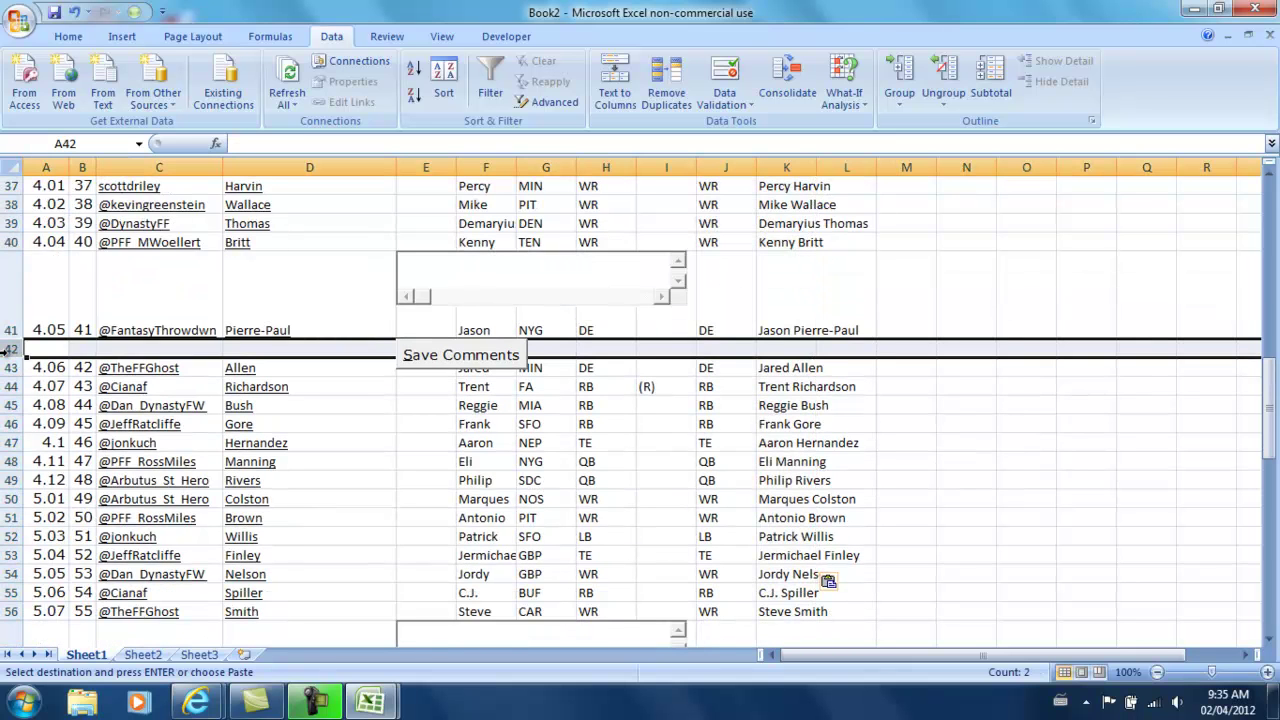
pyautogui.rightClick(12, 348)
pyautogui.click(56, 469)
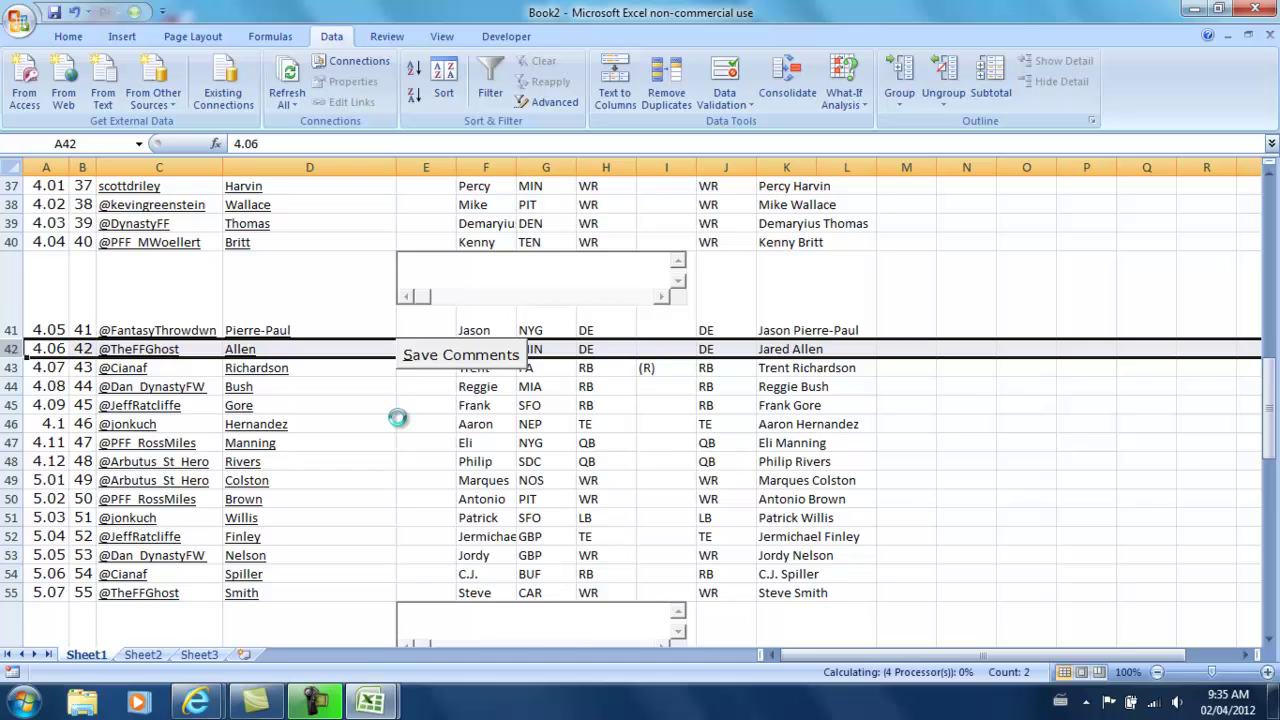
pyautogui.scroll(-4, 355, 439)
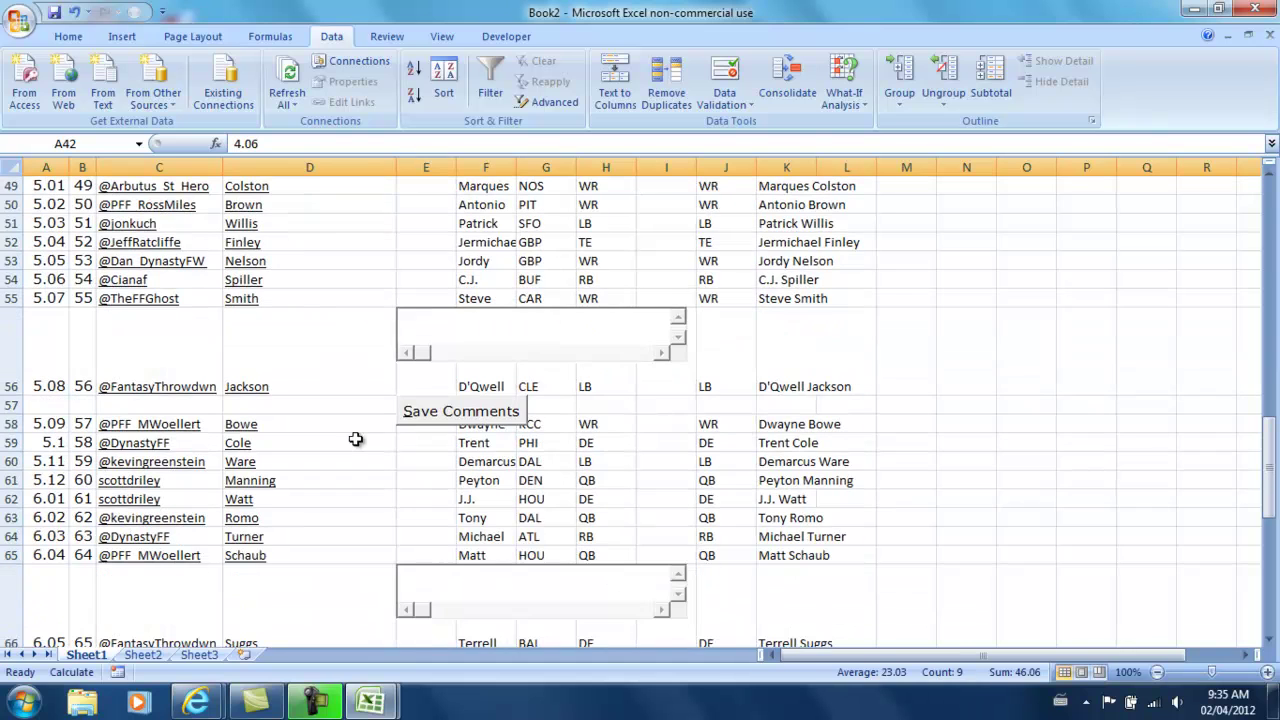
pyautogui.click(6, 404)
pyautogui.rightClick(6, 404)
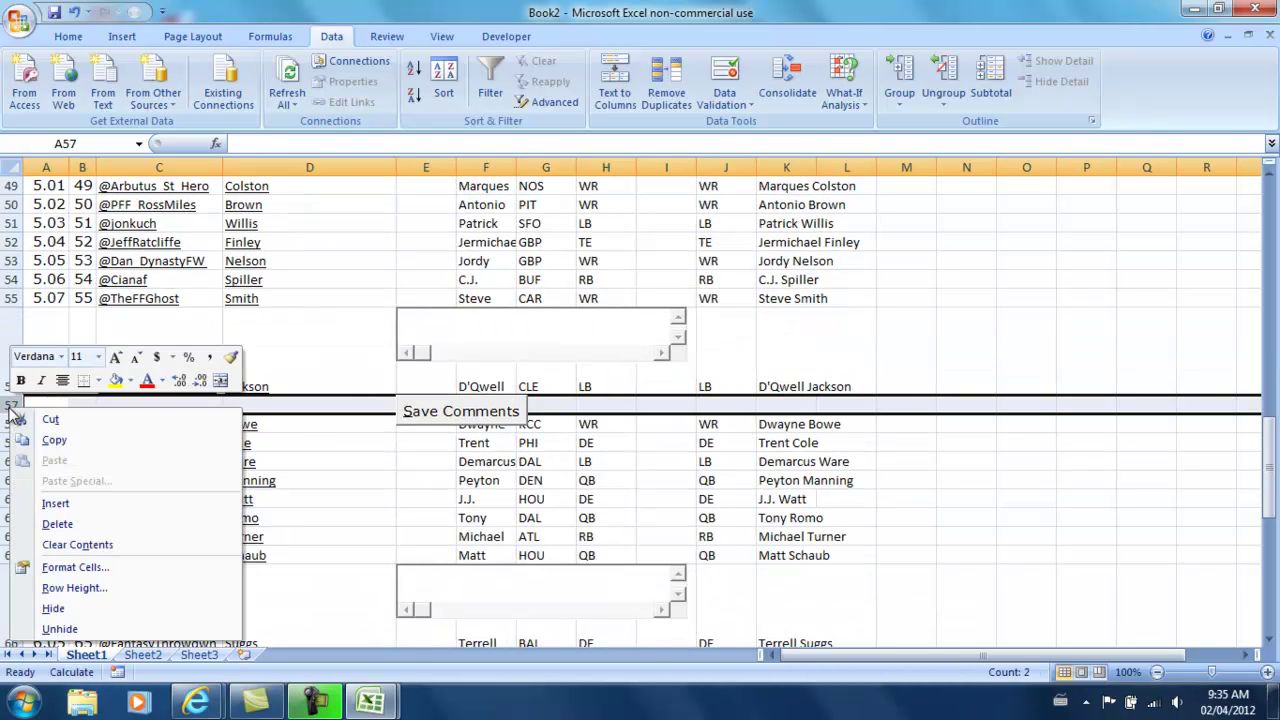
pyautogui.click(64, 523)
pyautogui.scroll(-3, 240, 455)
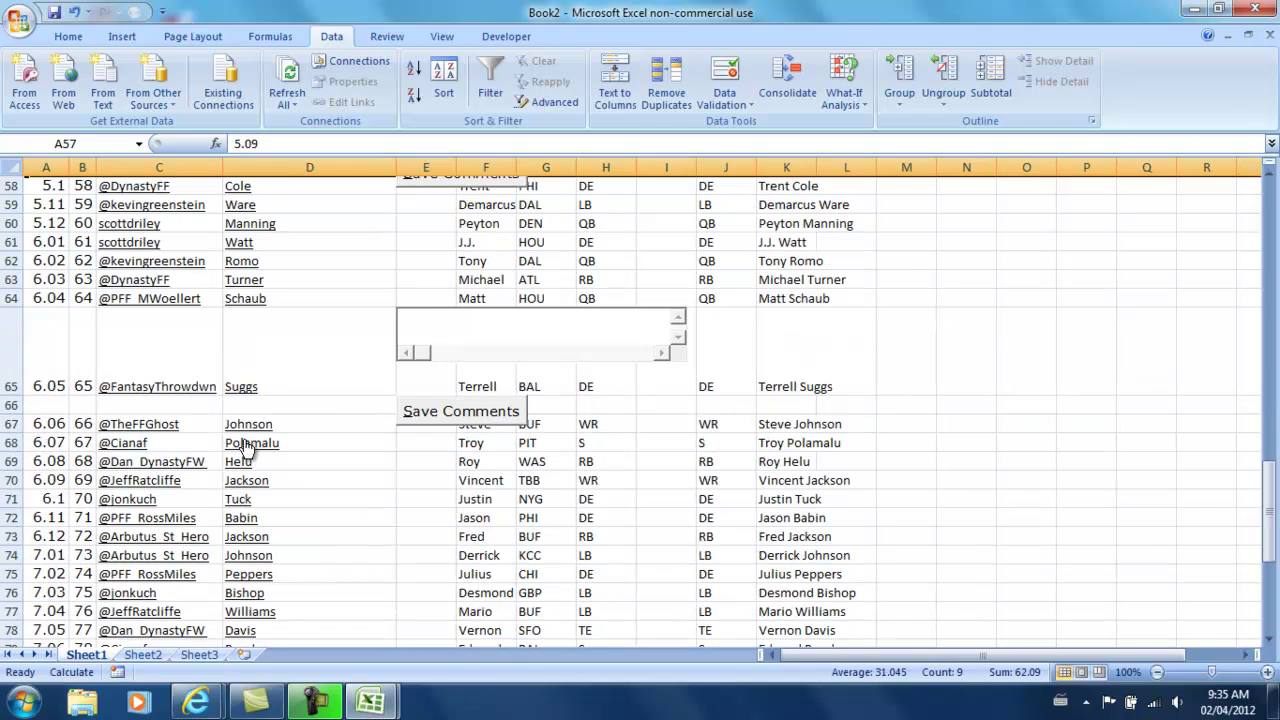
pyautogui.rightClick(12, 405)
pyautogui.click(62, 523)
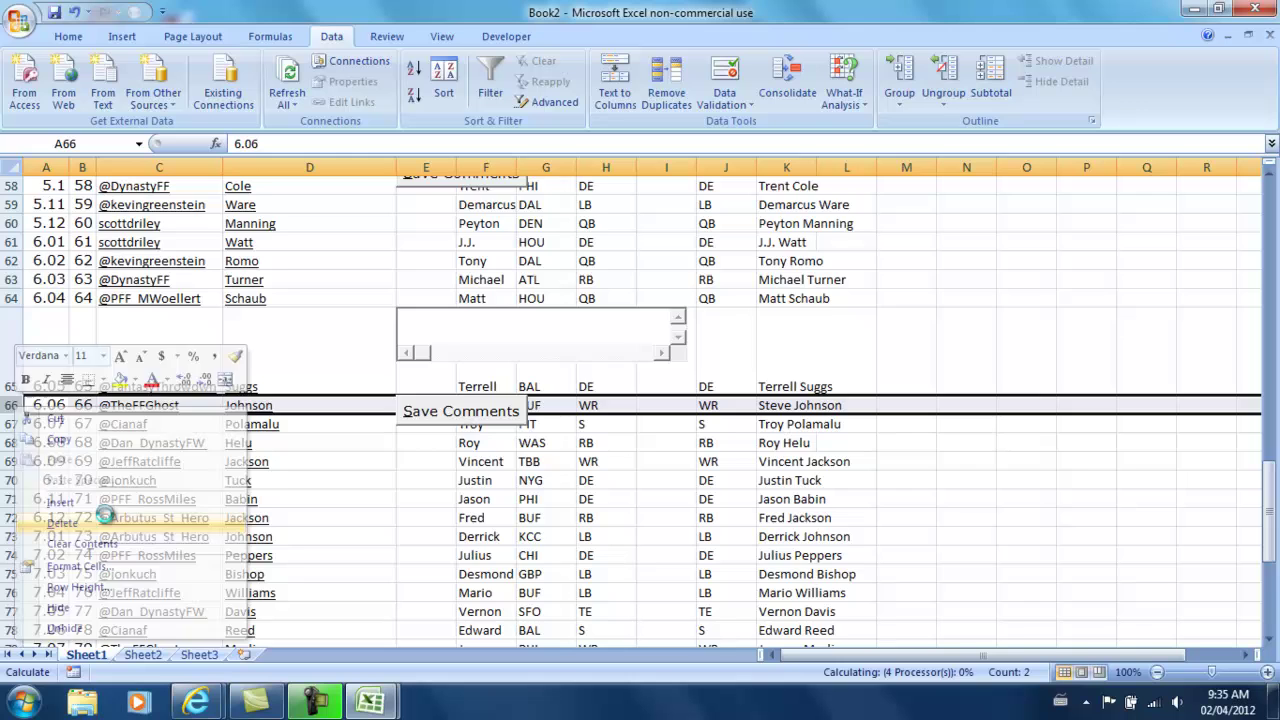
pyautogui.scroll(-5, 14, 395)
pyautogui.rightClick(14, 395)
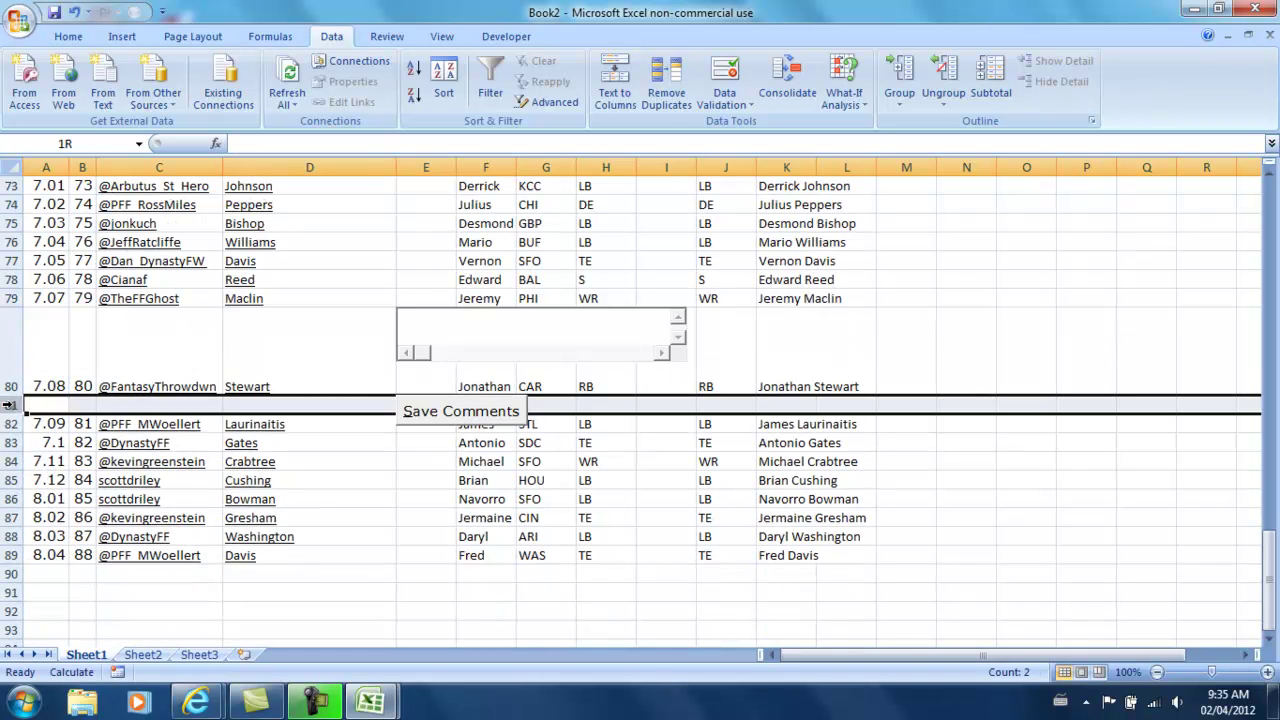
pyautogui.click(120, 520)
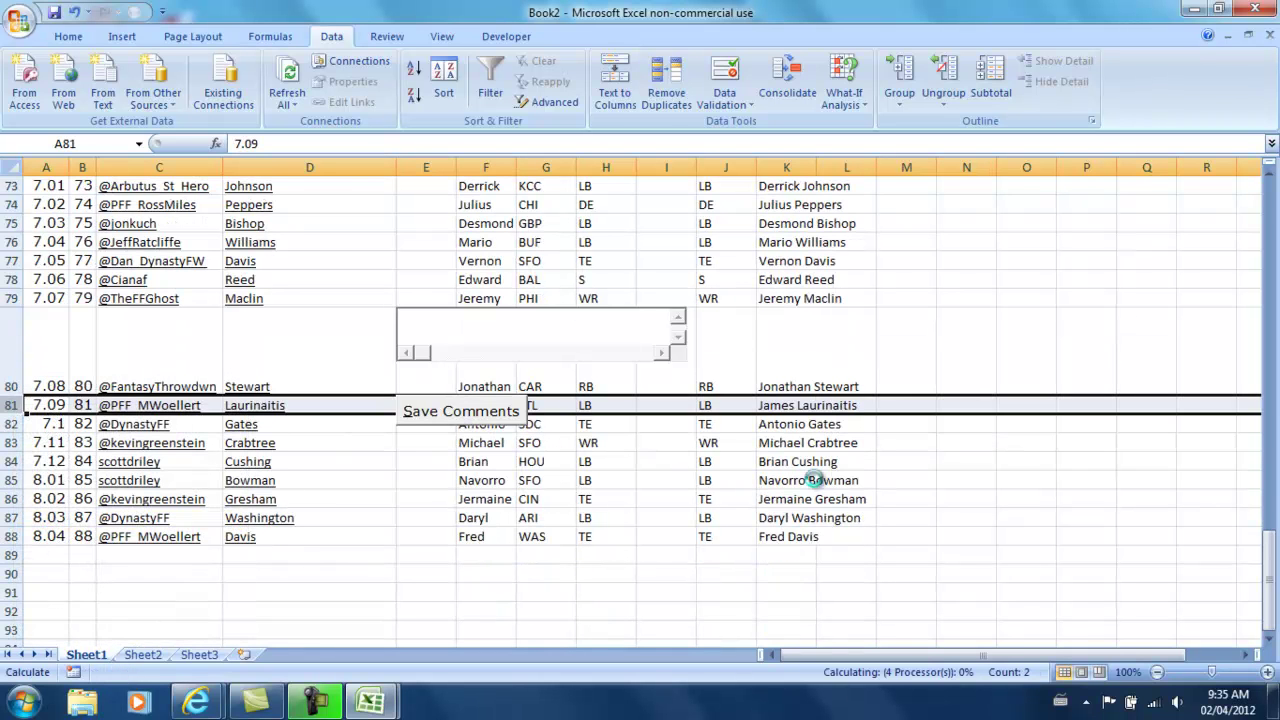
pyautogui.click(906, 478)
pyautogui.scroll(14, 900, 466)
# Copy Book2's positions and player names in J1:K88.
pyautogui.scroll(10, 896, 465)
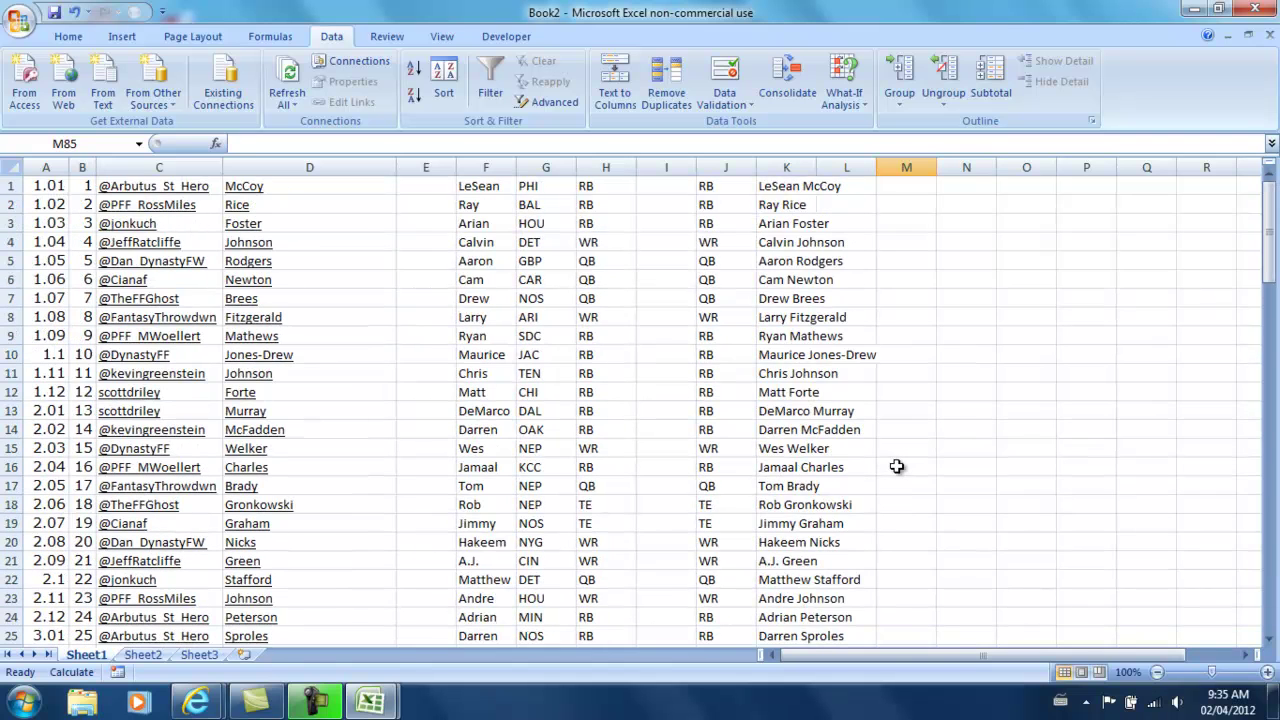
pyautogui.click(776, 188)
pyautogui.moveTo(726, 186); pyautogui.dragTo(771, 189)
pyautogui.hotkey('ctrl', 'shift', 'Down')
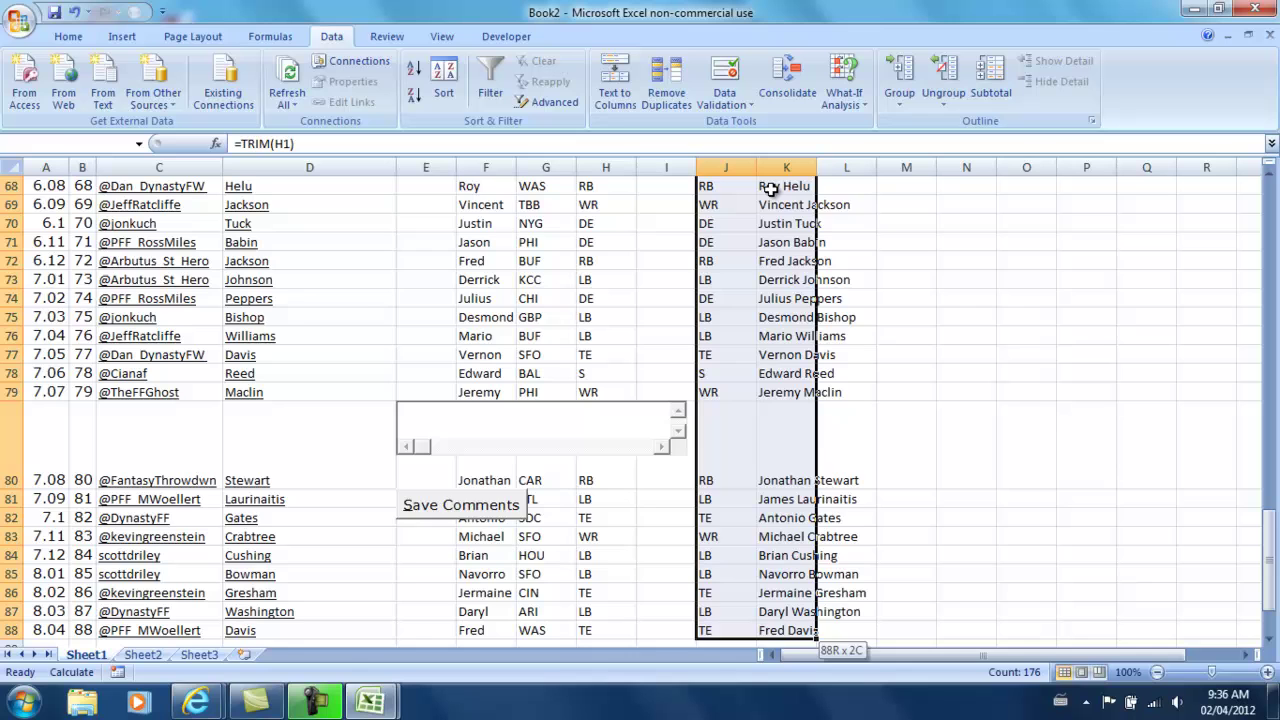
pyautogui.scroll(2, 941, 394)
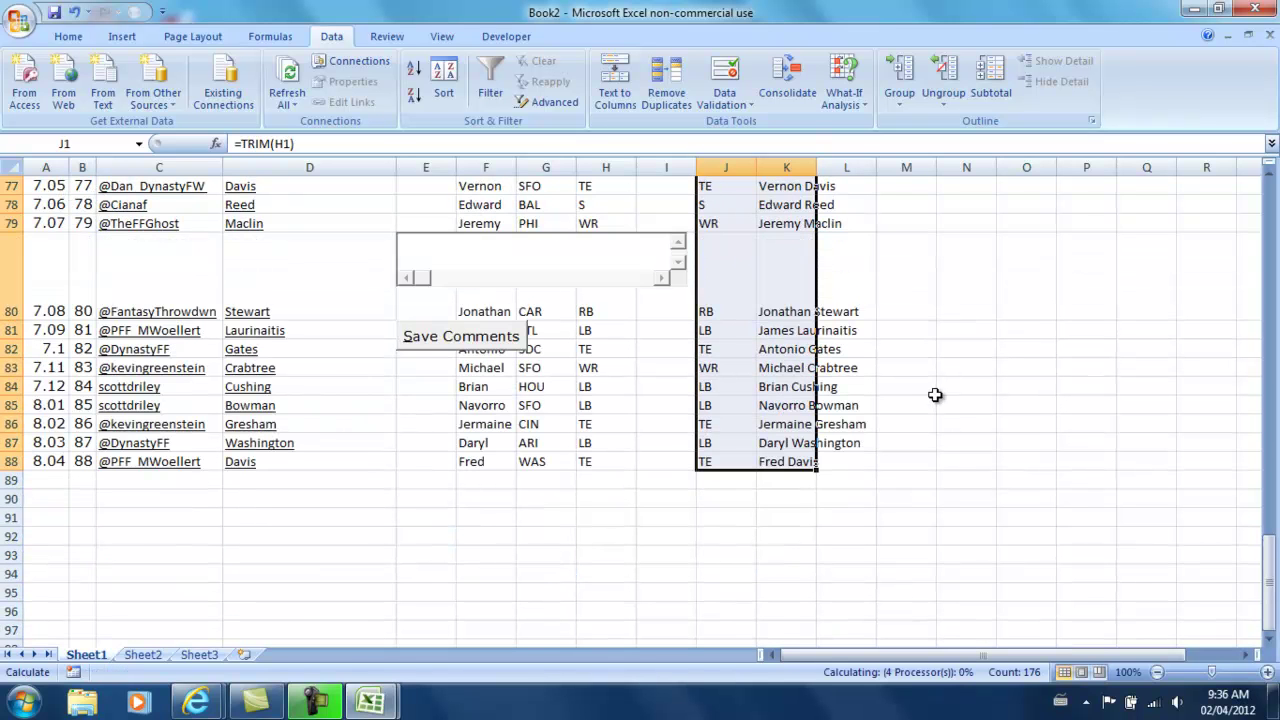
pyautogui.hotkey('ctrl', 'c')
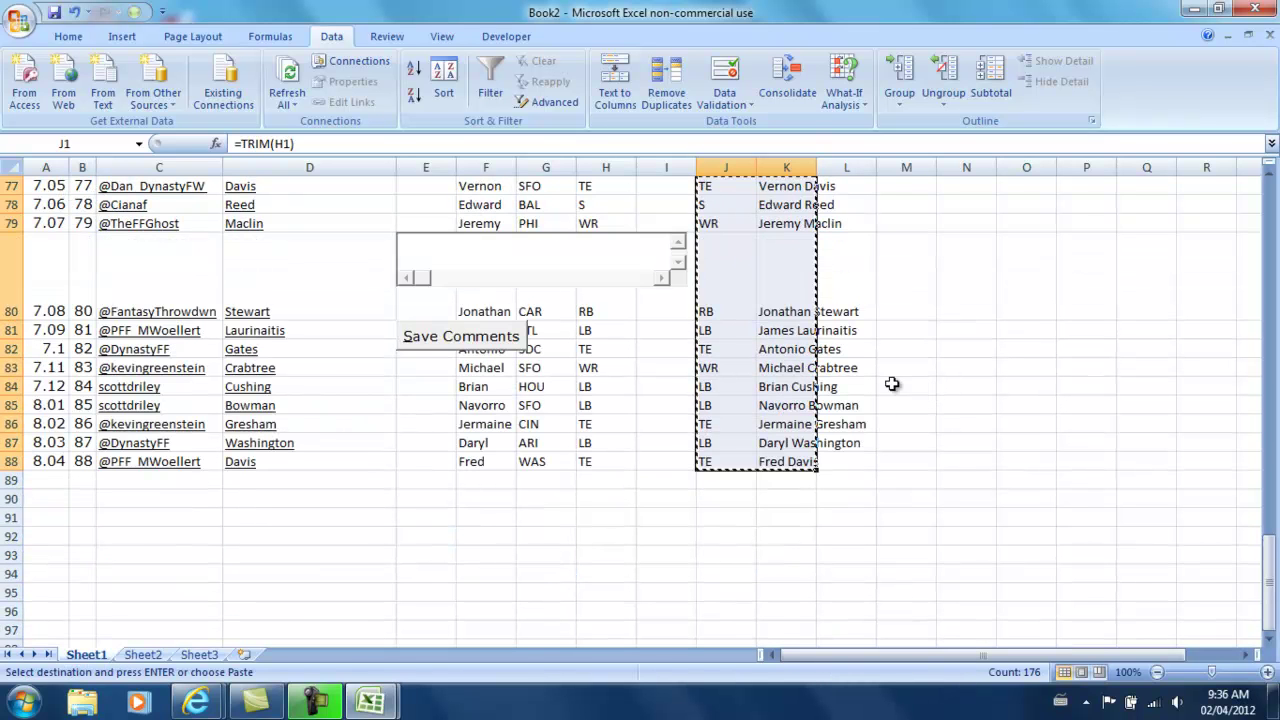
# Paste them as values into the ccdb_football_2011_2.2 draft report starting at H6.
pyautogui.moveTo(368, 703)
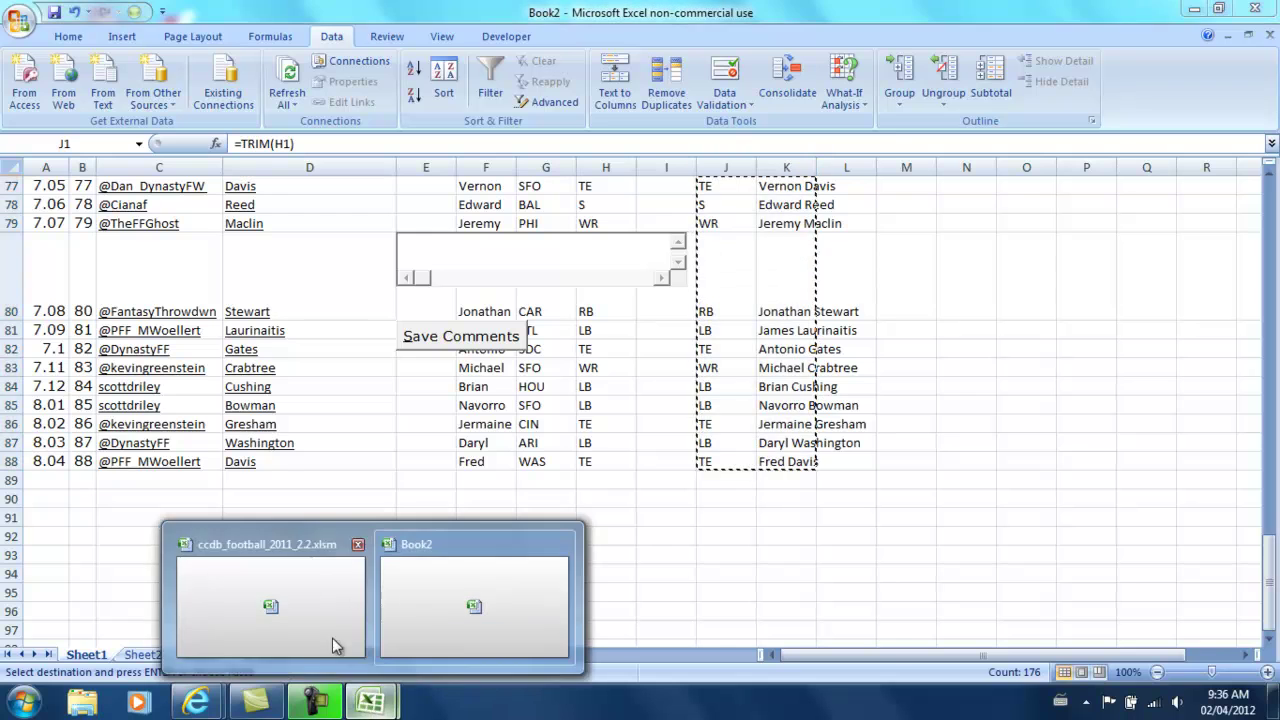
pyautogui.click(272, 612)
pyautogui.click(514, 254)
pyautogui.click(68, 37)
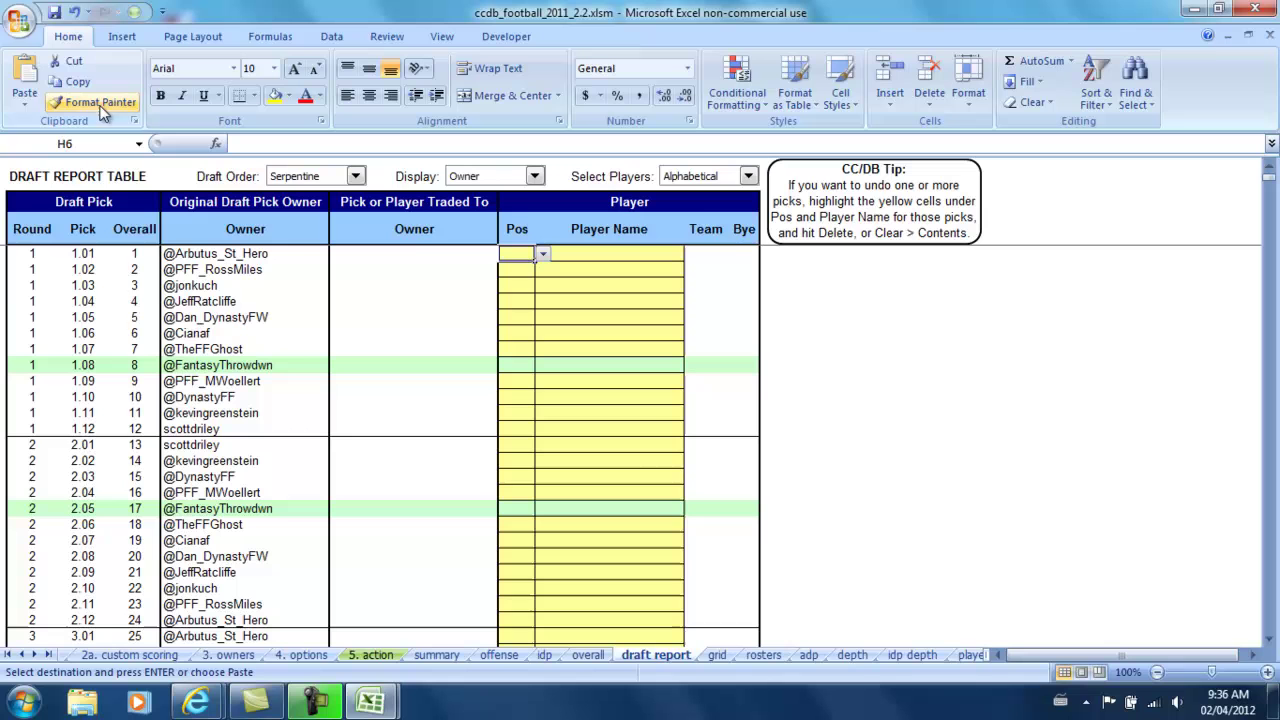
pyautogui.click(26, 104)
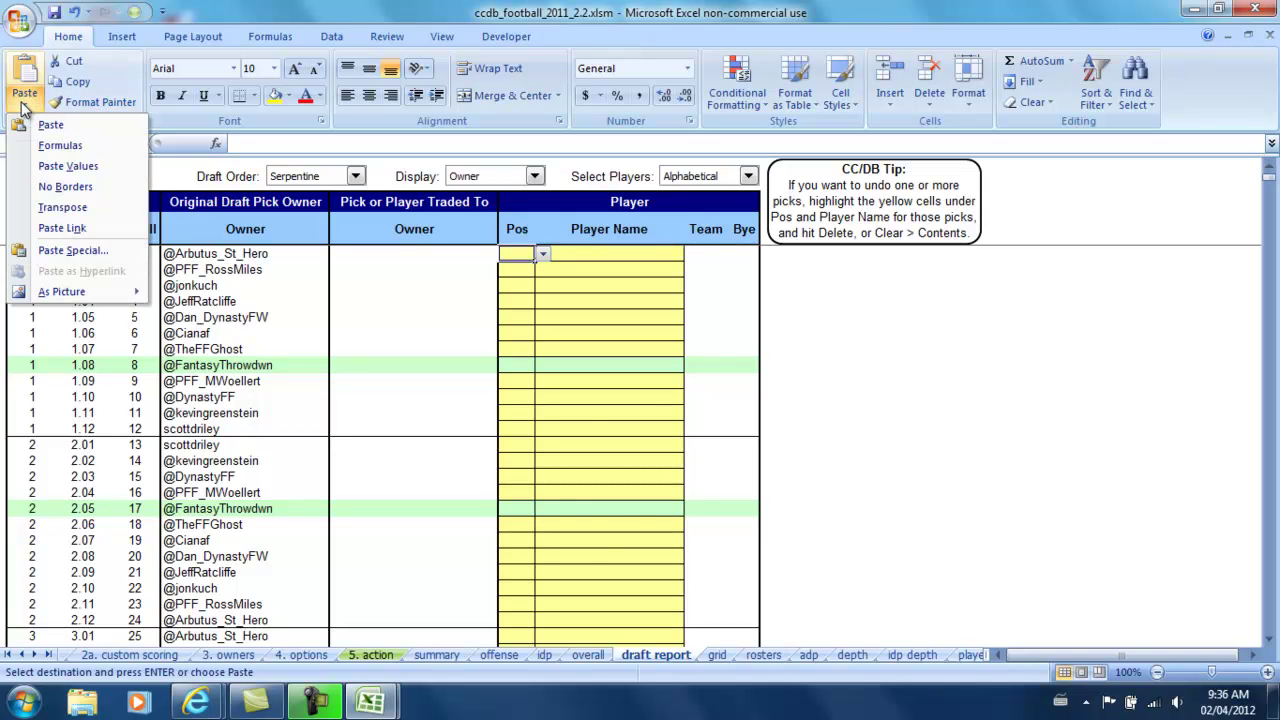
pyautogui.click(47, 167)
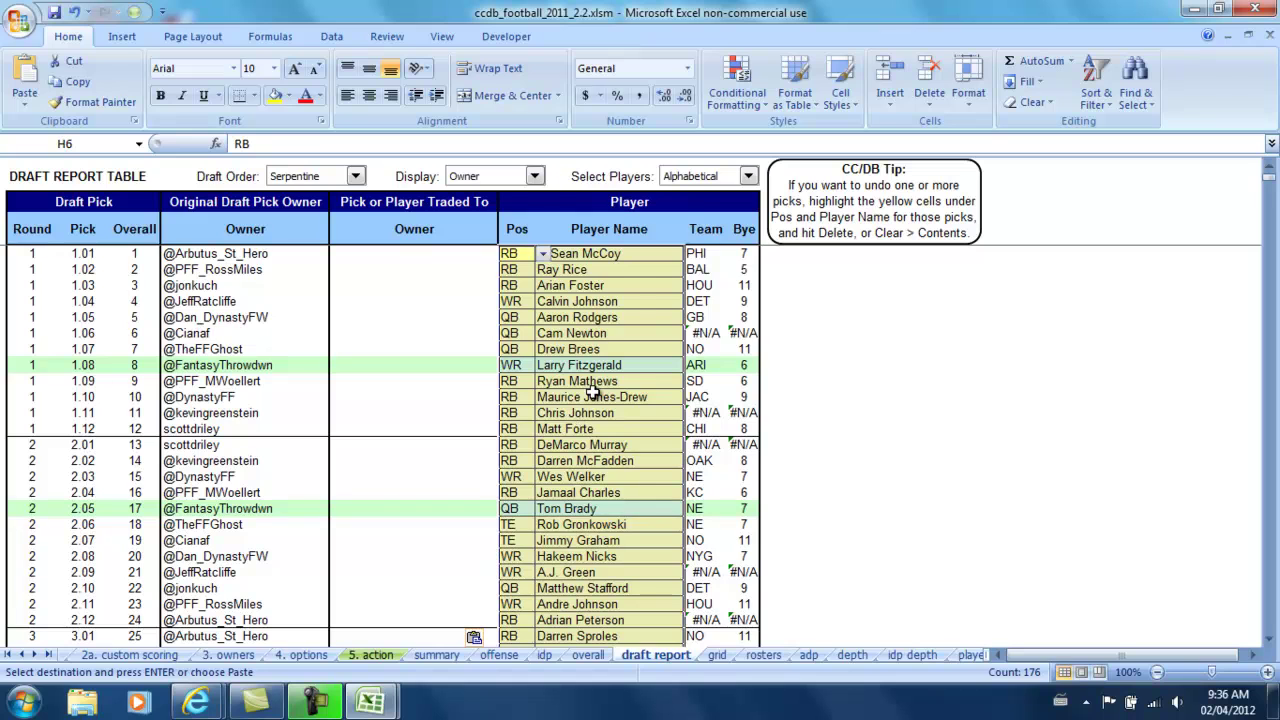
# Review the pasted picks, including Jeremy Maclin, Navorro Bowman and empty pick 8.05.
pyautogui.scroll(-14, 582, 397)
pyautogui.scroll(-9, 582, 397)
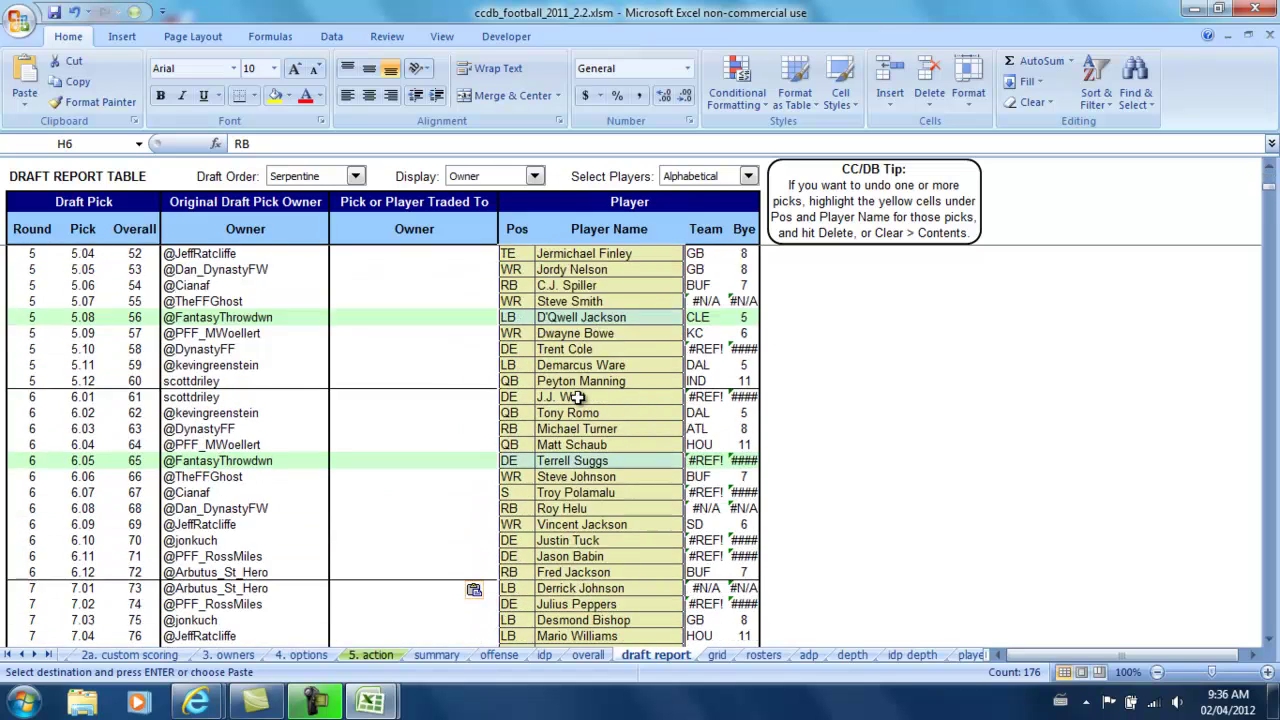
pyautogui.click(582, 397)
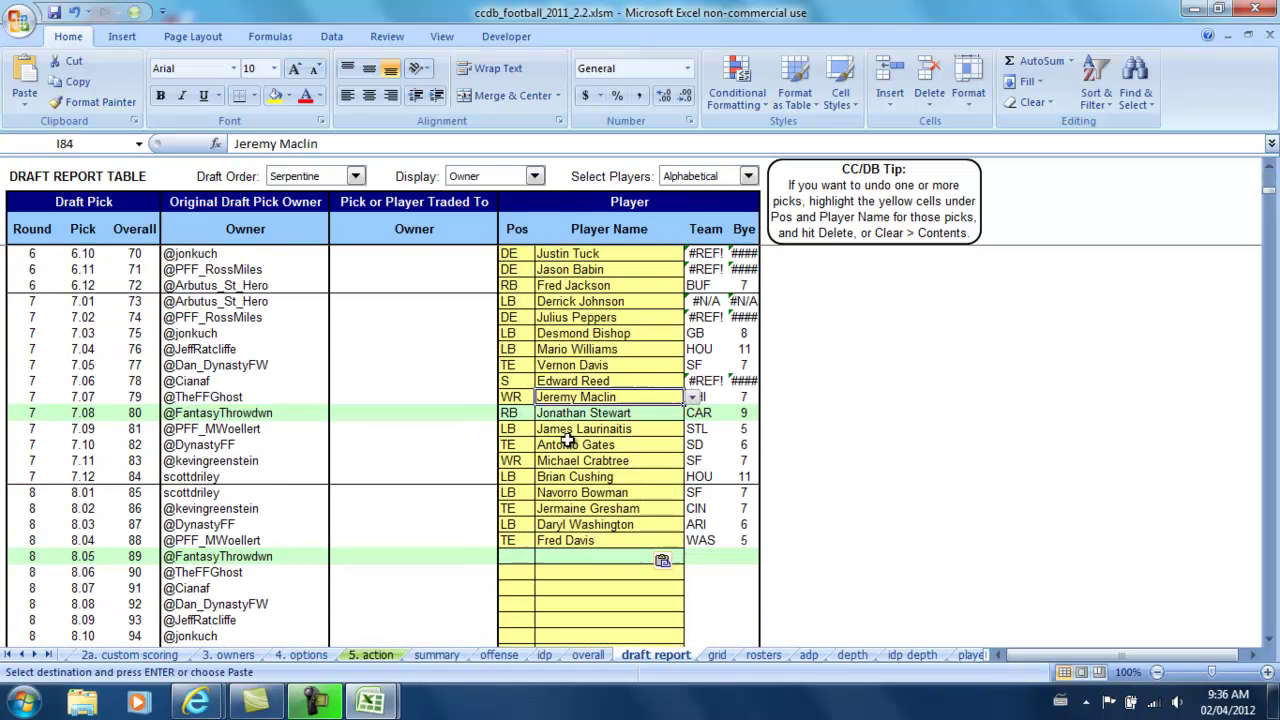
pyautogui.click(540, 556)
pyautogui.click(566, 493)
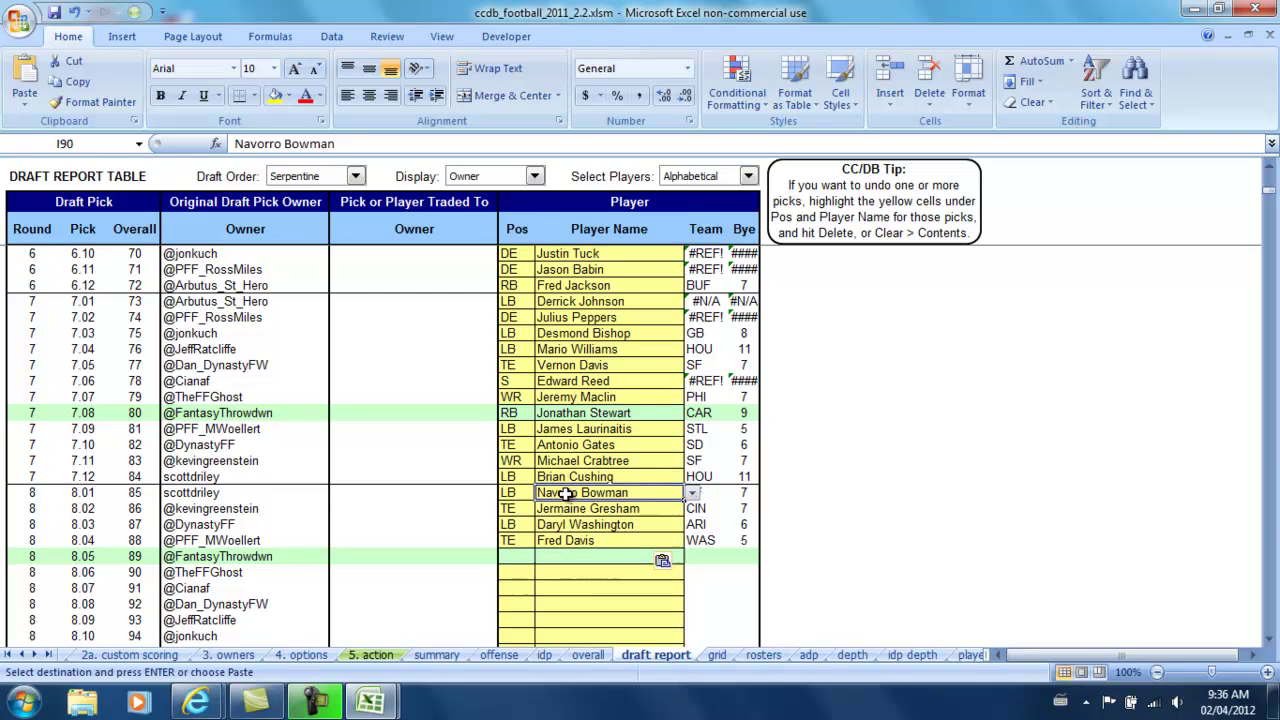
pyautogui.scroll(5, 568, 390)
# Append '(r)' to Cam Newton's name on his draft report pick.
pyautogui.scroll(18, 568, 390)
pyautogui.click(527, 335)
pyautogui.click(556, 334)
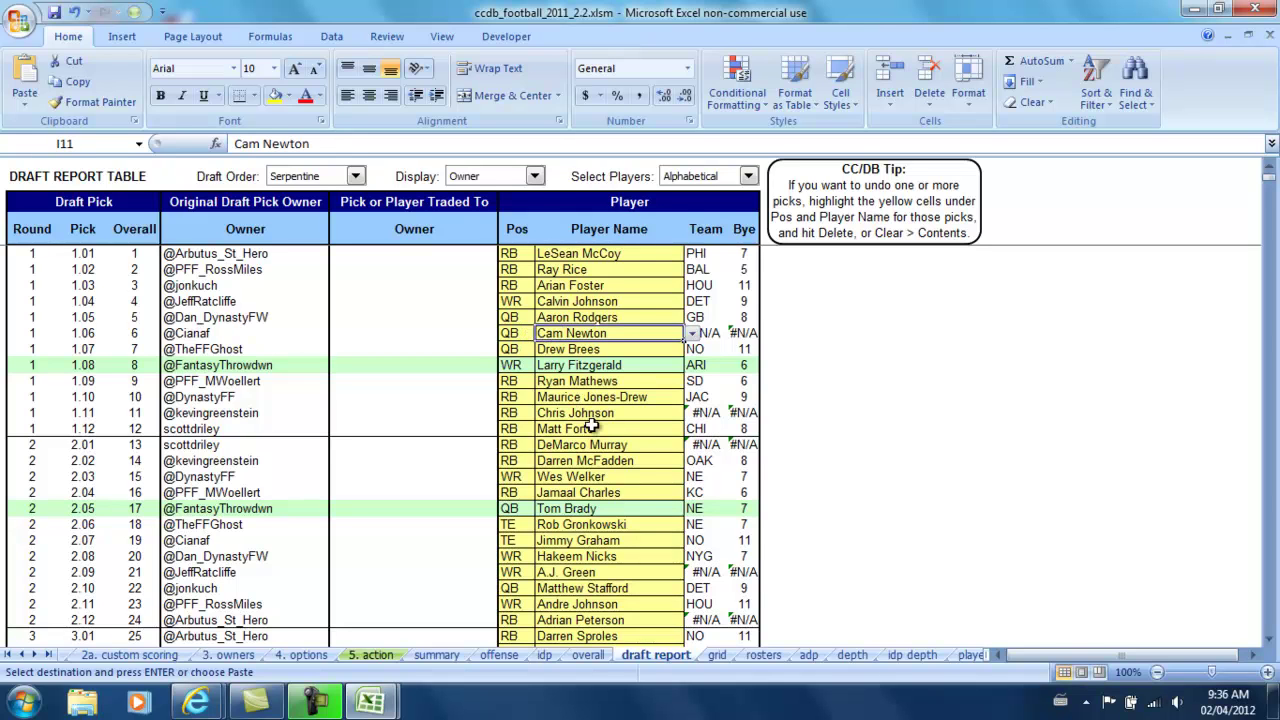
pyautogui.press('F2')
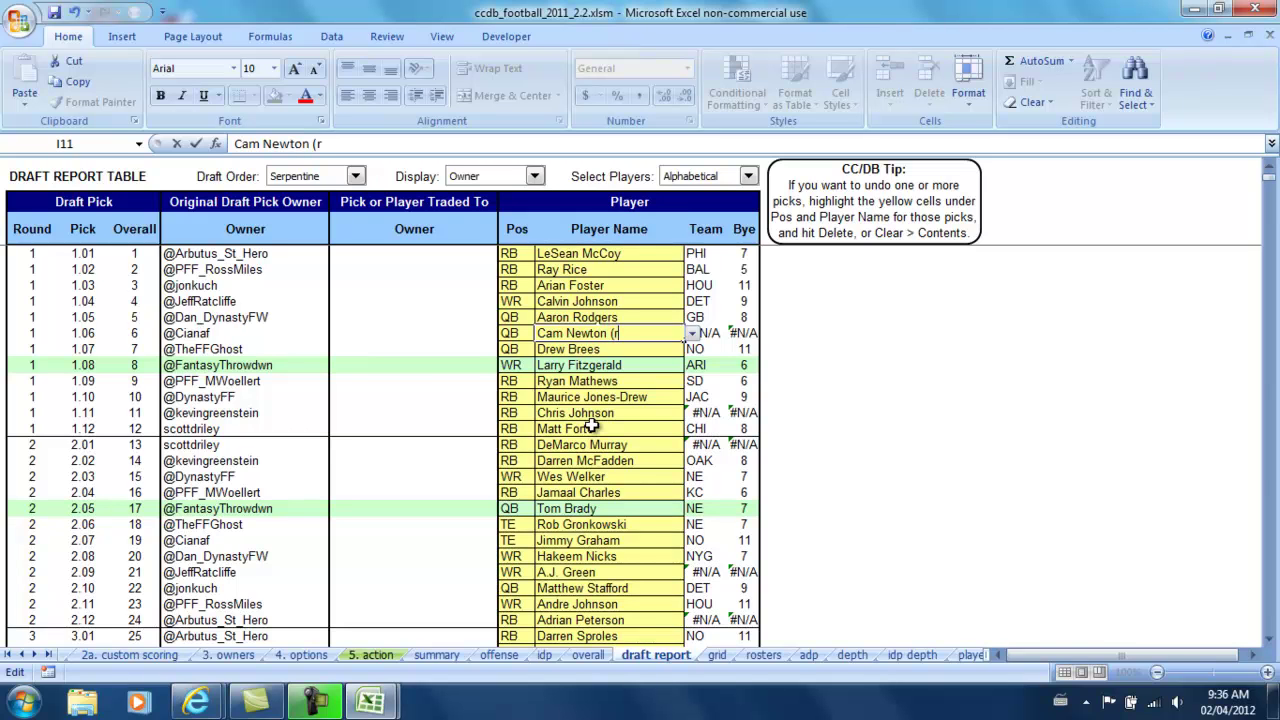
pyautogui.write('(r)')
pyautogui.press('Return')
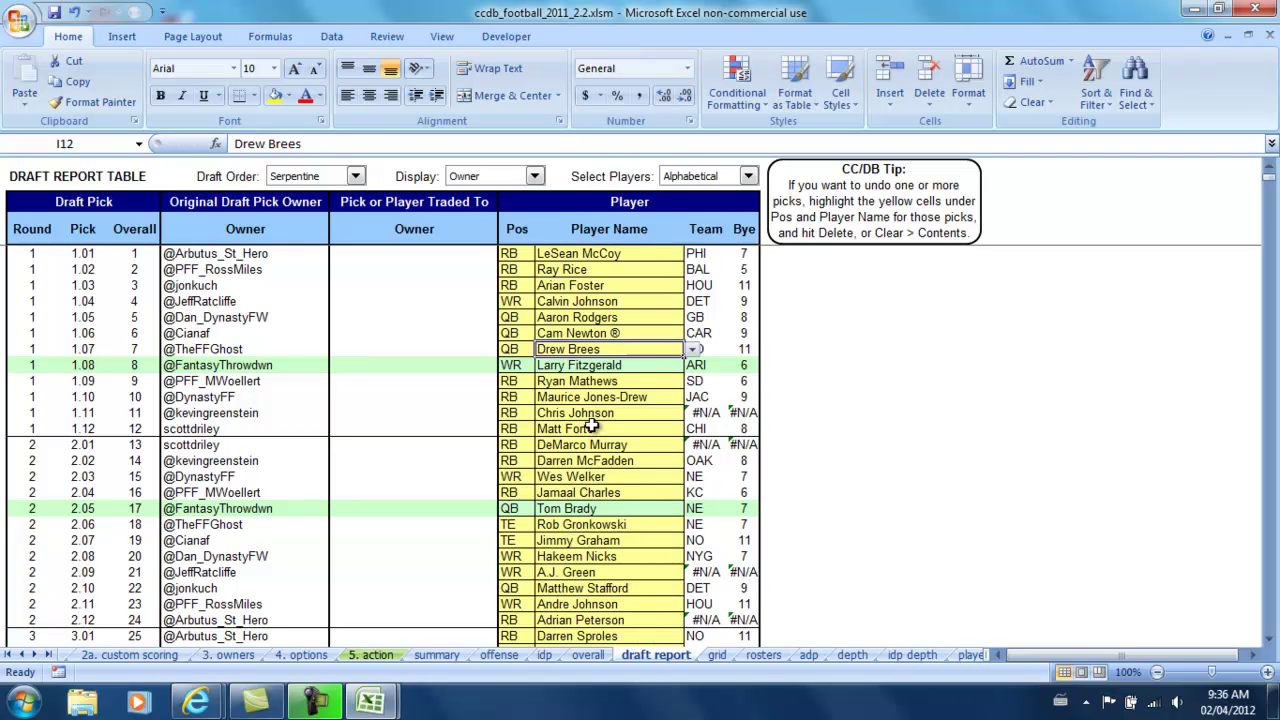
# Step through the neighbouring picks around Cam Newton to check their team and bye lookups.
pyautogui.press('Down')
pyautogui.press('Up')
pyautogui.press('Up')
pyautogui.press('Down')
pyautogui.press('Down')
pyautogui.press('Down')
pyautogui.press('Down')
pyautogui.press('Down')
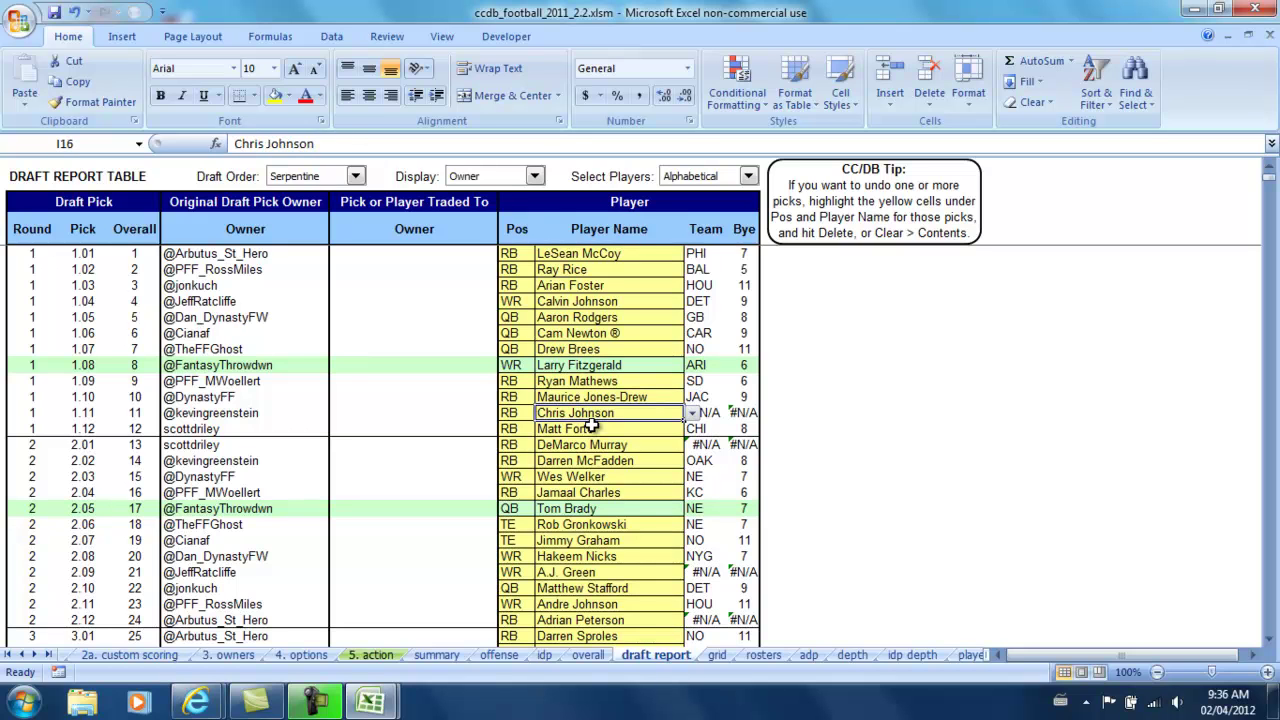
pyautogui.press('Up')
pyautogui.press('Up')
pyautogui.press('Up')
pyautogui.press('Up')
pyautogui.press('Up')
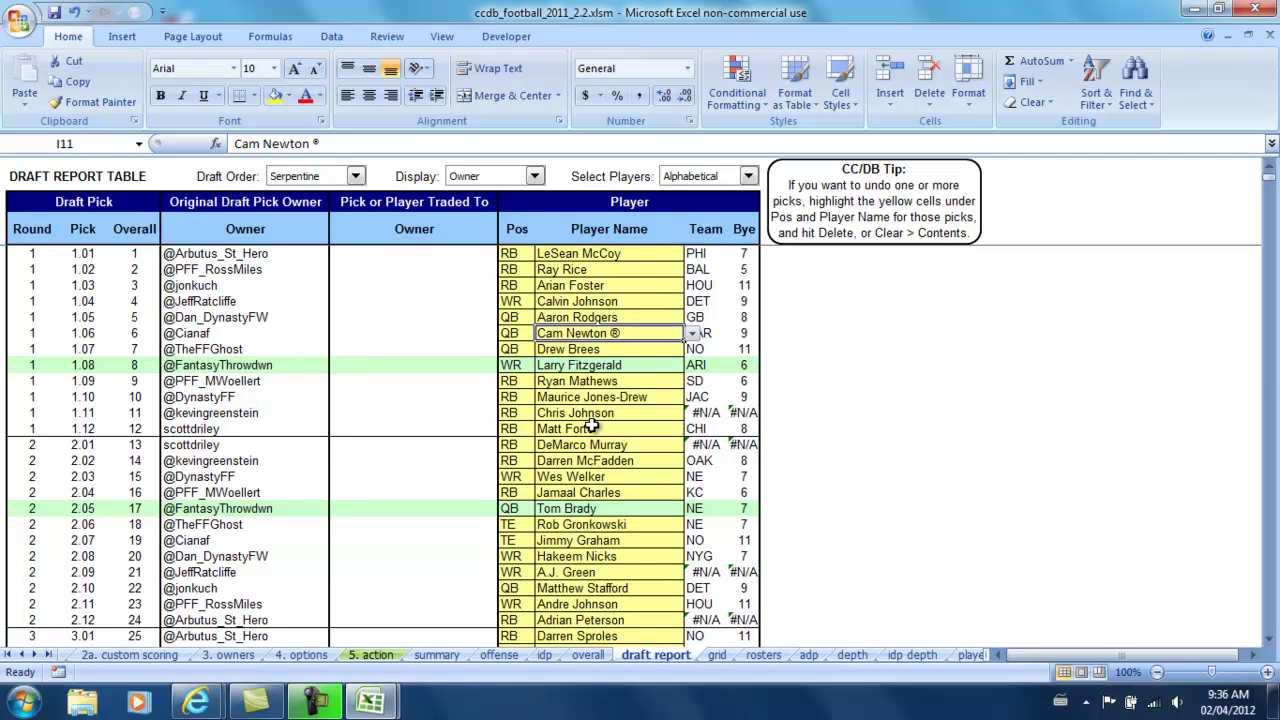
pyautogui.press('Down')
pyautogui.press('Up')
pyautogui.press('Right')
pyautogui.press('Left')
pyautogui.press('Down')
pyautogui.press('Down')
pyautogui.press('Down')
pyautogui.press('Down')
pyautogui.press('Down')
# Re-enter the Chris Johnson and DeMarco Murray names, leaving DeMarco Murray ® unchanged.
pyautogui.click(335, 143)
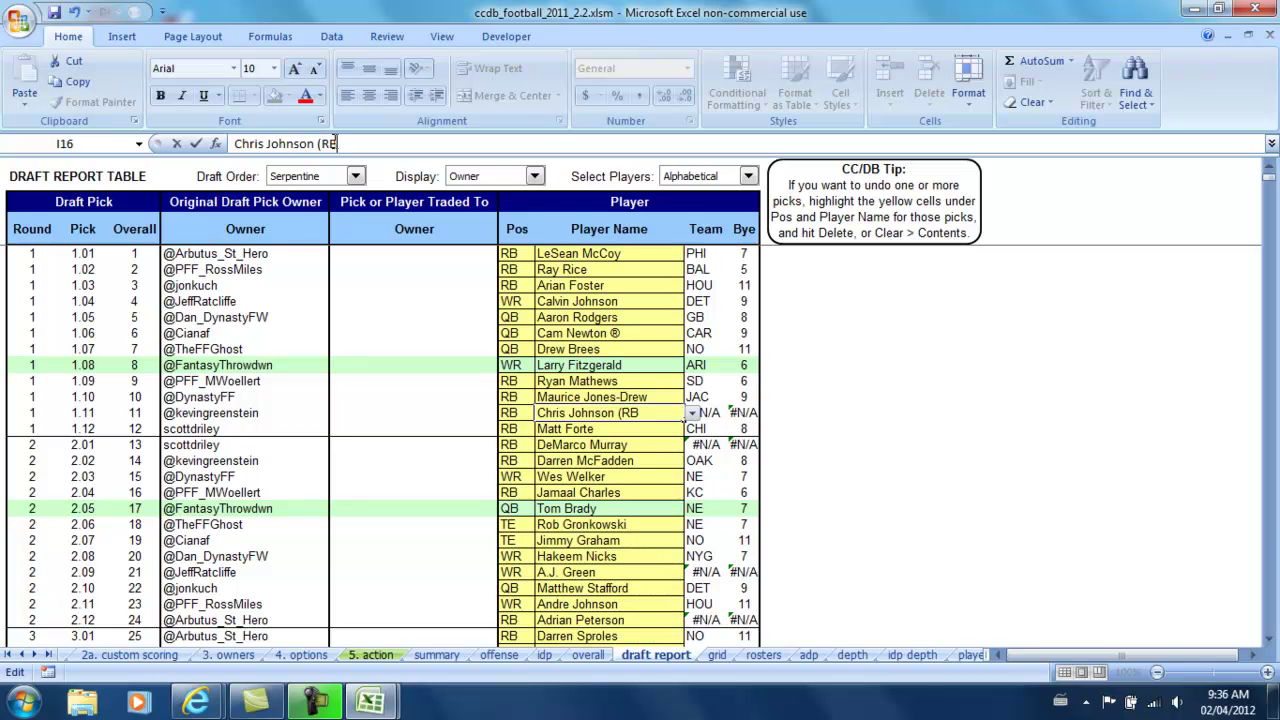
pyautogui.press('Return')
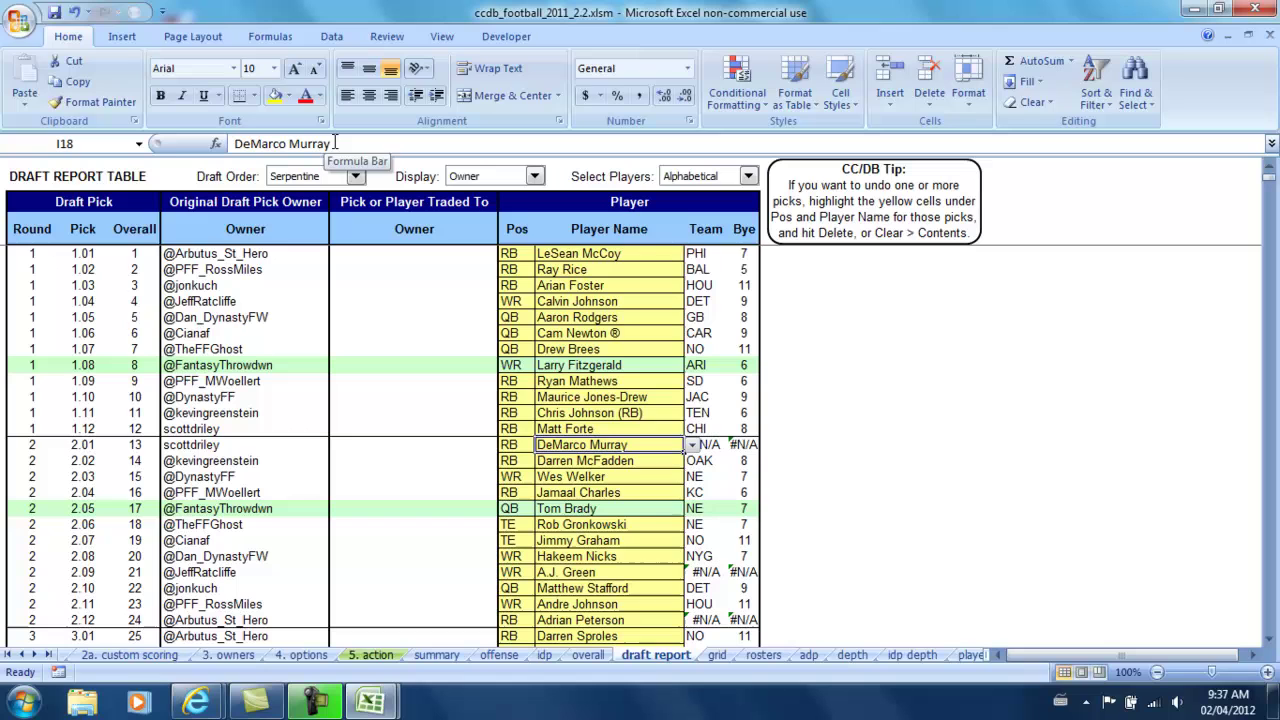
pyautogui.click(335, 143)
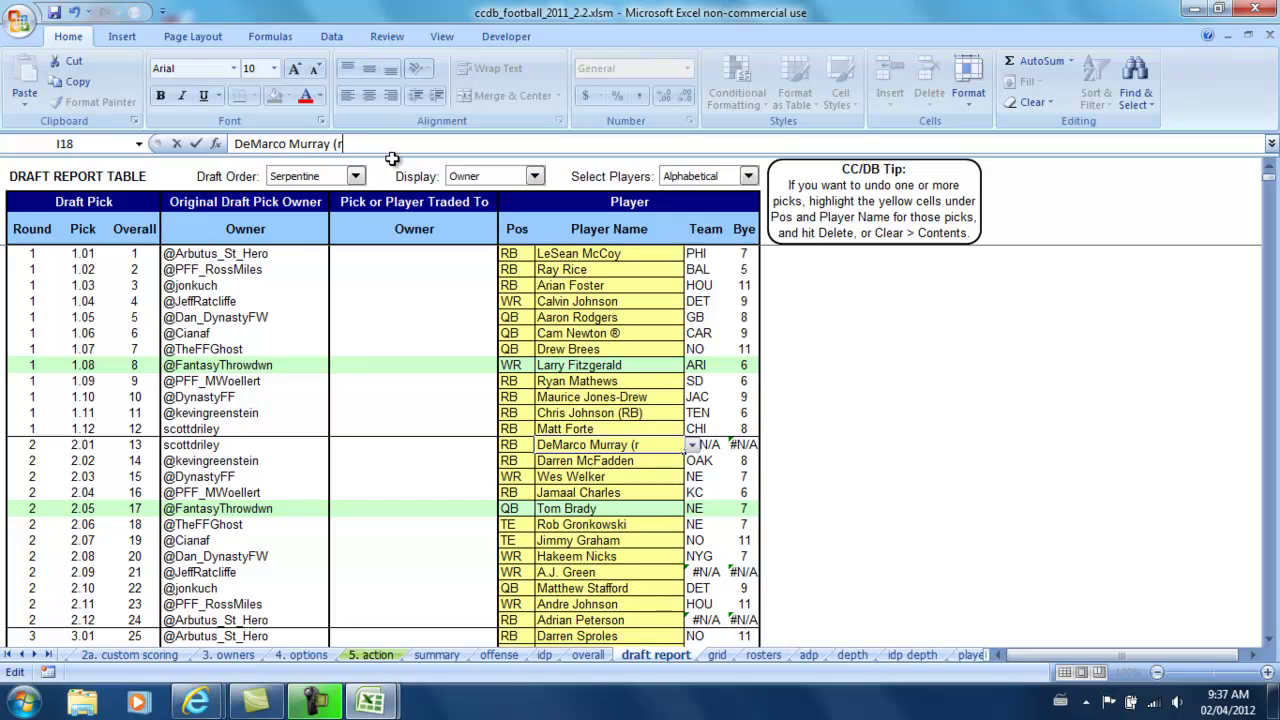
pyautogui.press('Return')
pyautogui.press('Down')
pyautogui.press('Down')
pyautogui.press('Down')
pyautogui.press('Down')
pyautogui.press('Down')
pyautogui.press('Down')
pyautogui.press('Down')
pyautogui.press('Down')
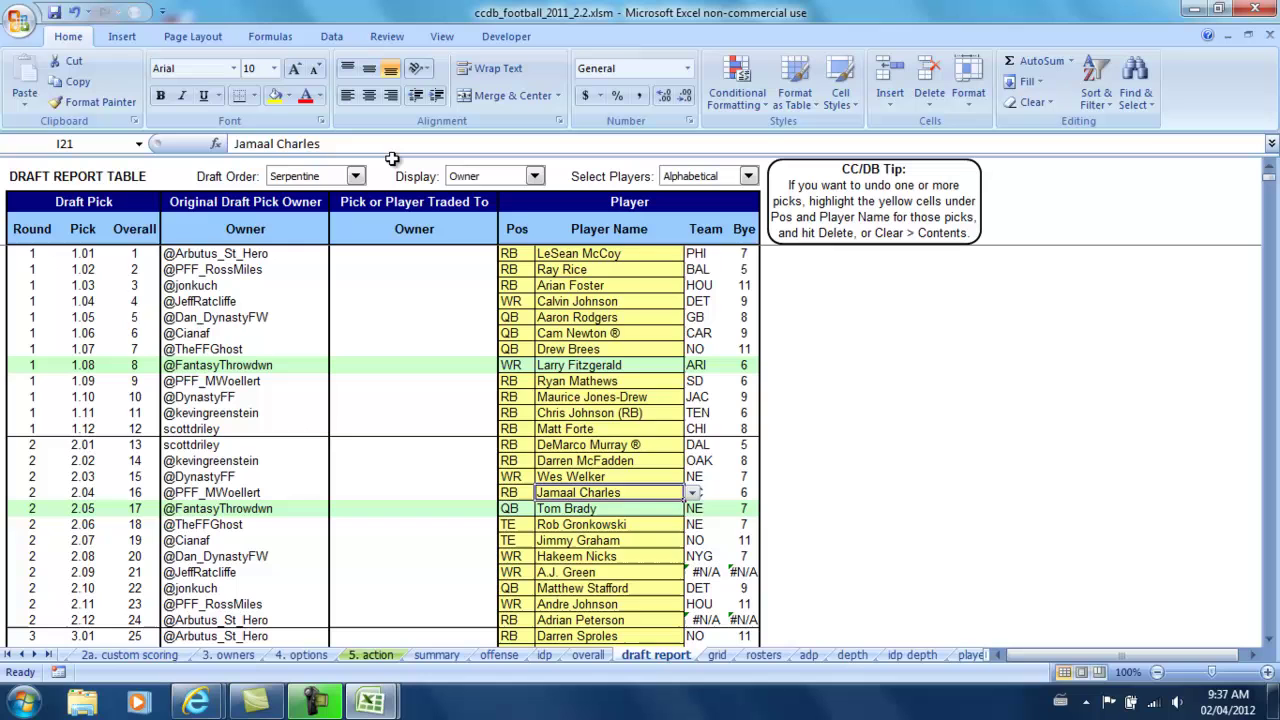
pyautogui.click(595, 444)
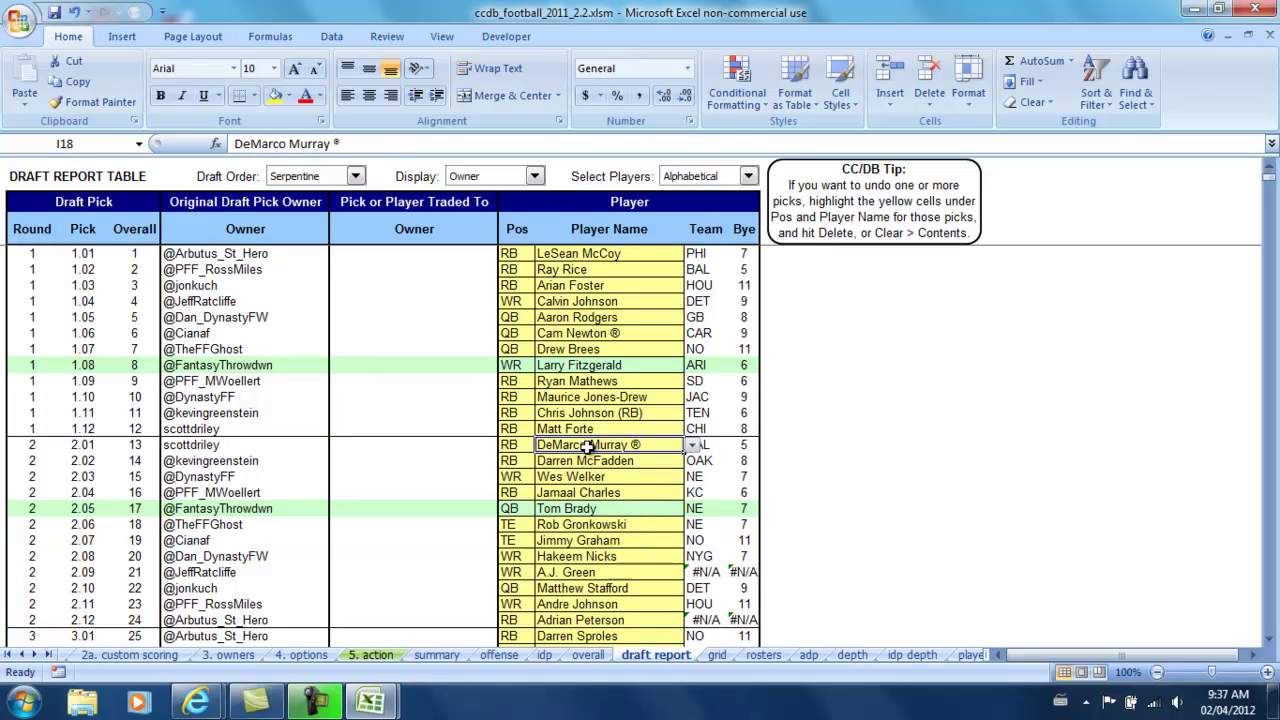
pyautogui.click(328, 143)
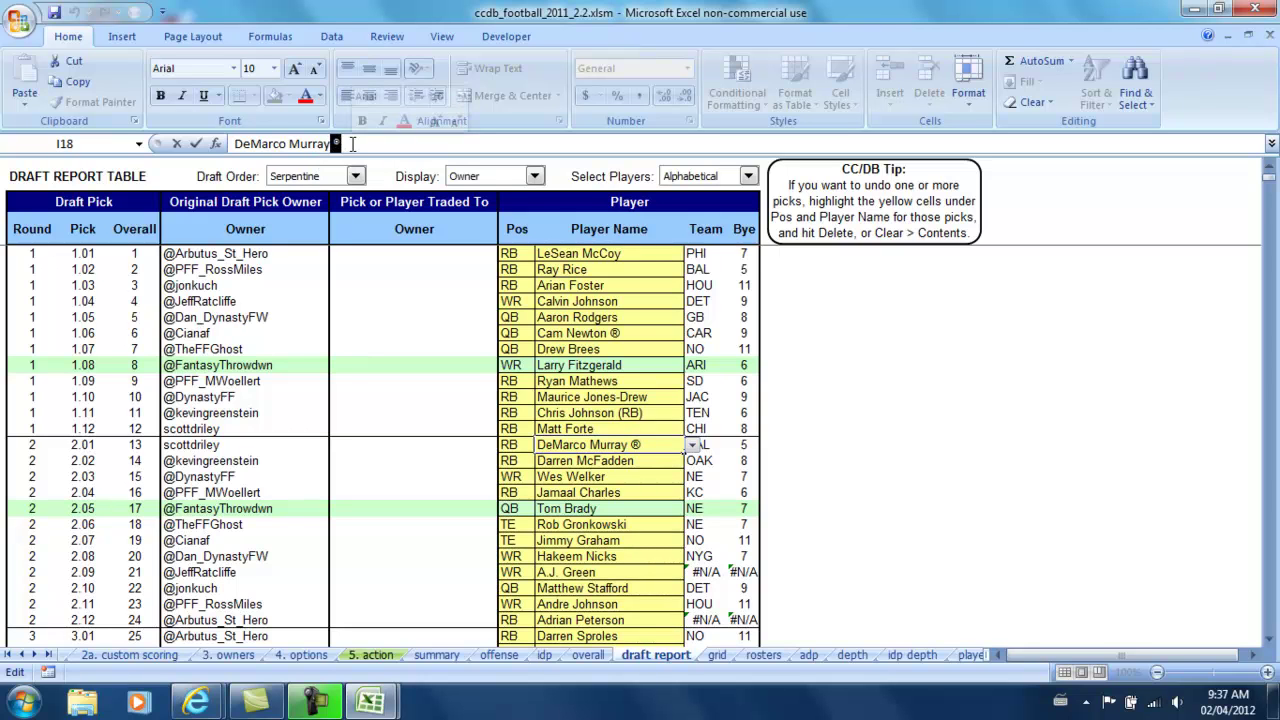
pyautogui.press('Escape')
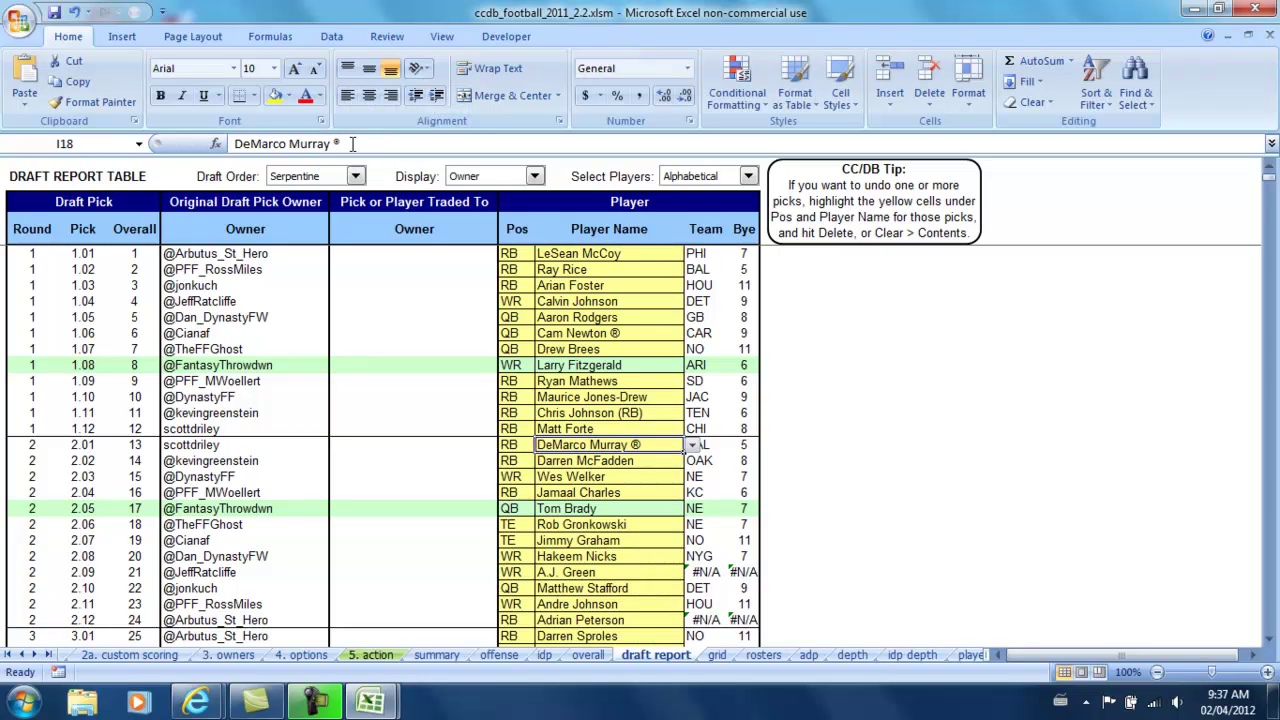
# Change pick 2.09 to read 'A.J. Green ®'.
pyautogui.click(604, 569)
pyautogui.click(297, 143)
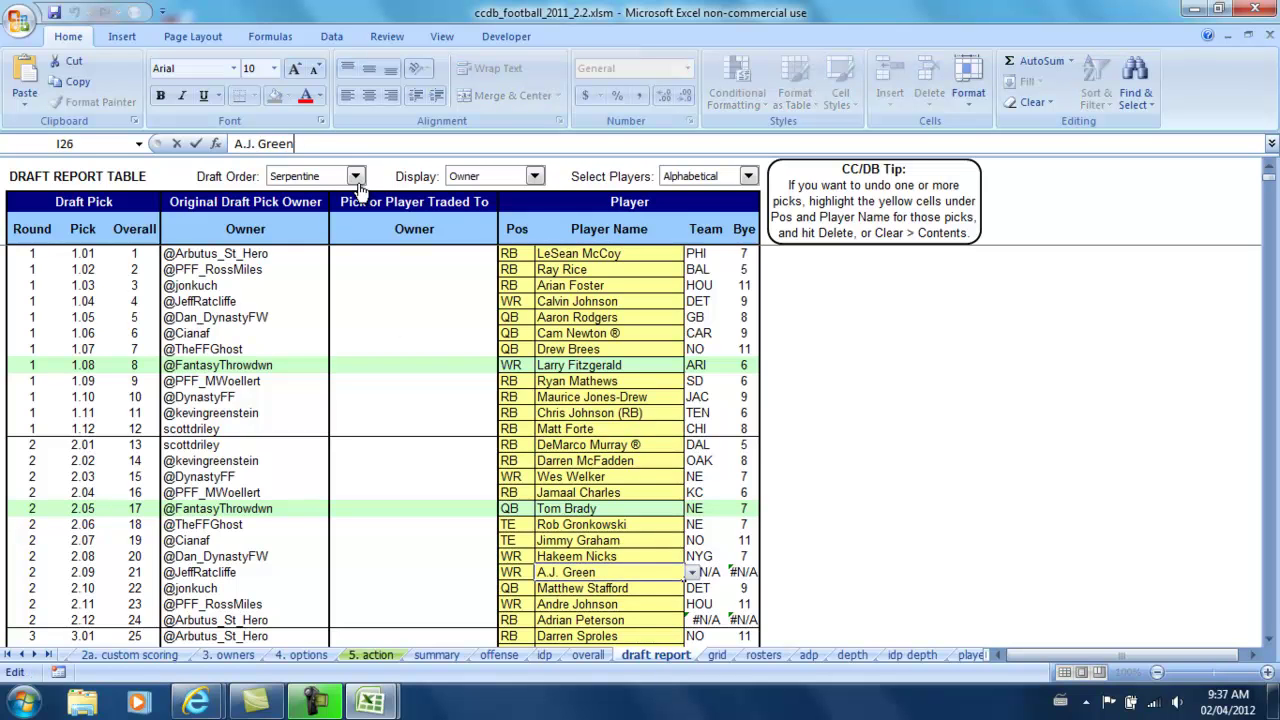
pyautogui.write('®')
pyautogui.press('Return')
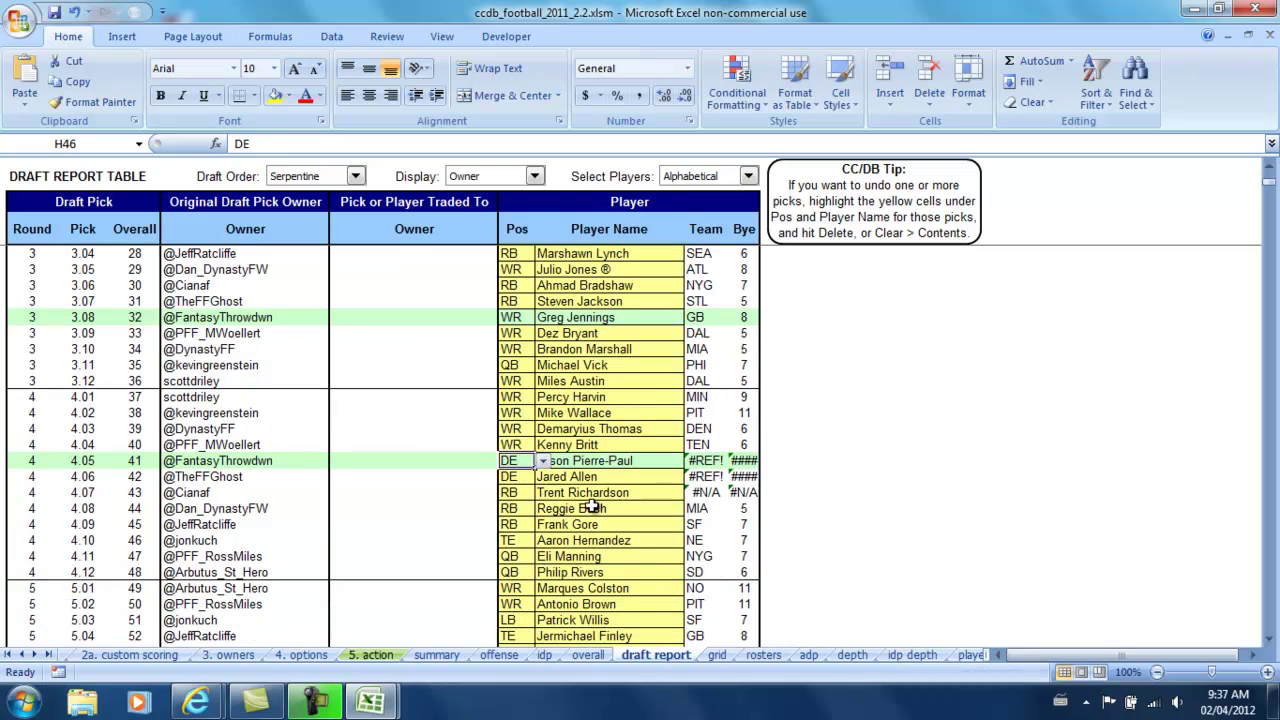
# Change the DE position to DL for Jason Pierre-Paul and Jared Allen.
pyautogui.click(607, 478)
pyautogui.click(520, 462)
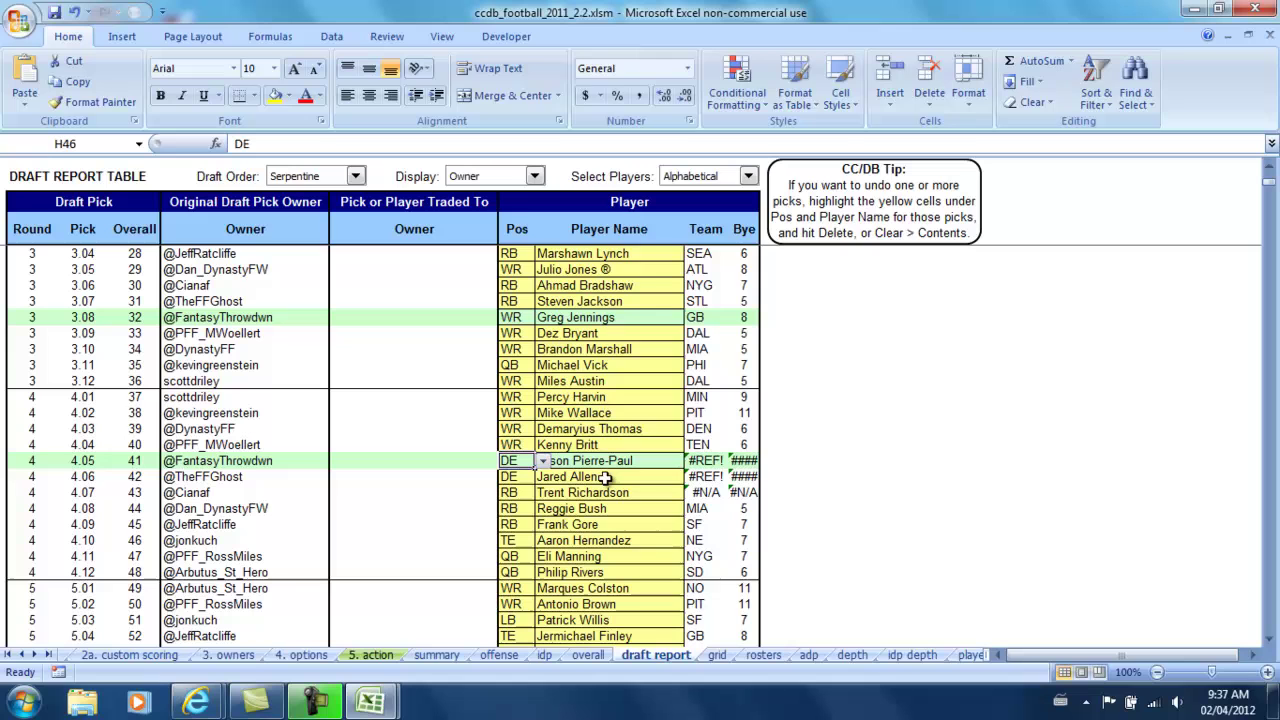
pyautogui.write('DL')
pyautogui.press('Return')
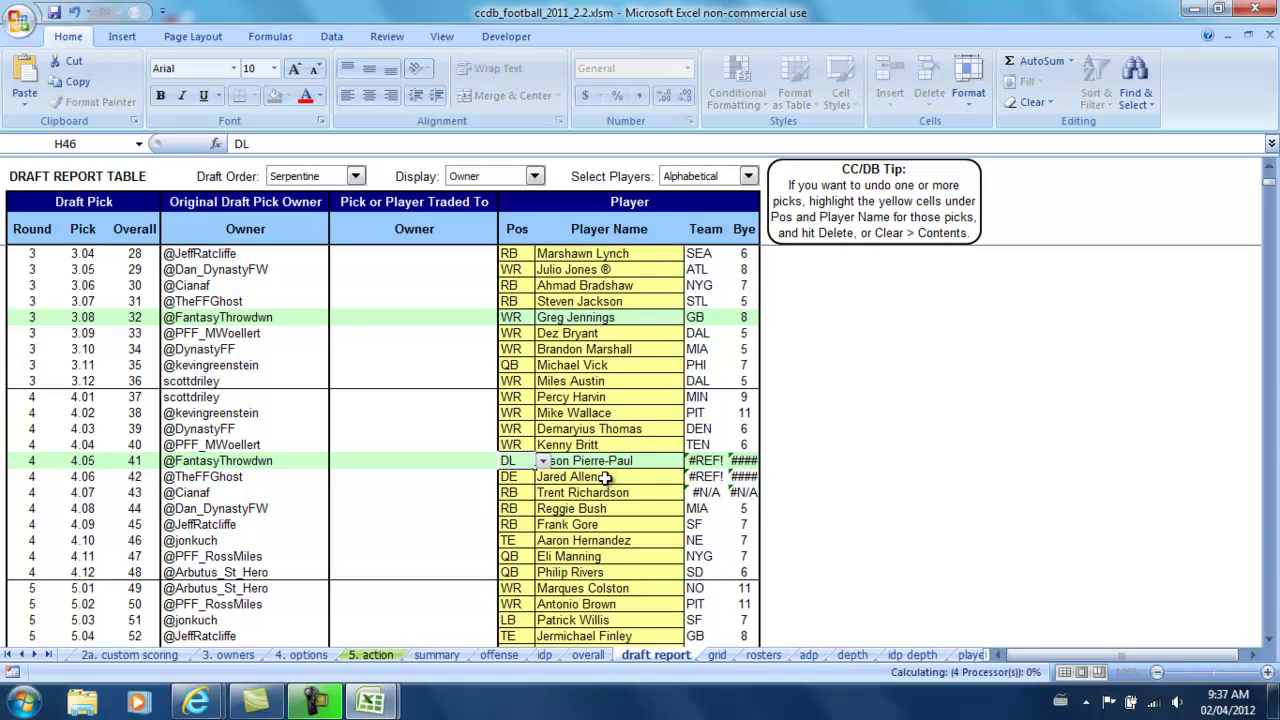
pyautogui.write('DL')
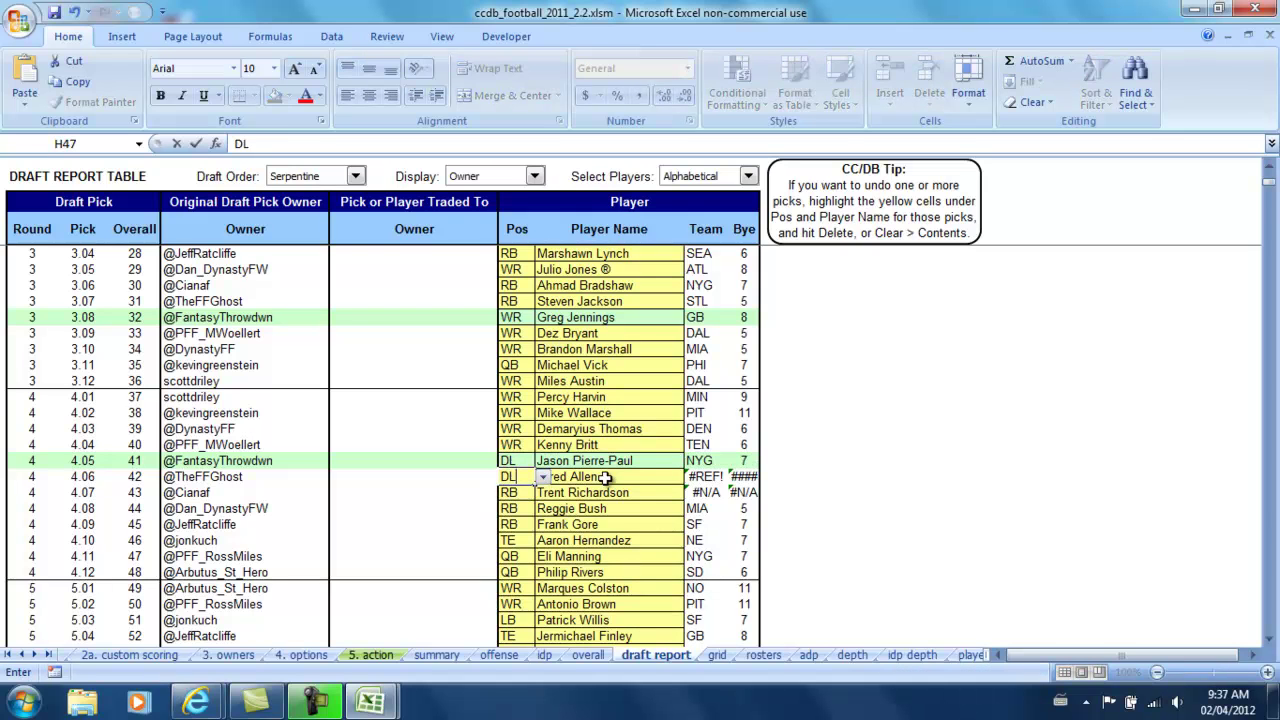
pyautogui.press('Return')
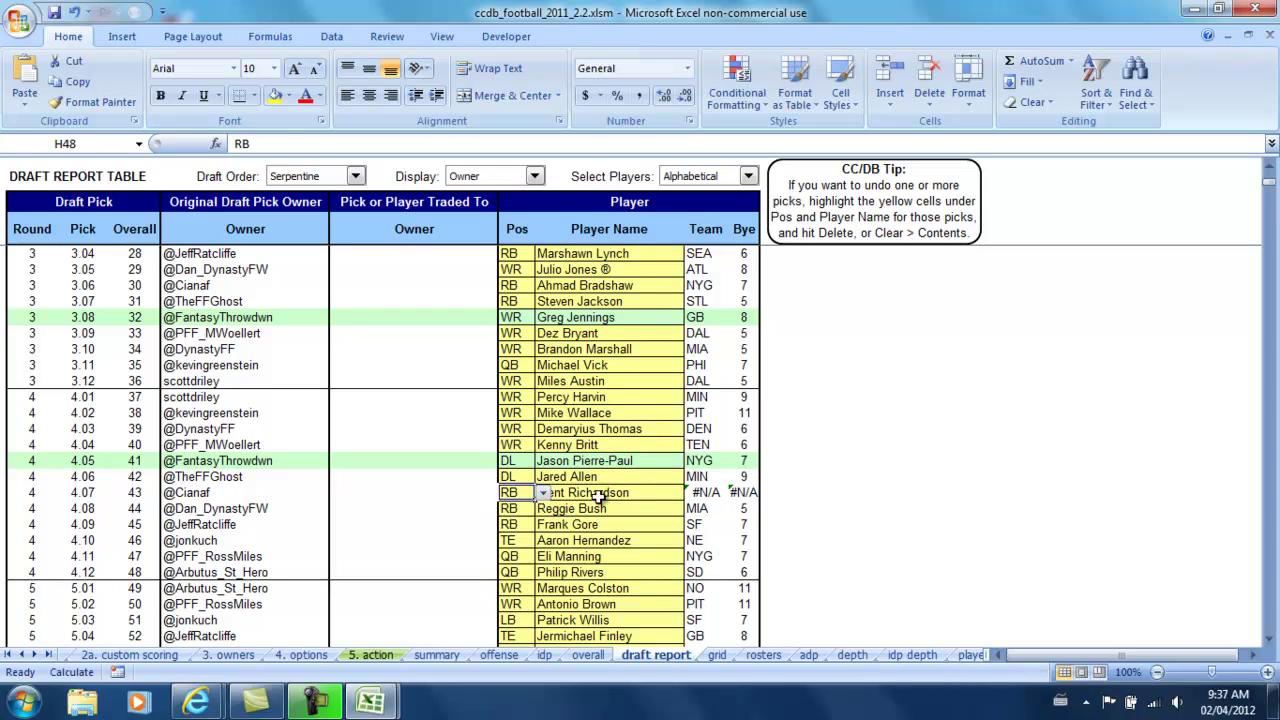
# Select Trent Richardson's position and name cells, H48:I48.
pyautogui.click(599, 494)
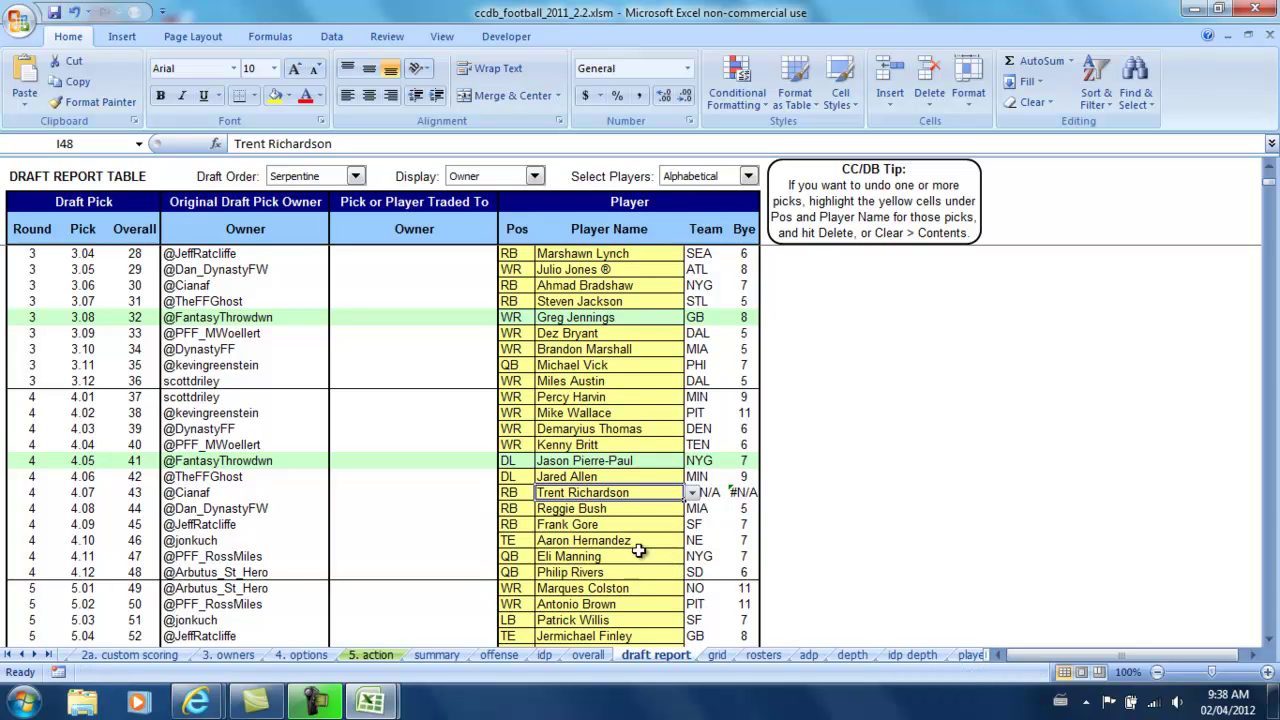
pyautogui.scroll(-1, 621, 539)
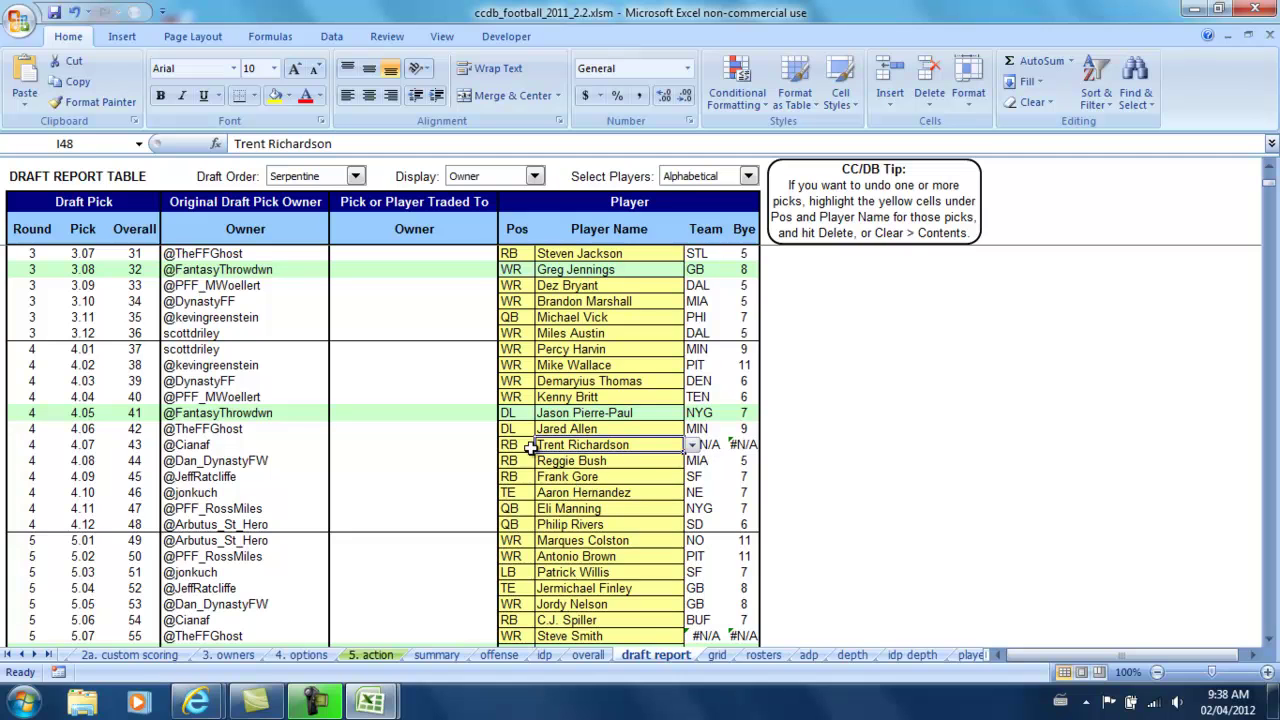
pyautogui.moveTo(520, 445); pyautogui.dragTo(540, 445)
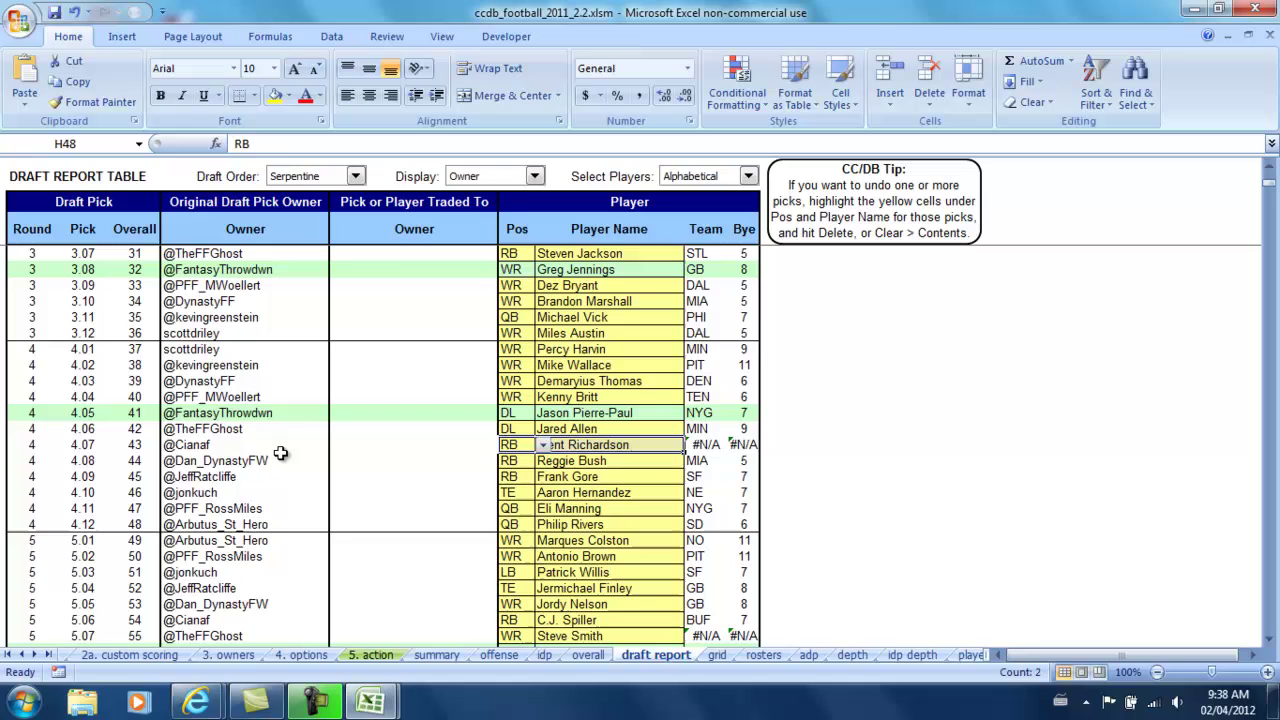
pyautogui.click(243, 445)
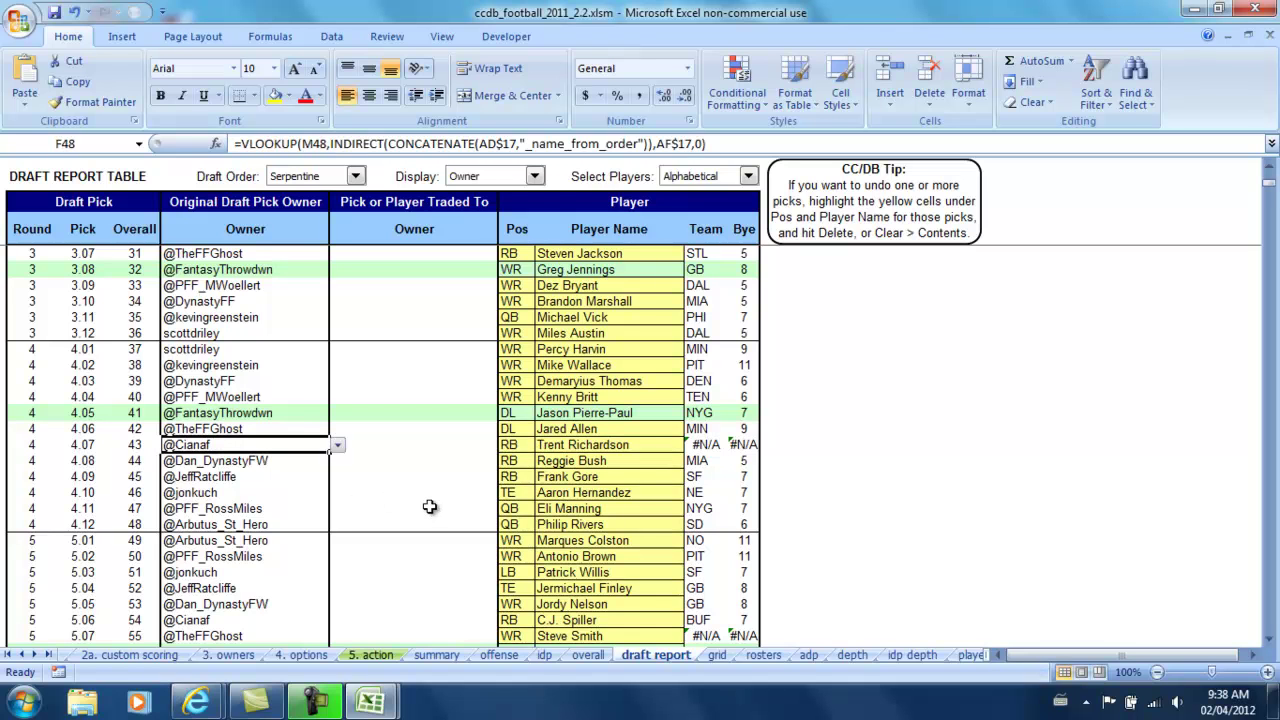
pyautogui.click(764, 655)
pyautogui.click(257, 325)
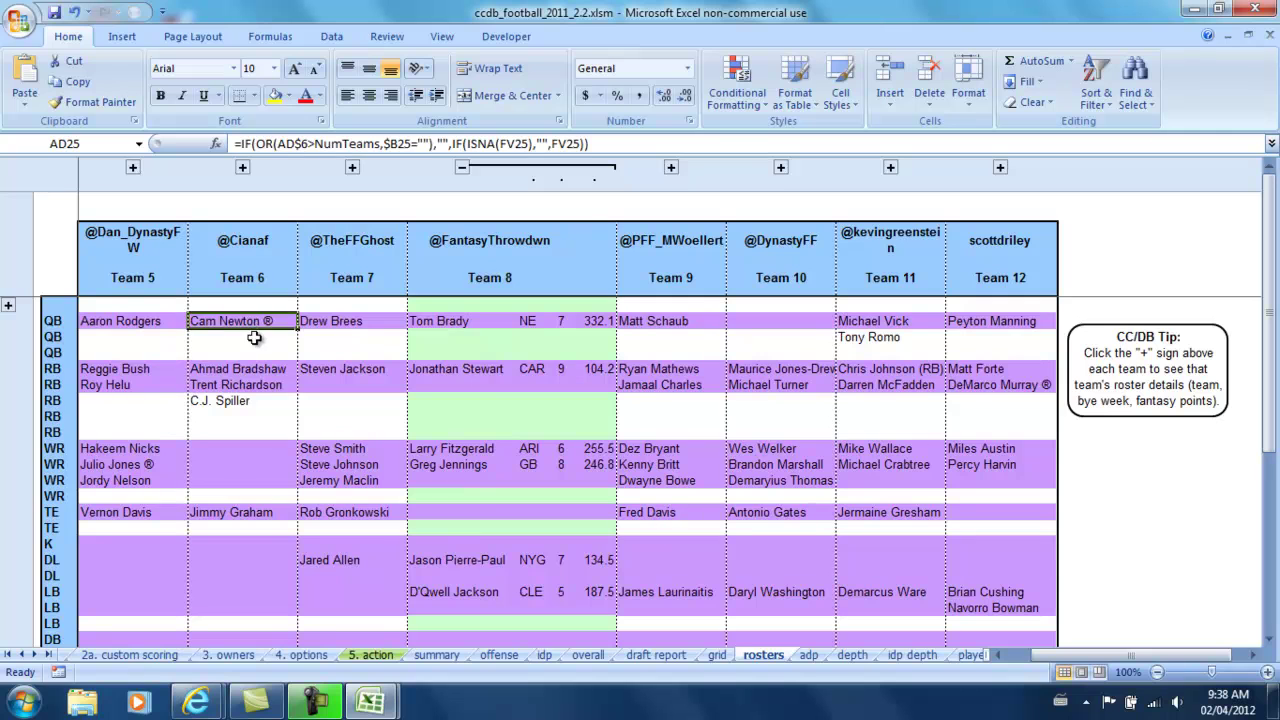
pyautogui.click(248, 386)
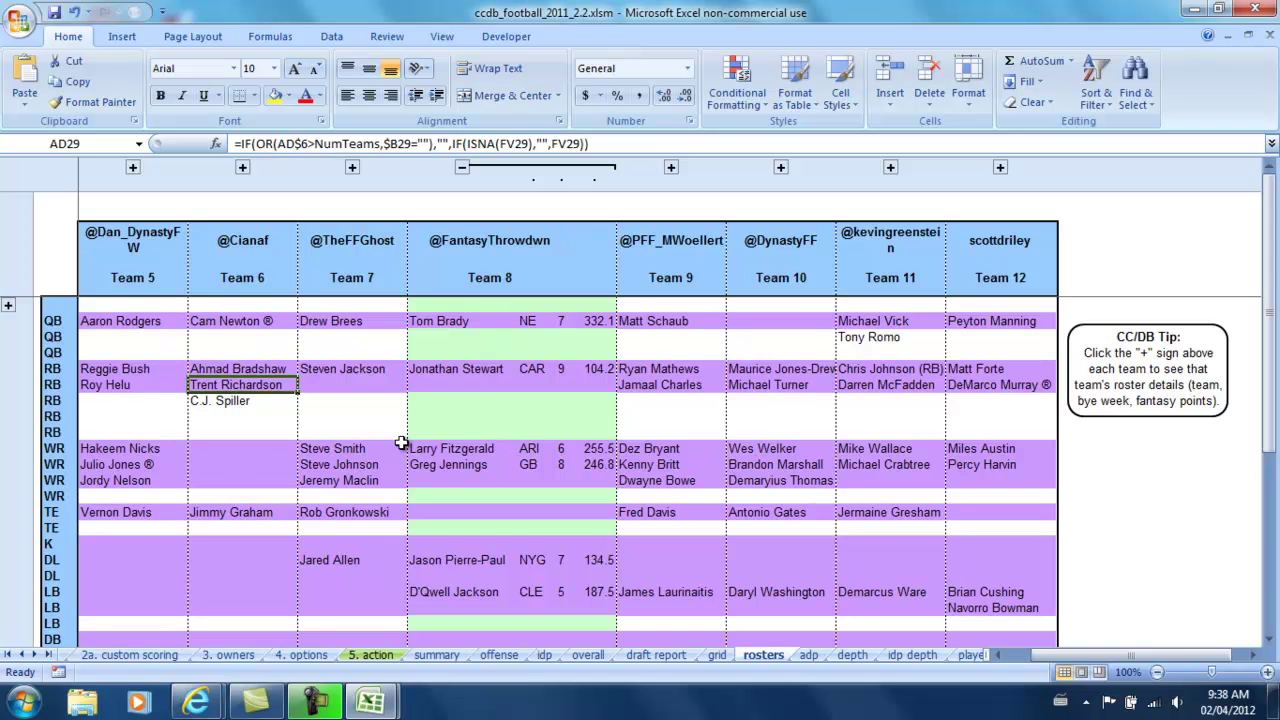
pyautogui.click(662, 656)
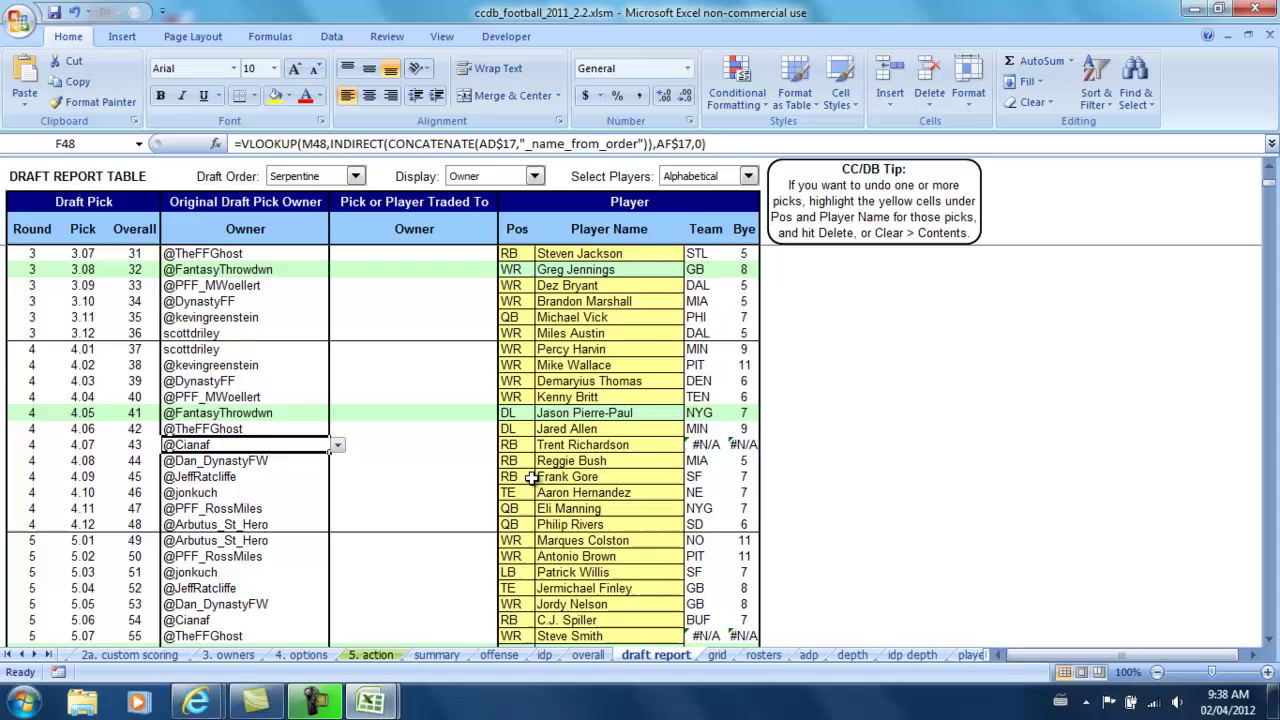
pyautogui.click(763, 656)
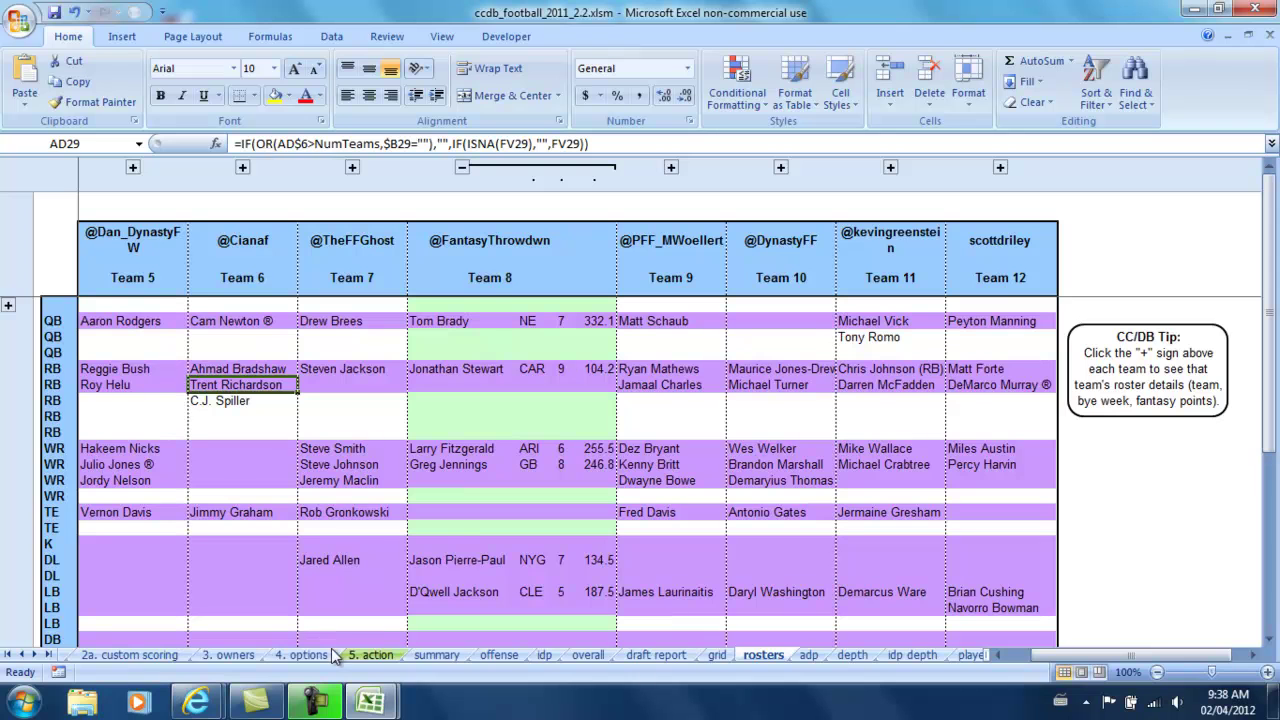
pyautogui.click(437, 656)
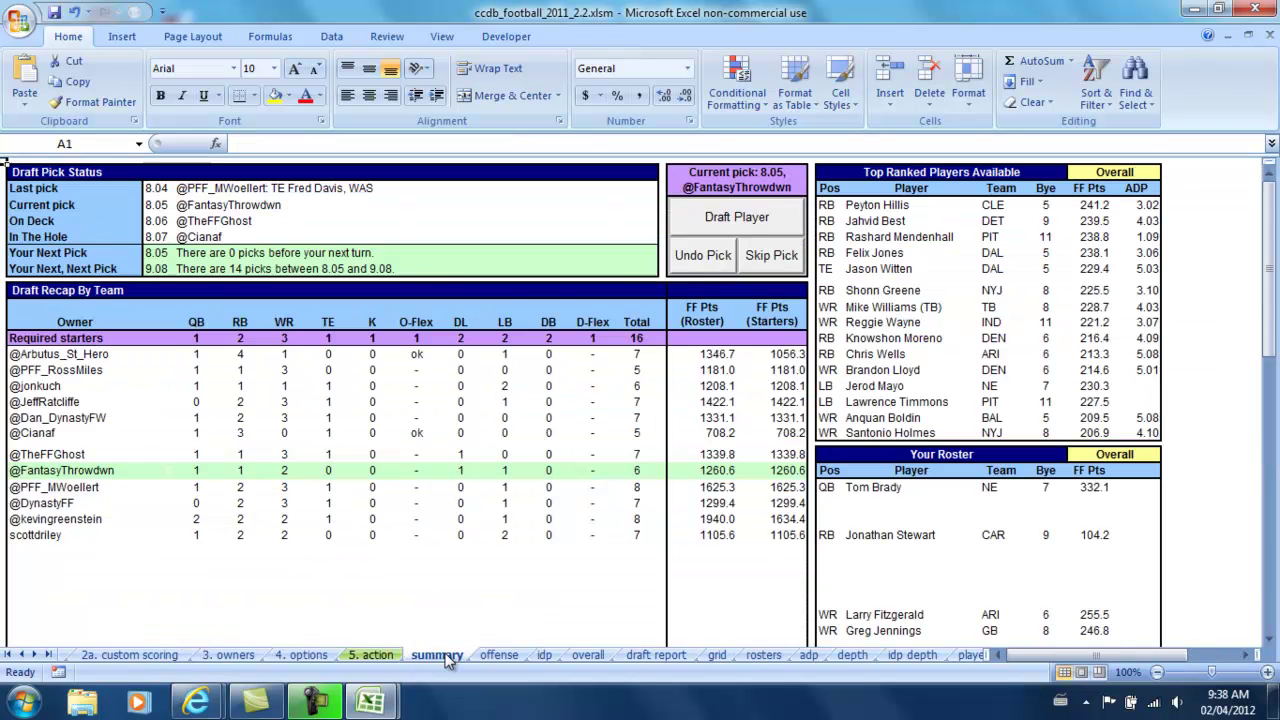
pyautogui.click(240, 433)
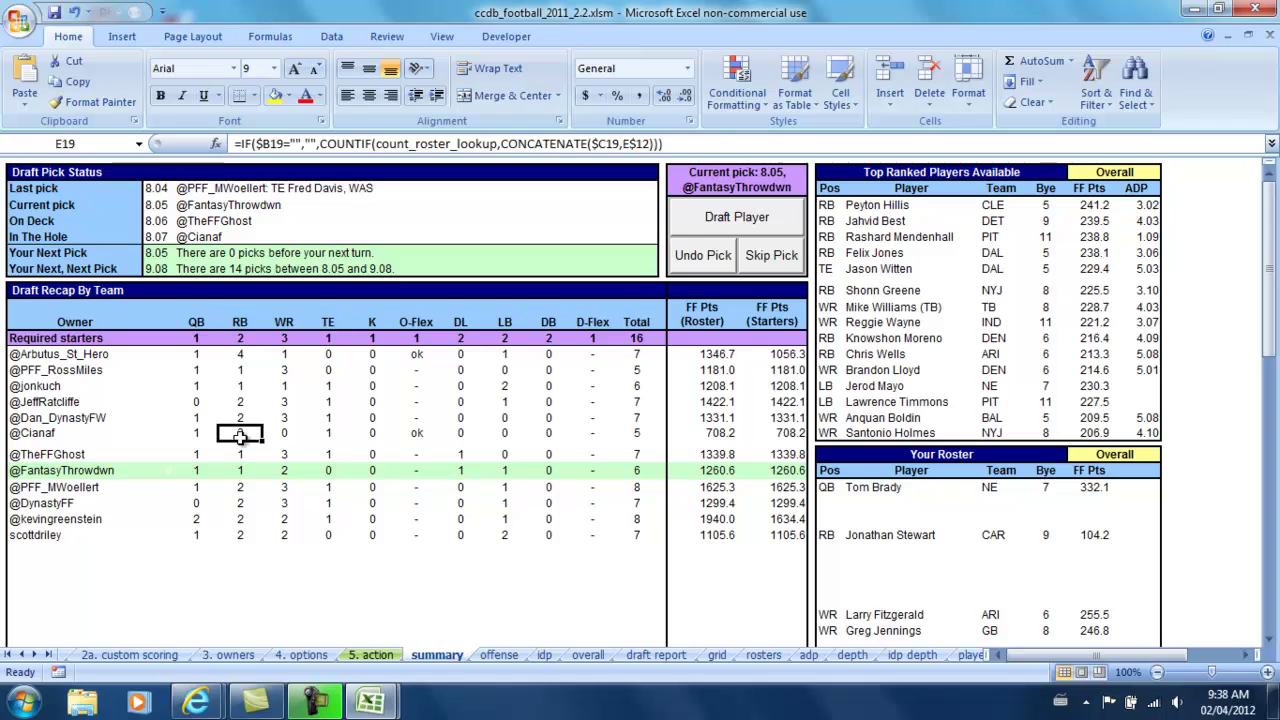
pyautogui.click(764, 656)
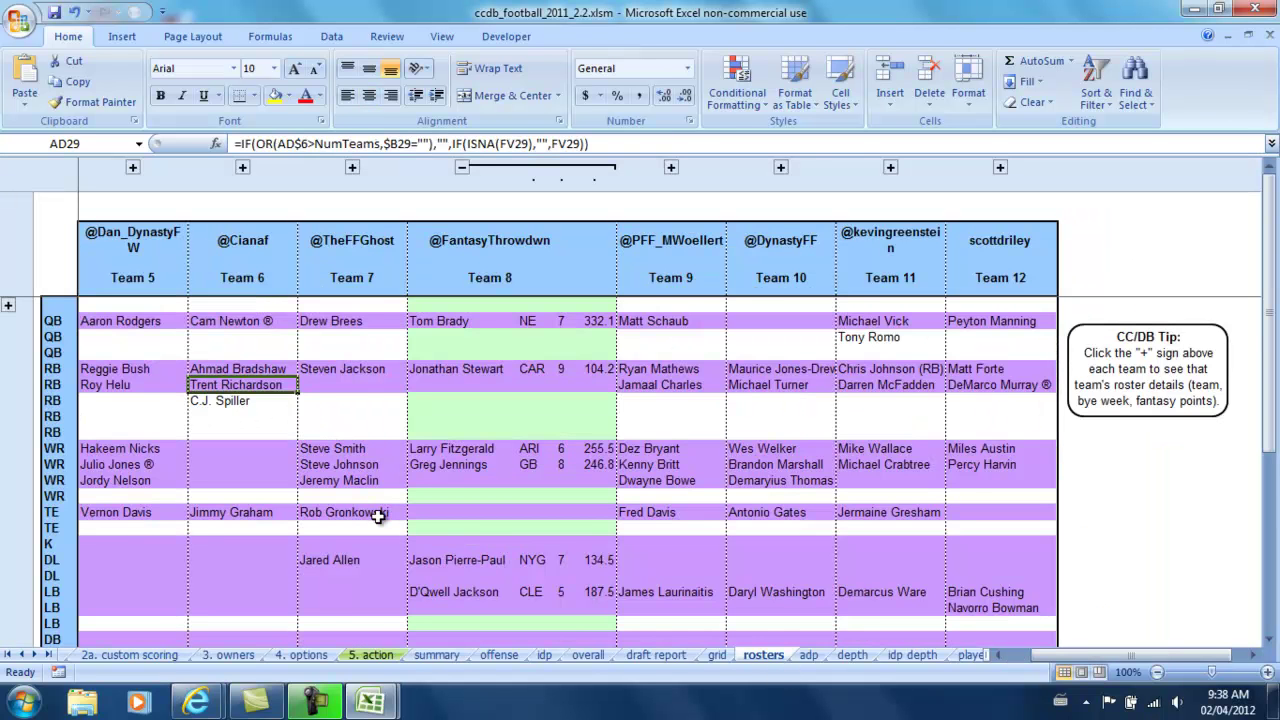
pyautogui.click(242, 168)
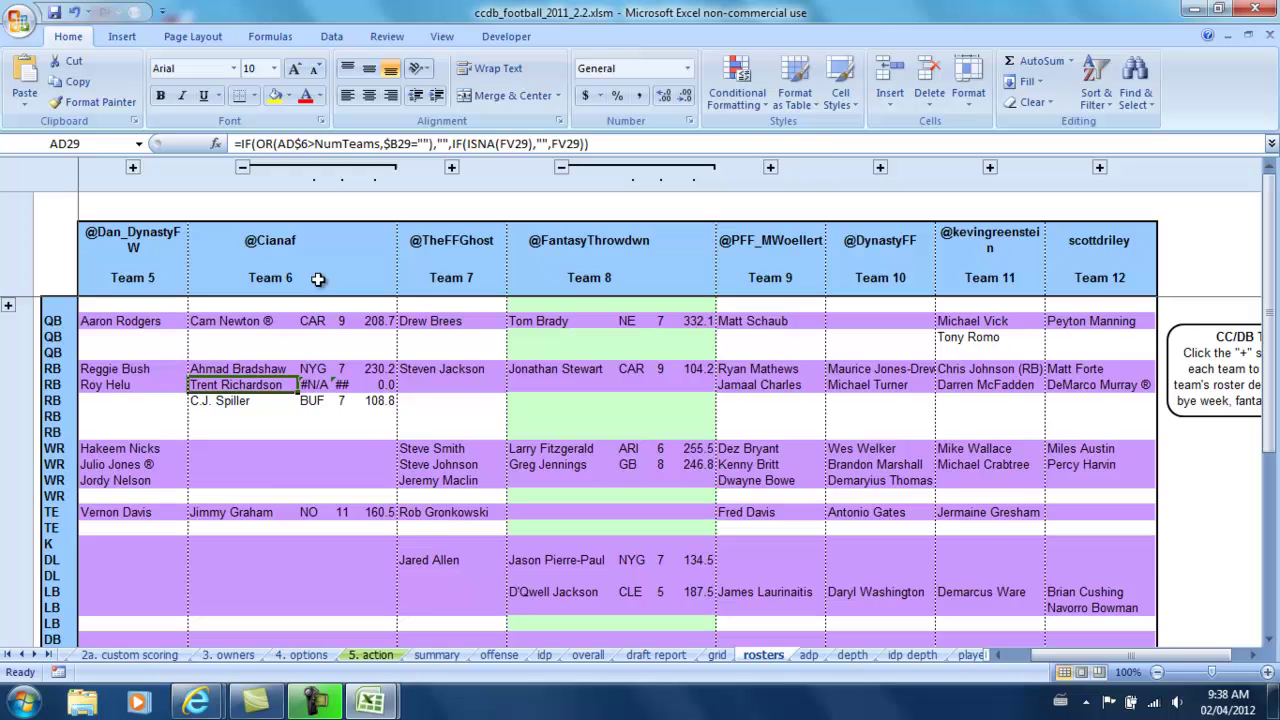
pyautogui.click(318, 386)
pyautogui.click(345, 386)
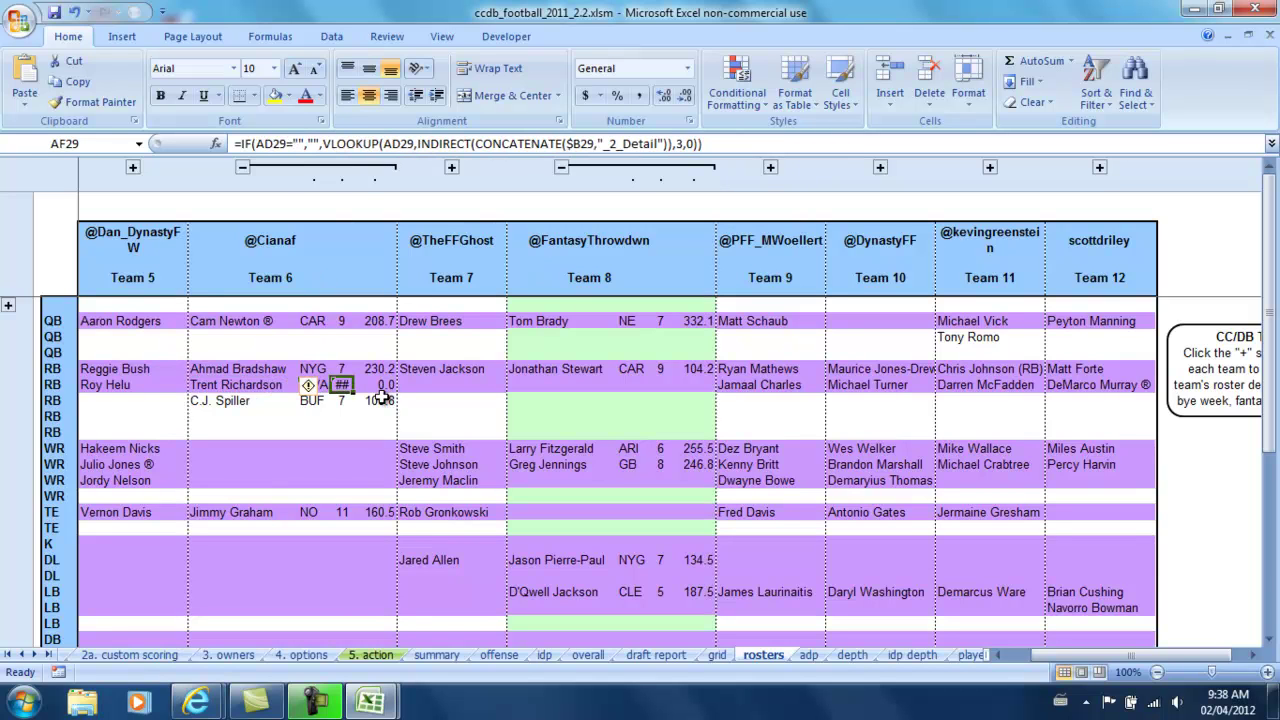
pyautogui.click(382, 385)
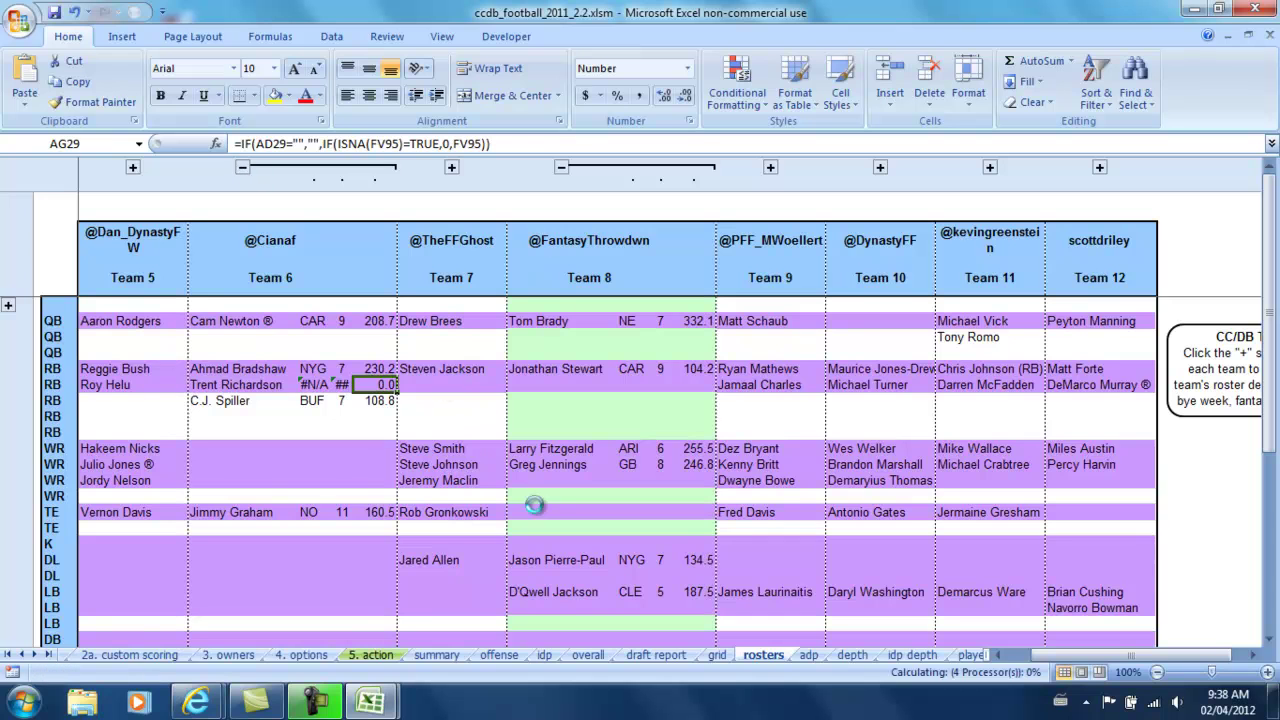
pyautogui.click(656, 654)
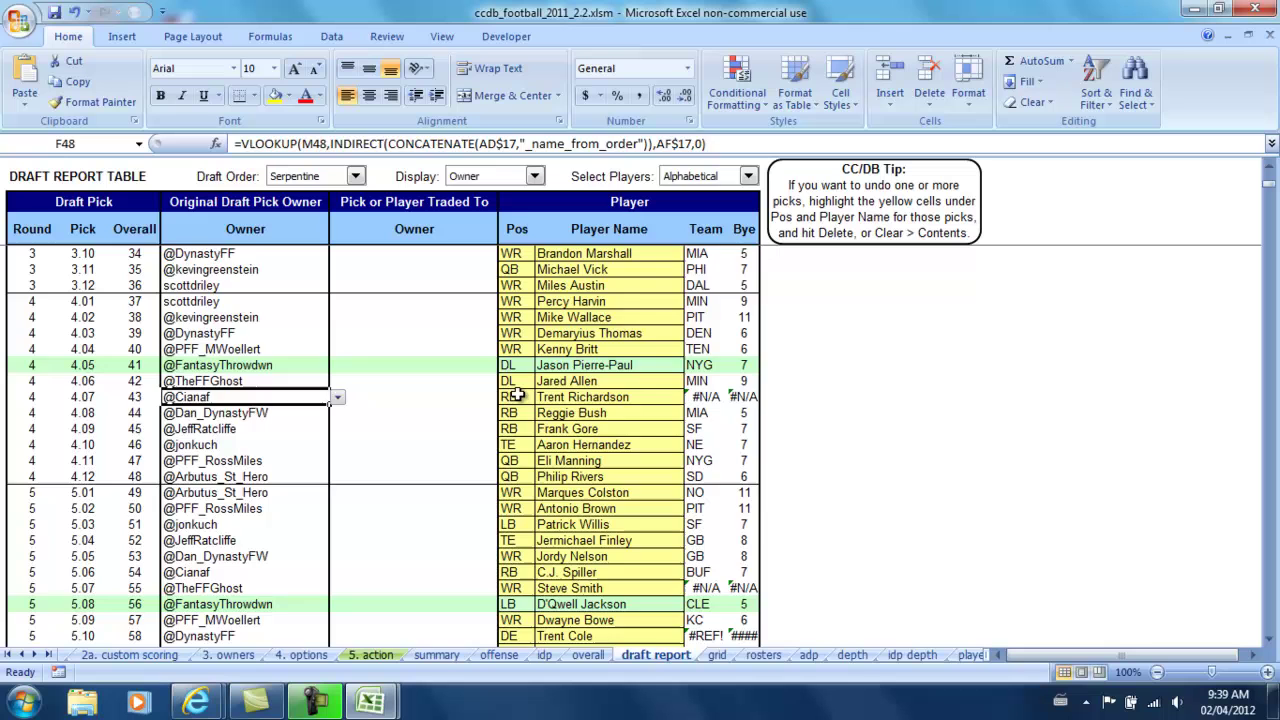
# Switch from the draft report to the team rosters sheet.
pyautogui.click(519, 396)
pyautogui.scroll(-5, 572, 416)
pyautogui.scroll(-9, 568, 420)
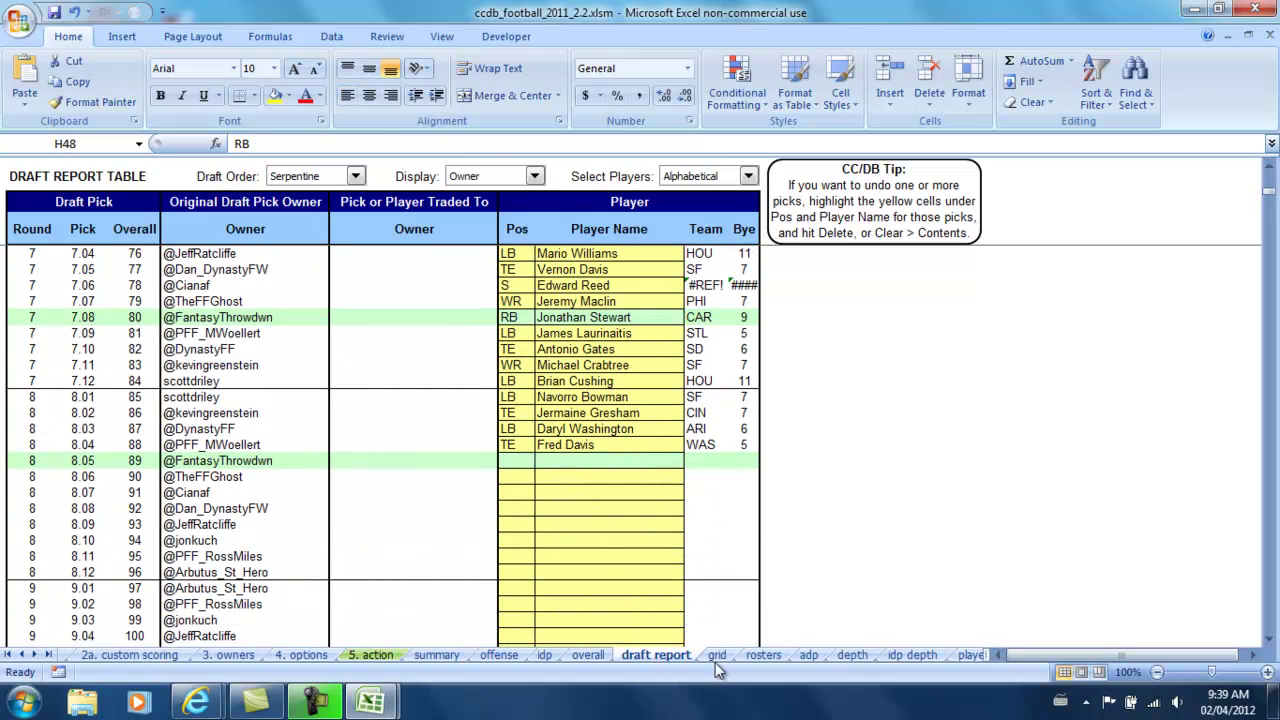
pyautogui.click(765, 655)
pyautogui.scroll(-1, 623, 380)
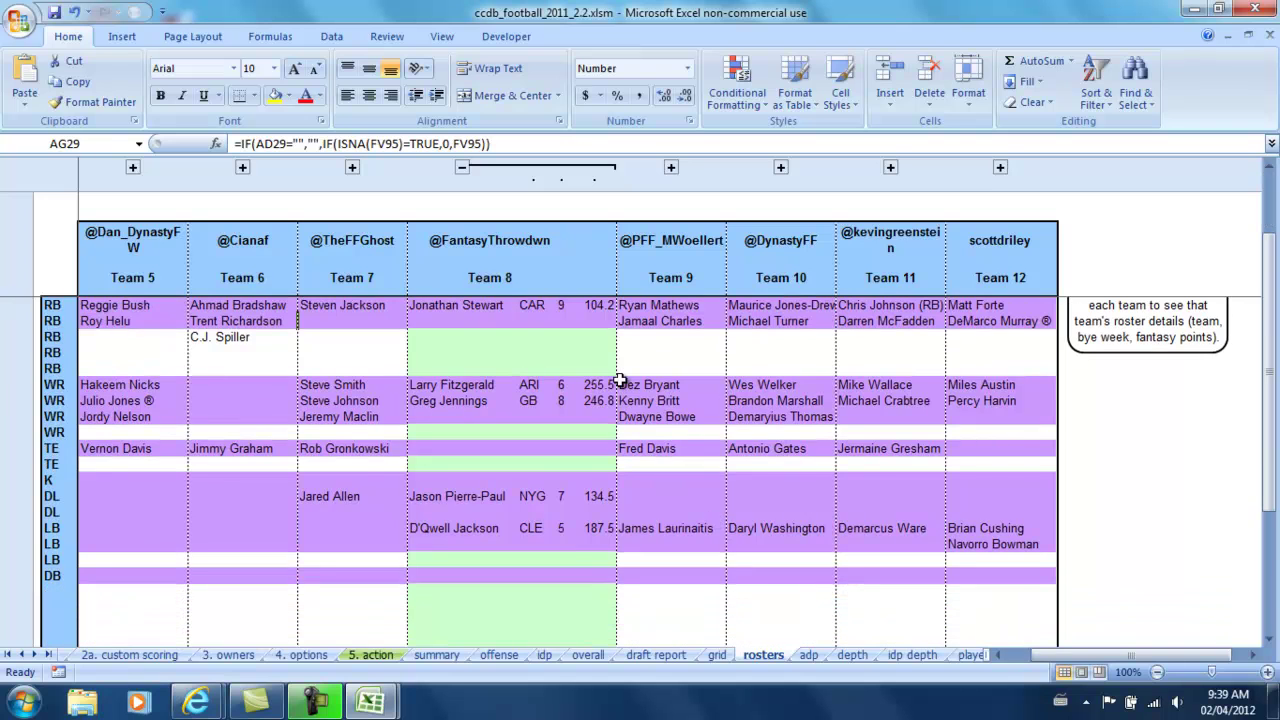
pyautogui.scroll(1, 650, 430)
pyautogui.scroll(-1, 620, 450)
# Scroll back toward Team 1 and inspect the TE slots for Teams 1, 2 and 8.
pyautogui.moveTo(1065, 663); pyautogui.dragTo(1013, 659)
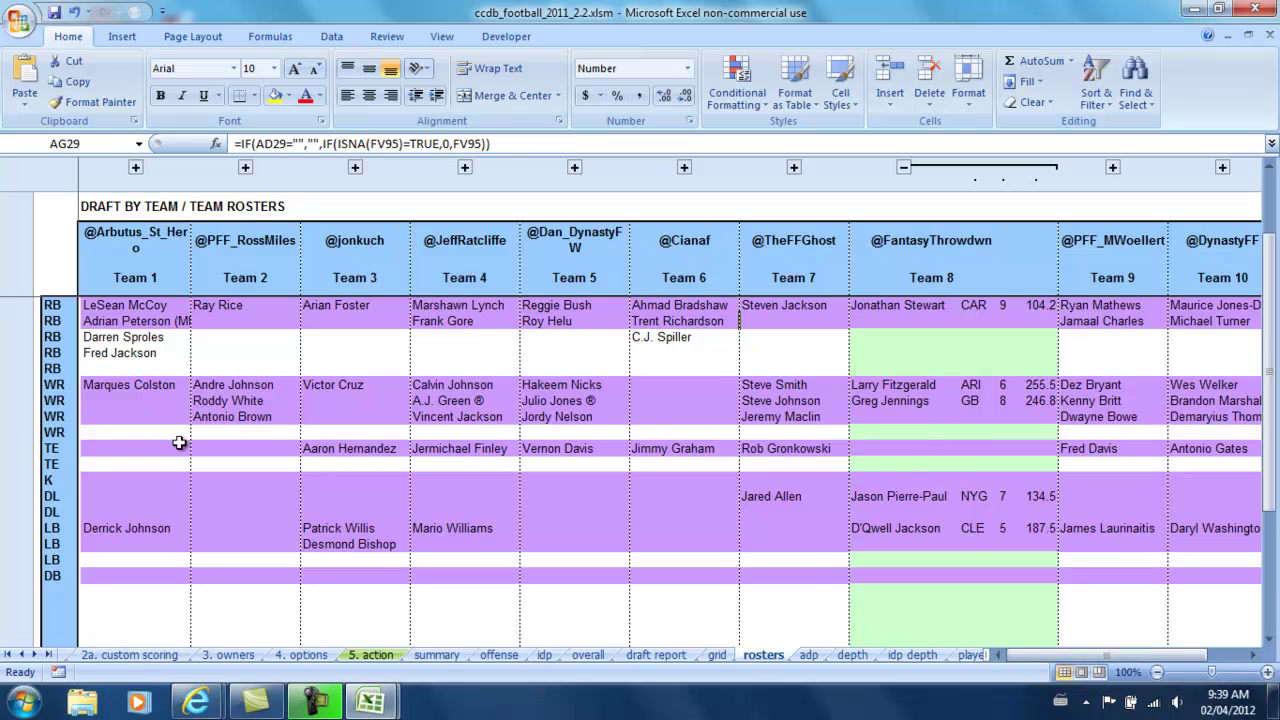
pyautogui.moveTo(142, 450); pyautogui.dragTo(208, 447)
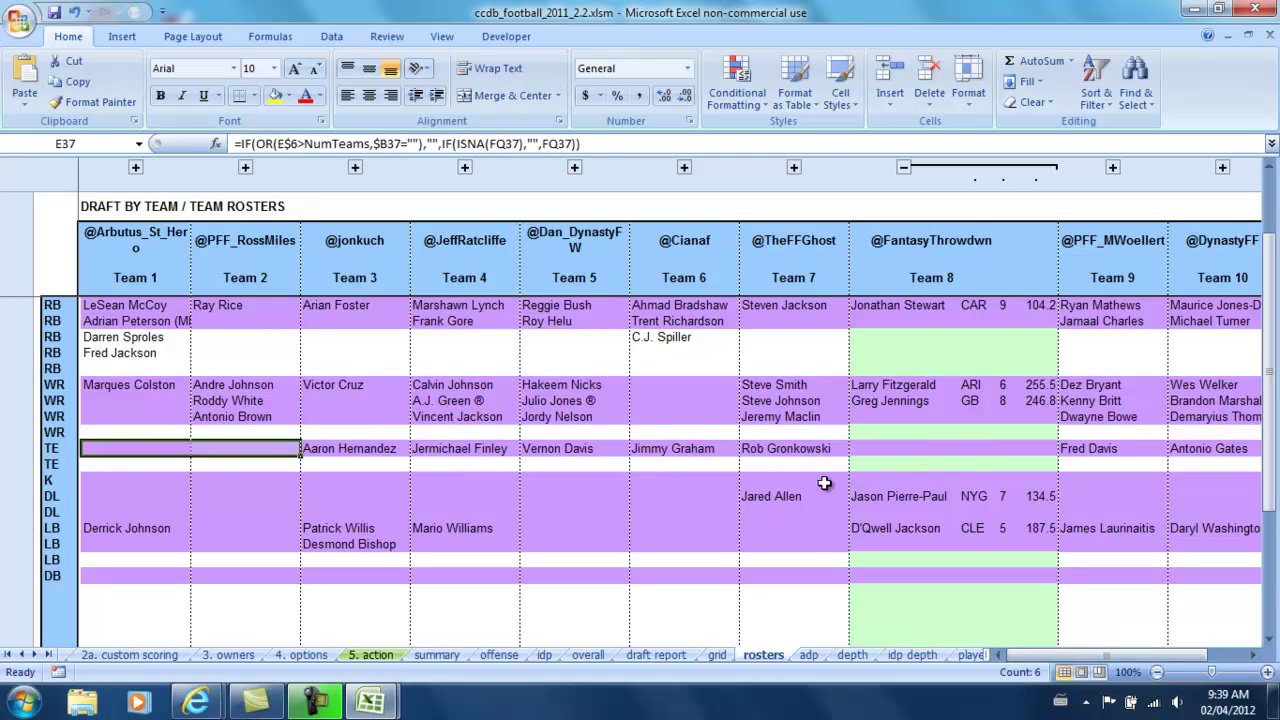
pyautogui.click(966, 448)
pyautogui.click(915, 450)
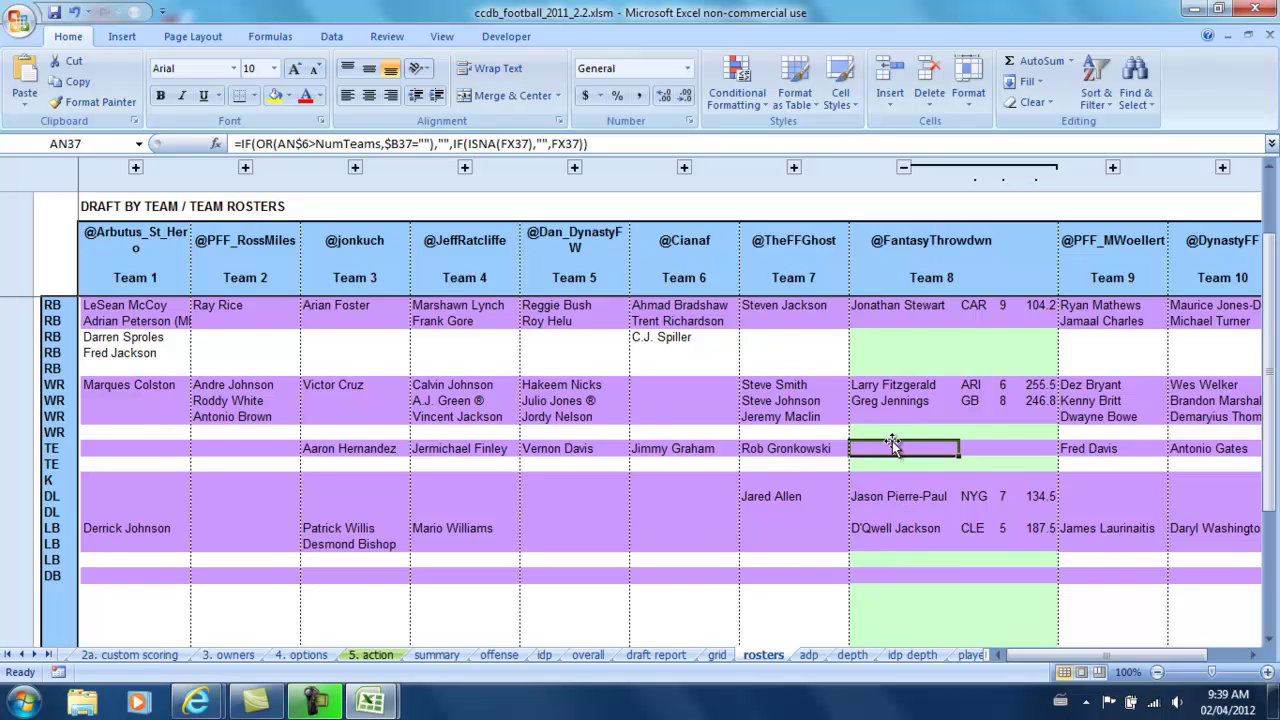
pyautogui.scroll(1, 885, 441)
pyautogui.press('Up')
pyautogui.press('Up')
pyautogui.press('Up')
pyautogui.press('Up')
pyautogui.press('Up')
pyautogui.press('Up')
pyautogui.press('Up')
pyautogui.press('Up')
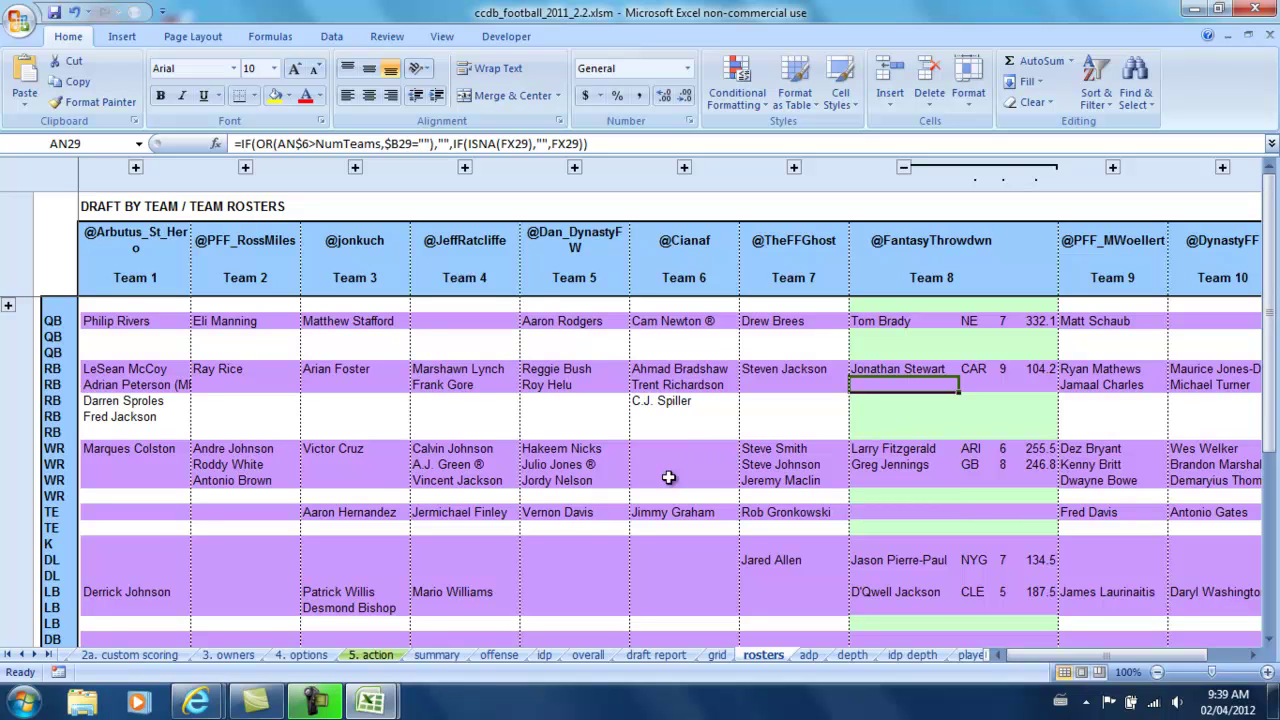